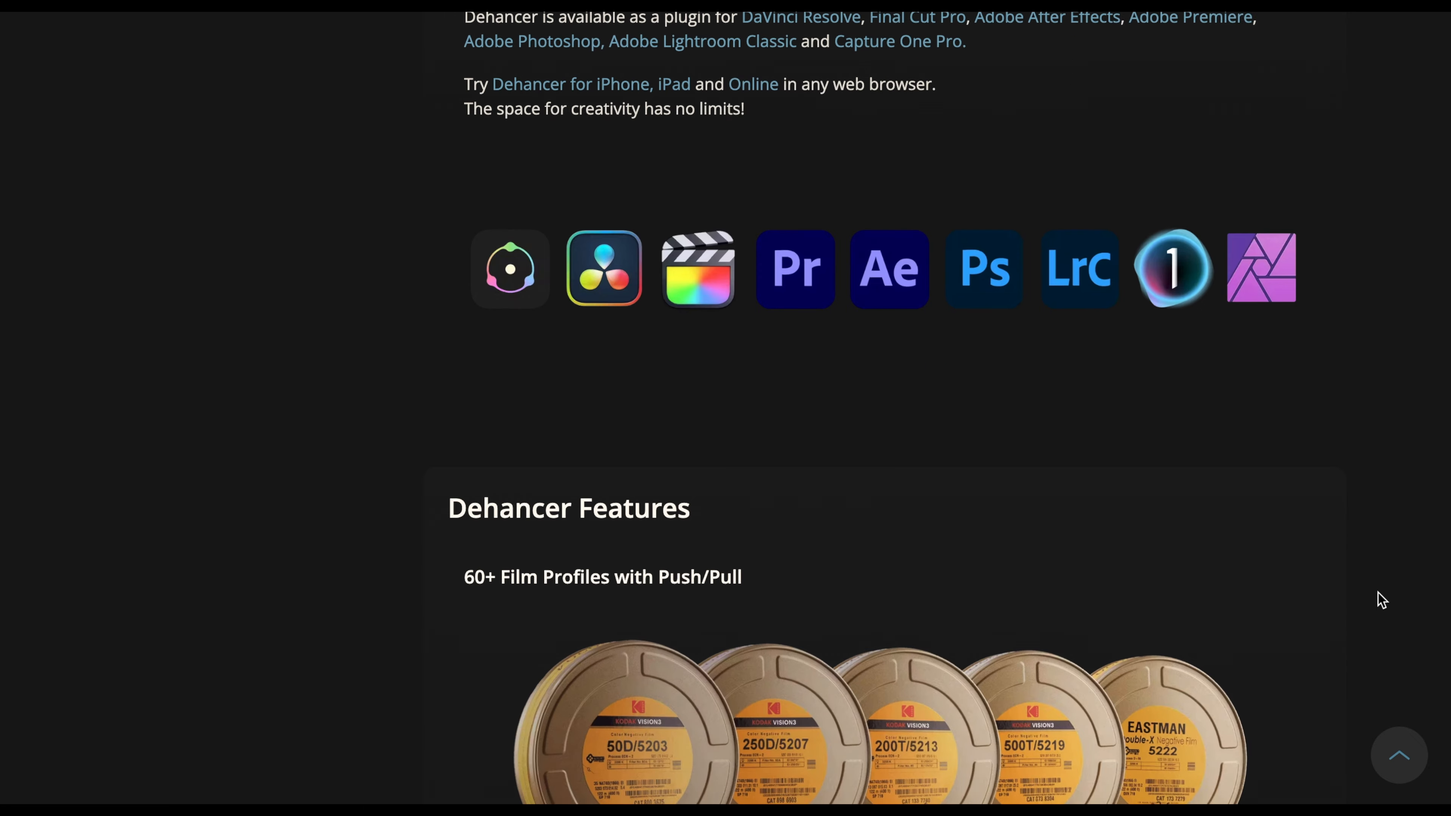
Step: Look through the film profiles section of the Dehancer features page
{"action": "scroll", "coordinate": [1381, 600], "scroll_direction": "down", "scroll_amount": 5}
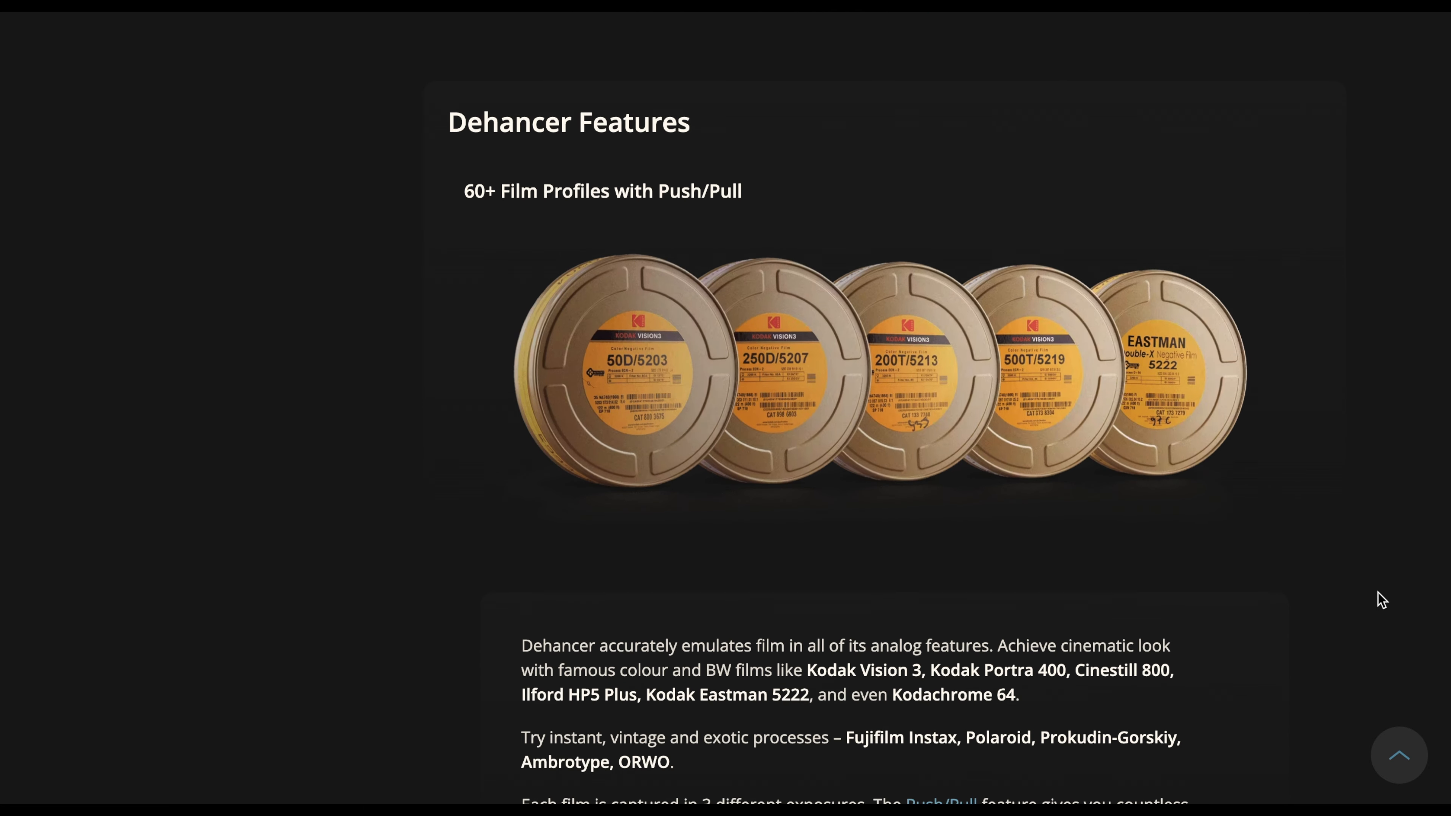
{"action": "scroll", "coordinate": [1381, 600], "scroll_direction": "down", "scroll_amount": 12}
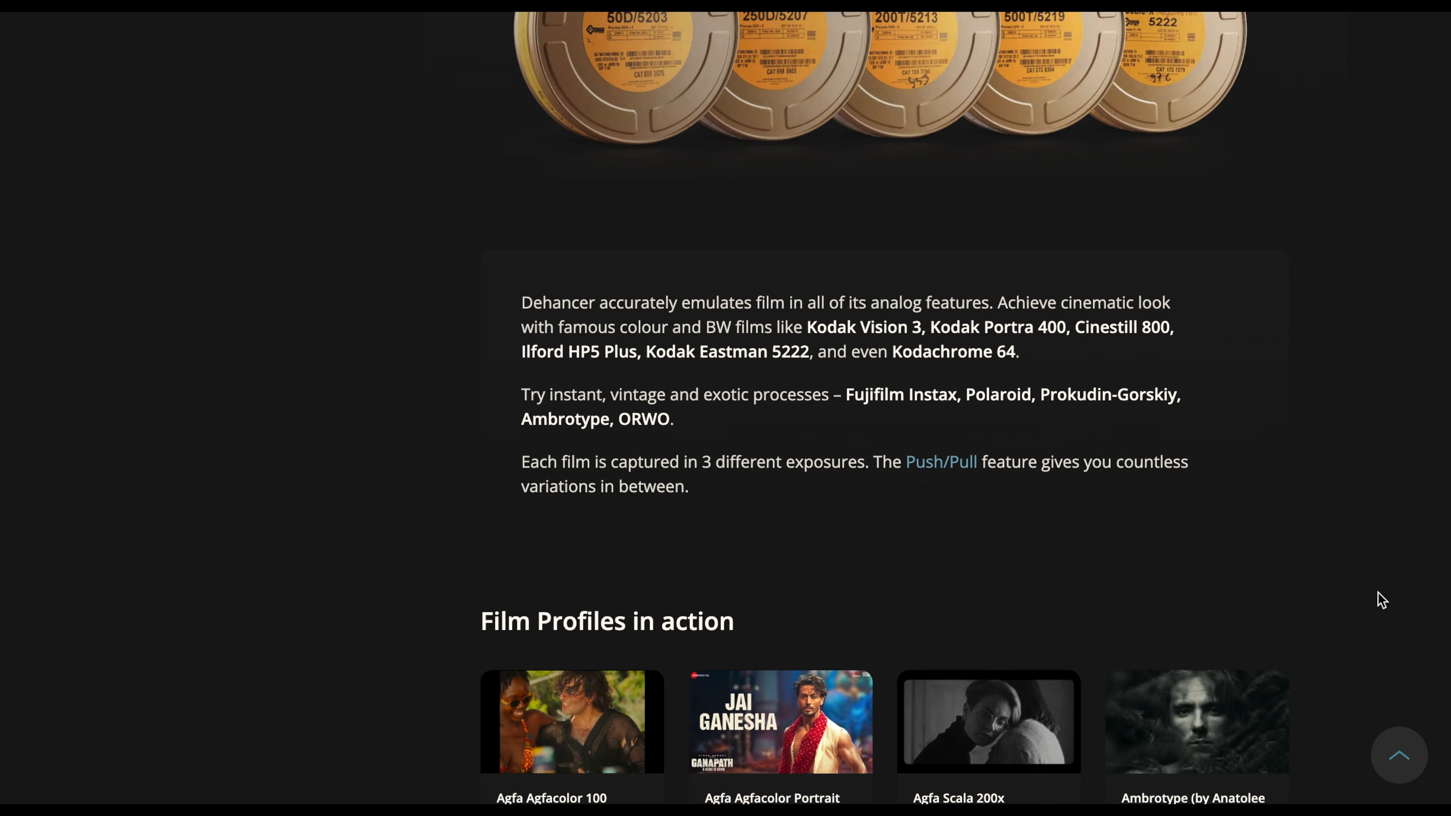
{"action": "scroll", "coordinate": [1381, 600], "scroll_direction": "down", "scroll_amount": 17}
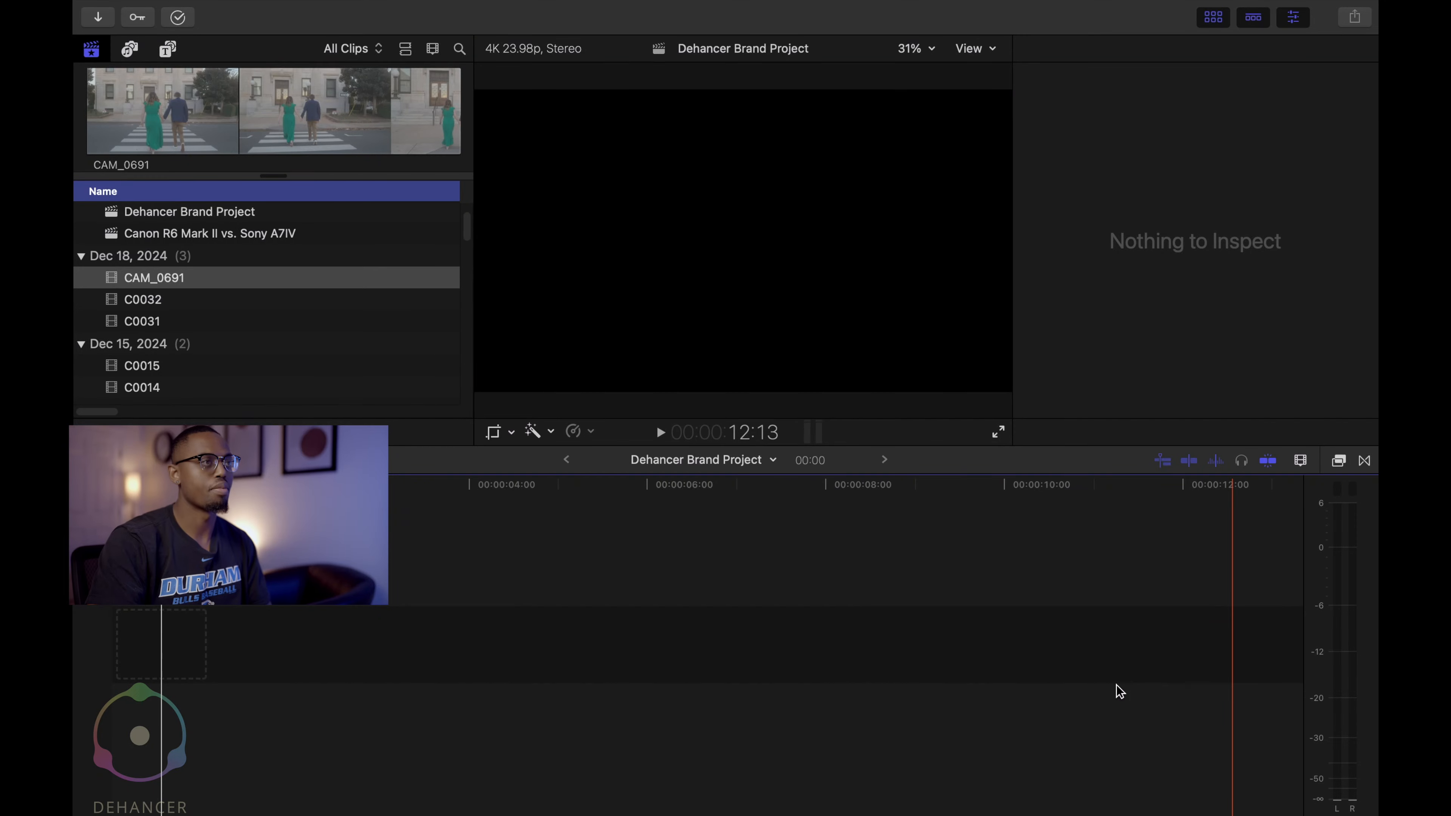
Step: Add clip CAM_0691 to the empty timeline and lower its audio all the way, with the playhead parked at 3:17
{"action": "left_click_drag", "start_coordinate": [262, 277], "coordinate": [187, 629]}
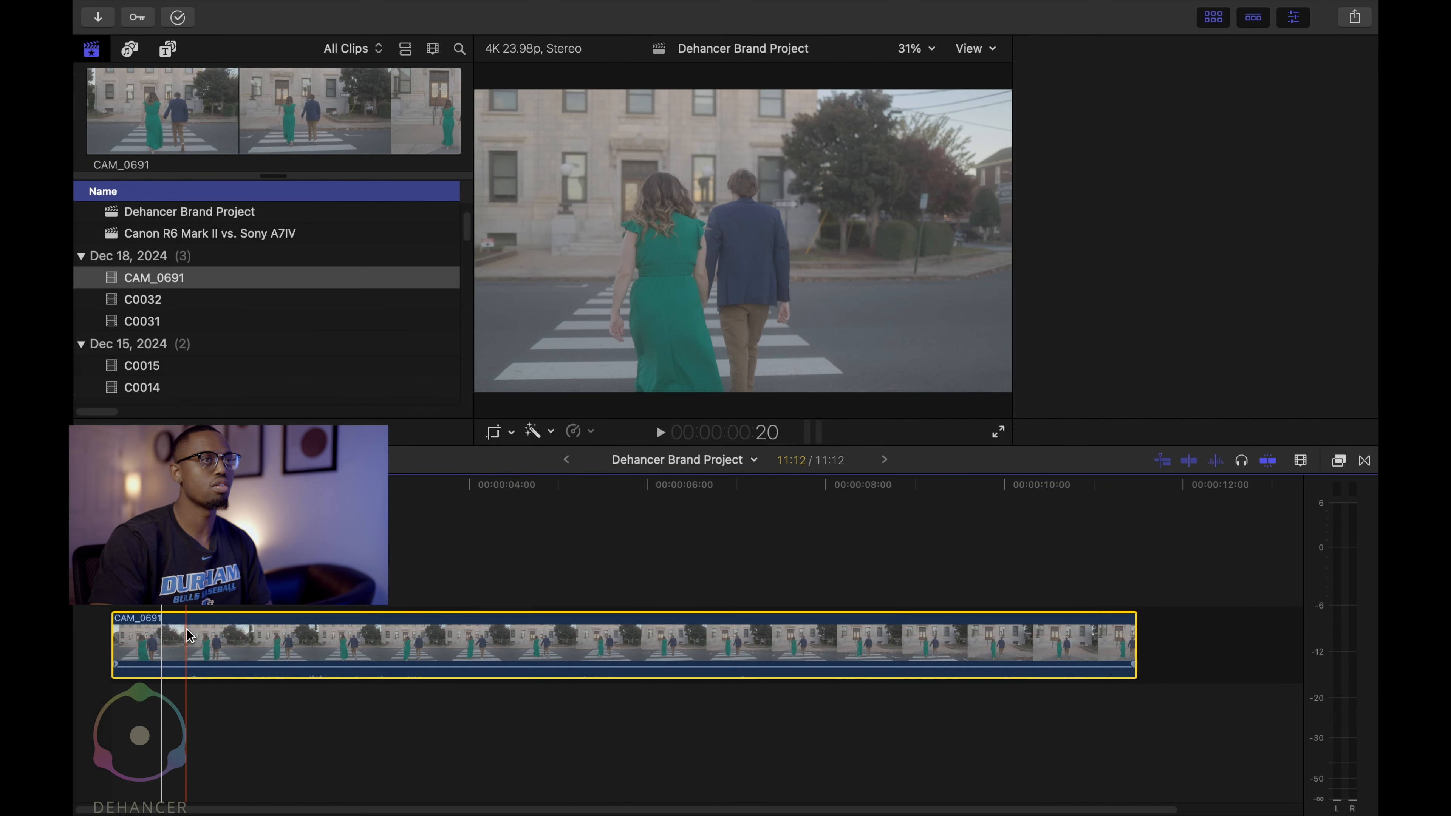
{"action": "key", "text": "super+4"}
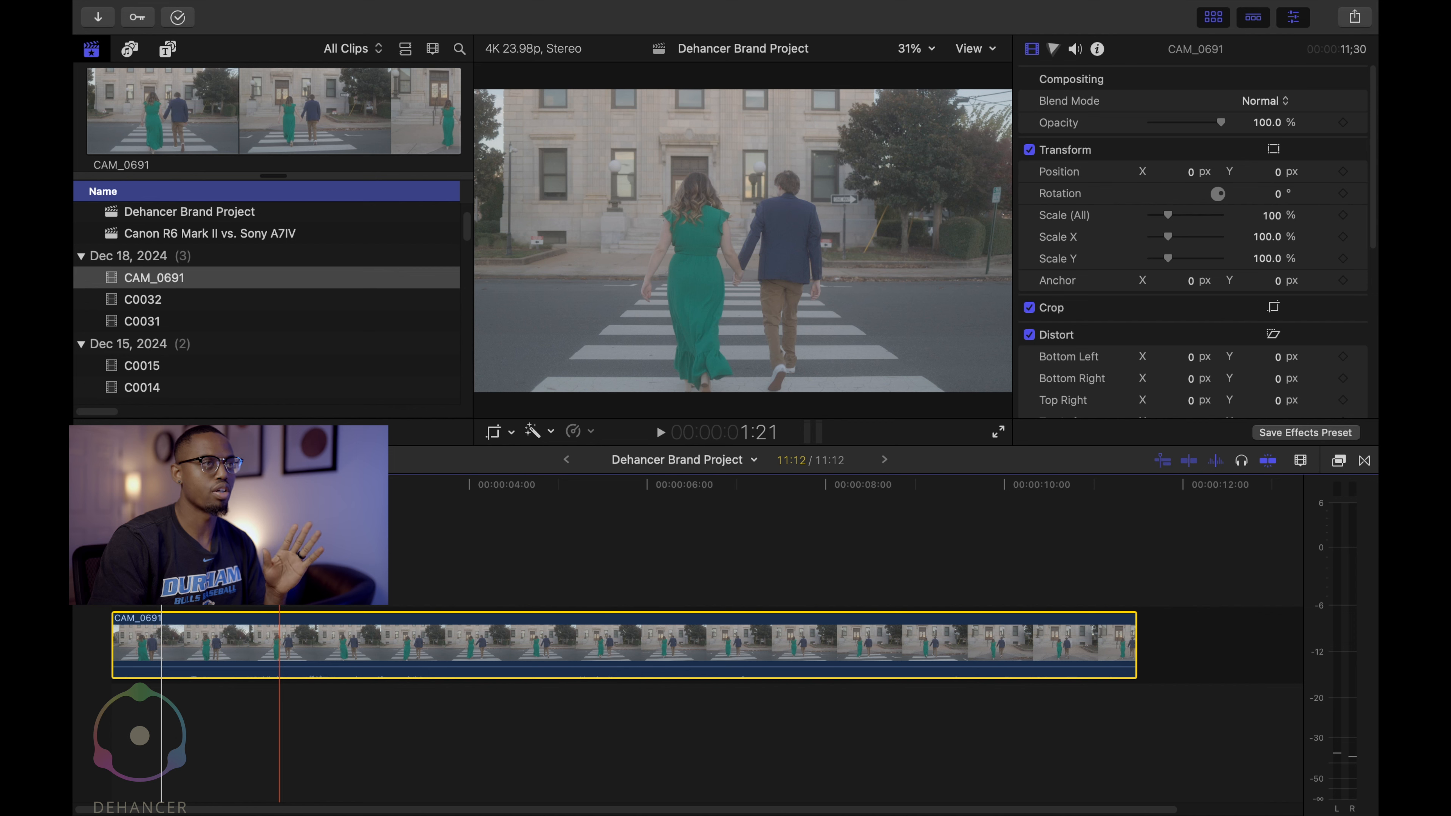
{"action": "left_click", "coordinate": [279, 560]}
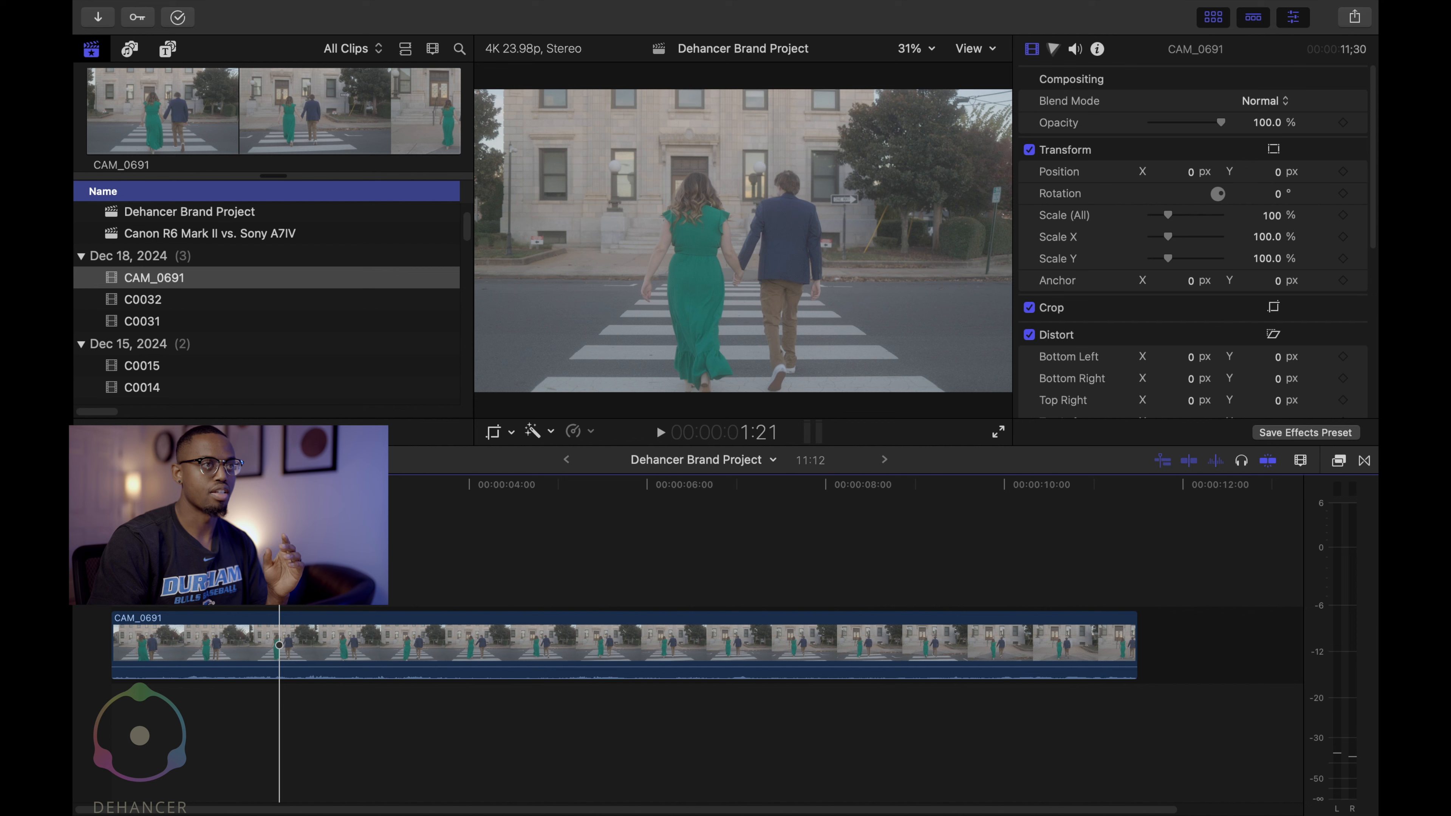
{"action": "left_click", "coordinate": [444, 570]}
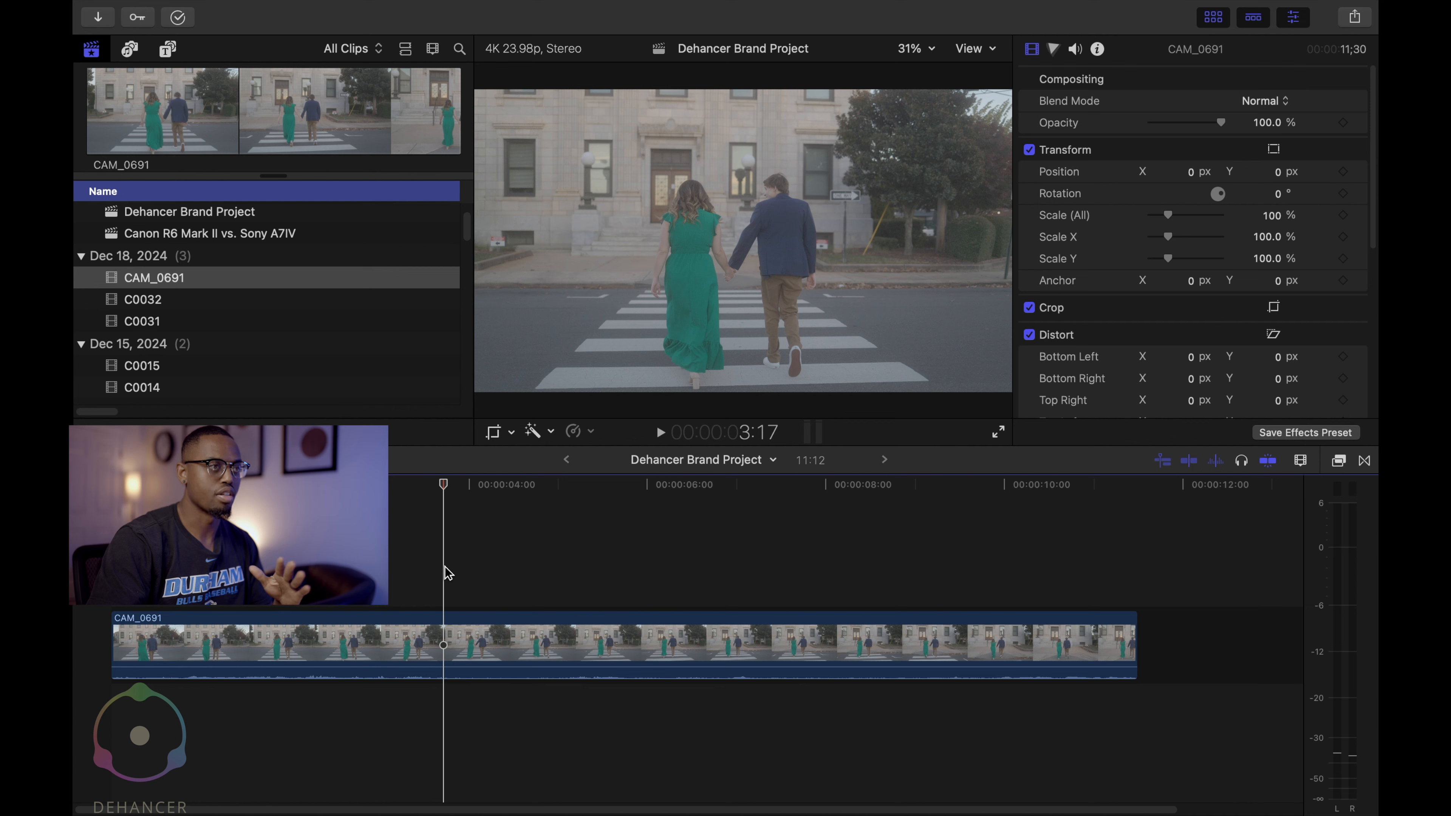
{"action": "left_click_drag", "start_coordinate": [483, 664], "coordinate": [484, 700]}
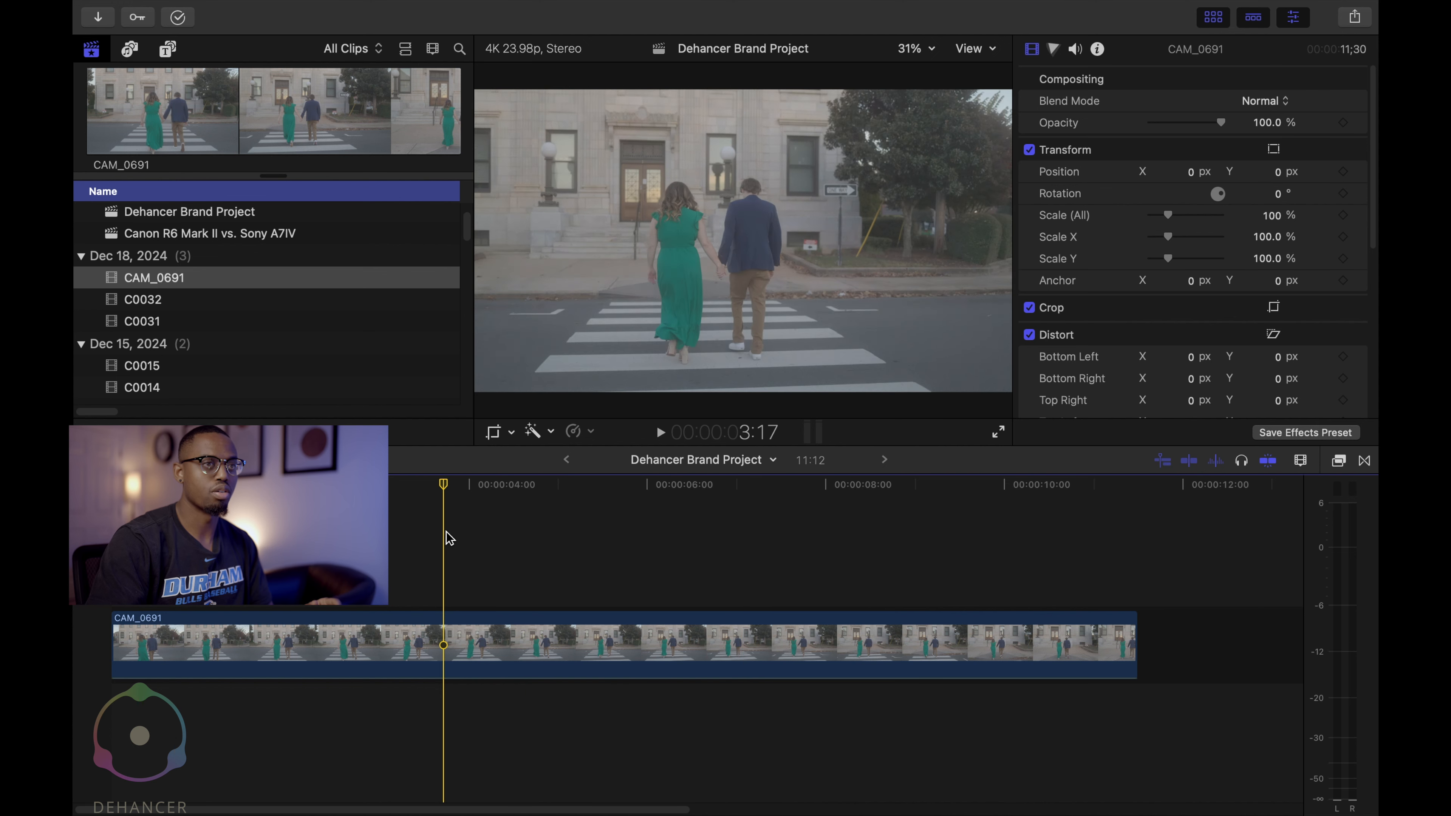
Step: Search the installed effects for "lut" and apply the Custom LUT effect to the clip
{"action": "left_click", "coordinate": [1338, 461]}
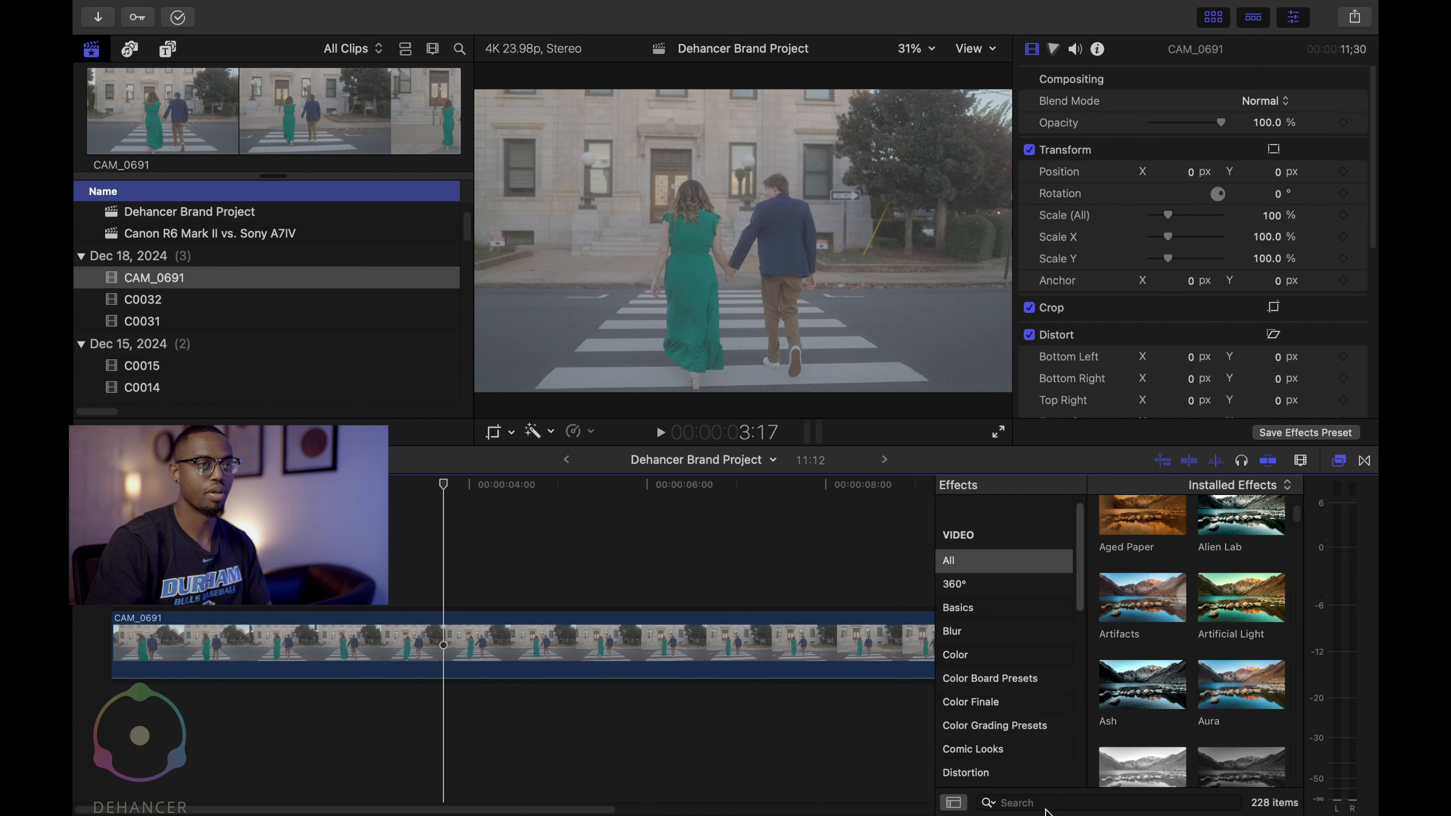
{"action": "left_click", "coordinate": [1050, 803]}
{"action": "type", "text": "lut"}
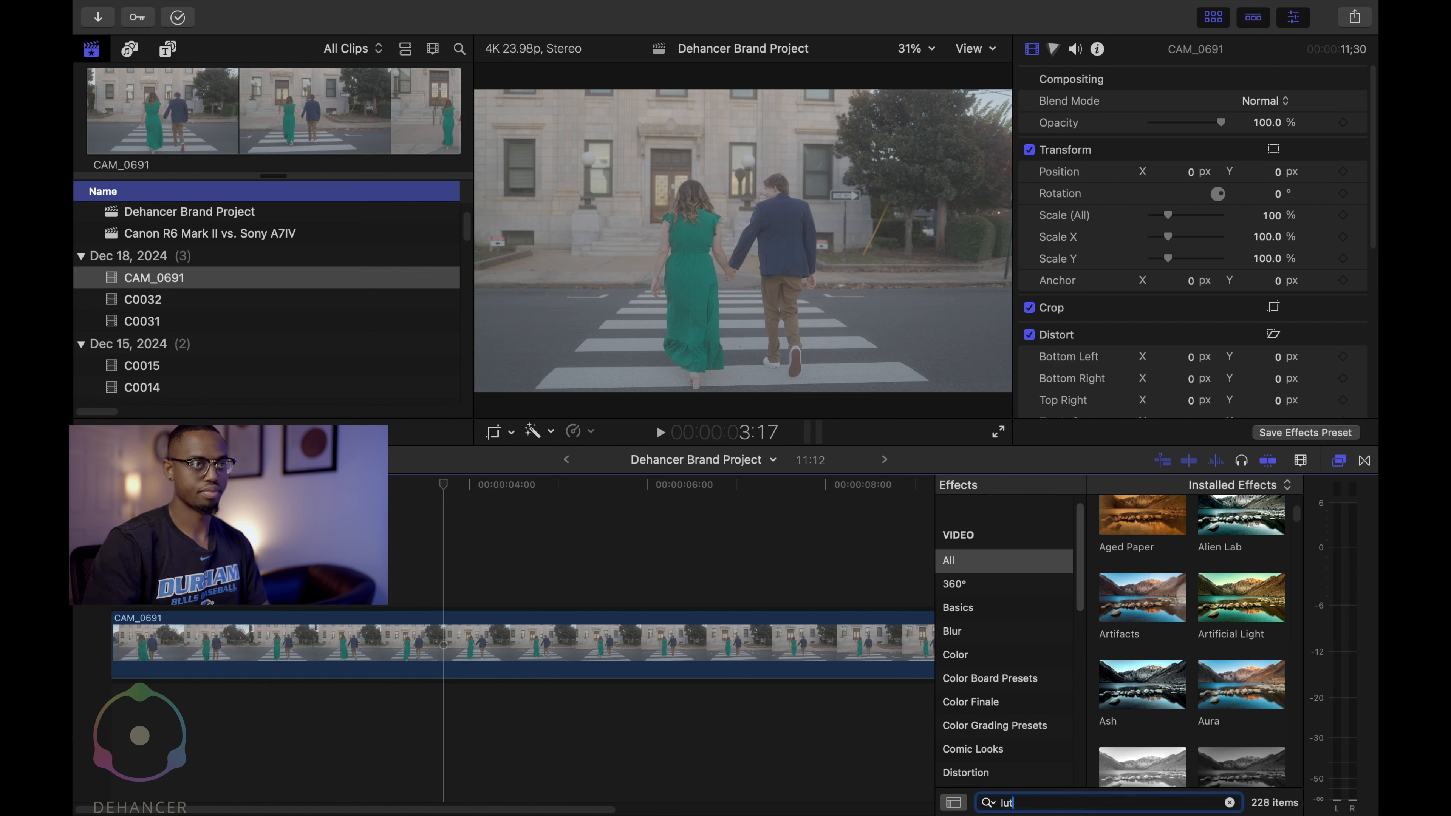
{"action": "double_click", "coordinate": [1142, 544]}
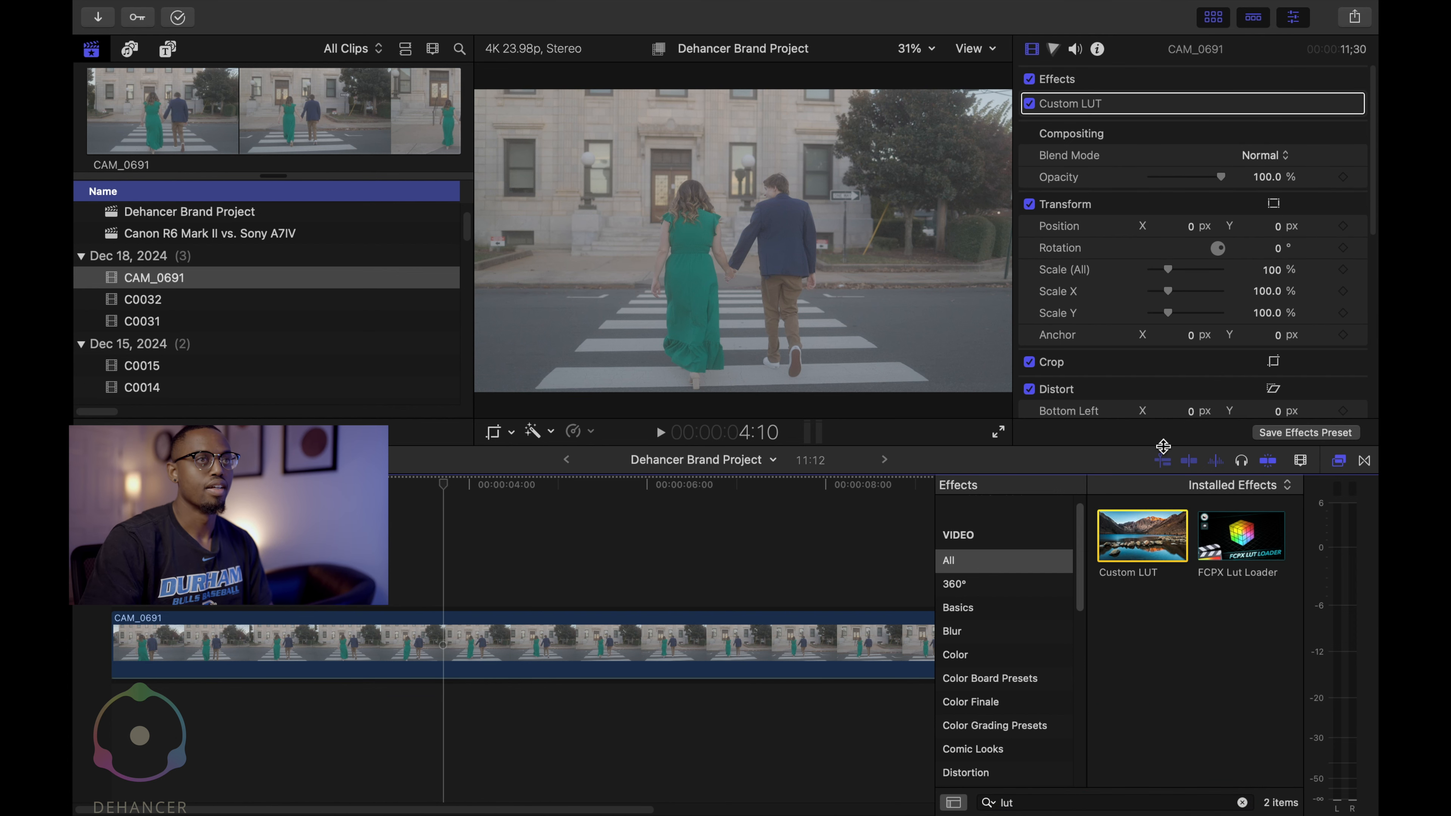
Step: Set the LUT of the clip's Custom LUT effect to Aether
{"action": "left_click", "coordinate": [1340, 104]}
{"action": "left_click", "coordinate": [1282, 127]}
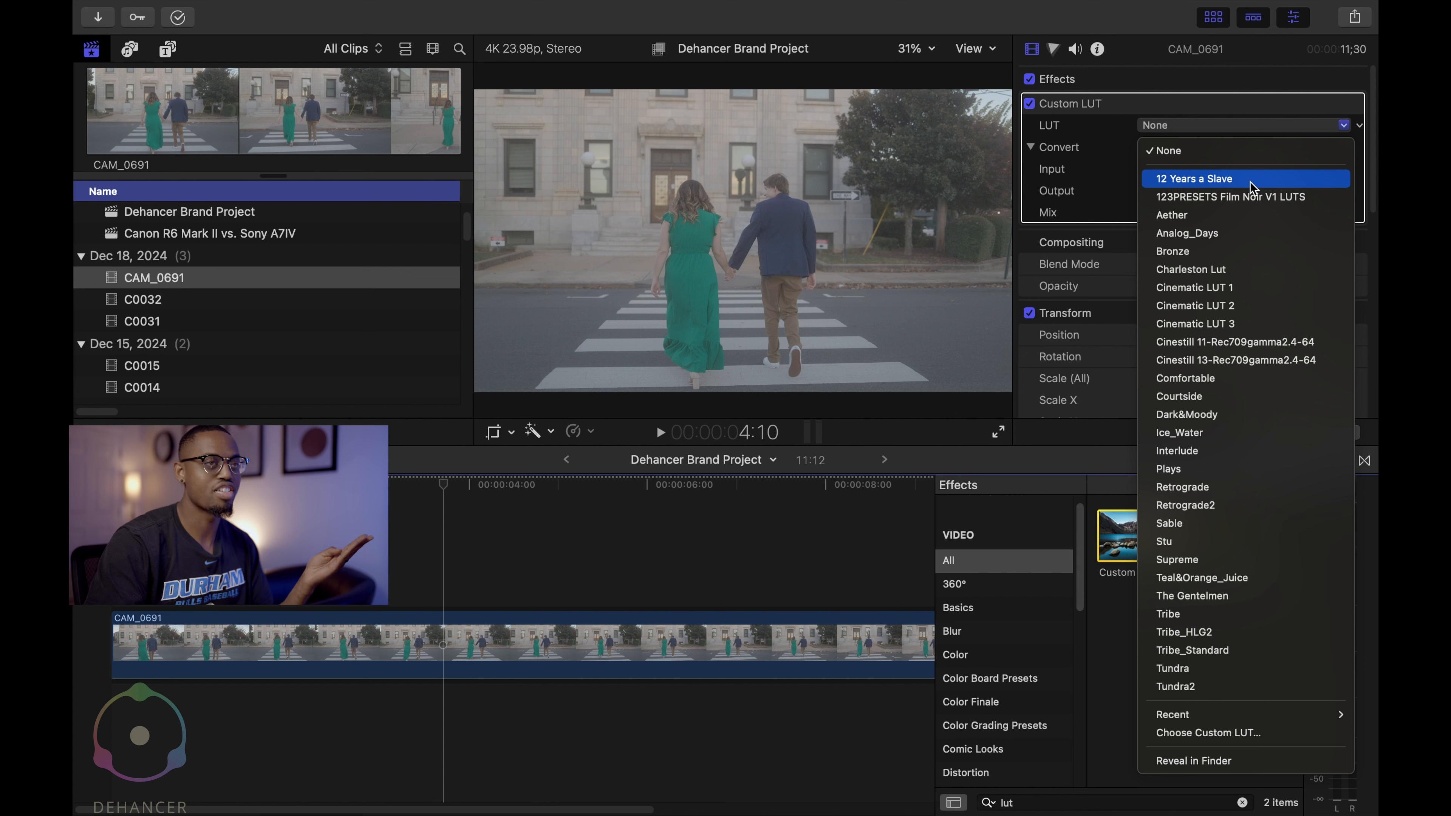
{"action": "left_click", "coordinate": [1235, 217]}
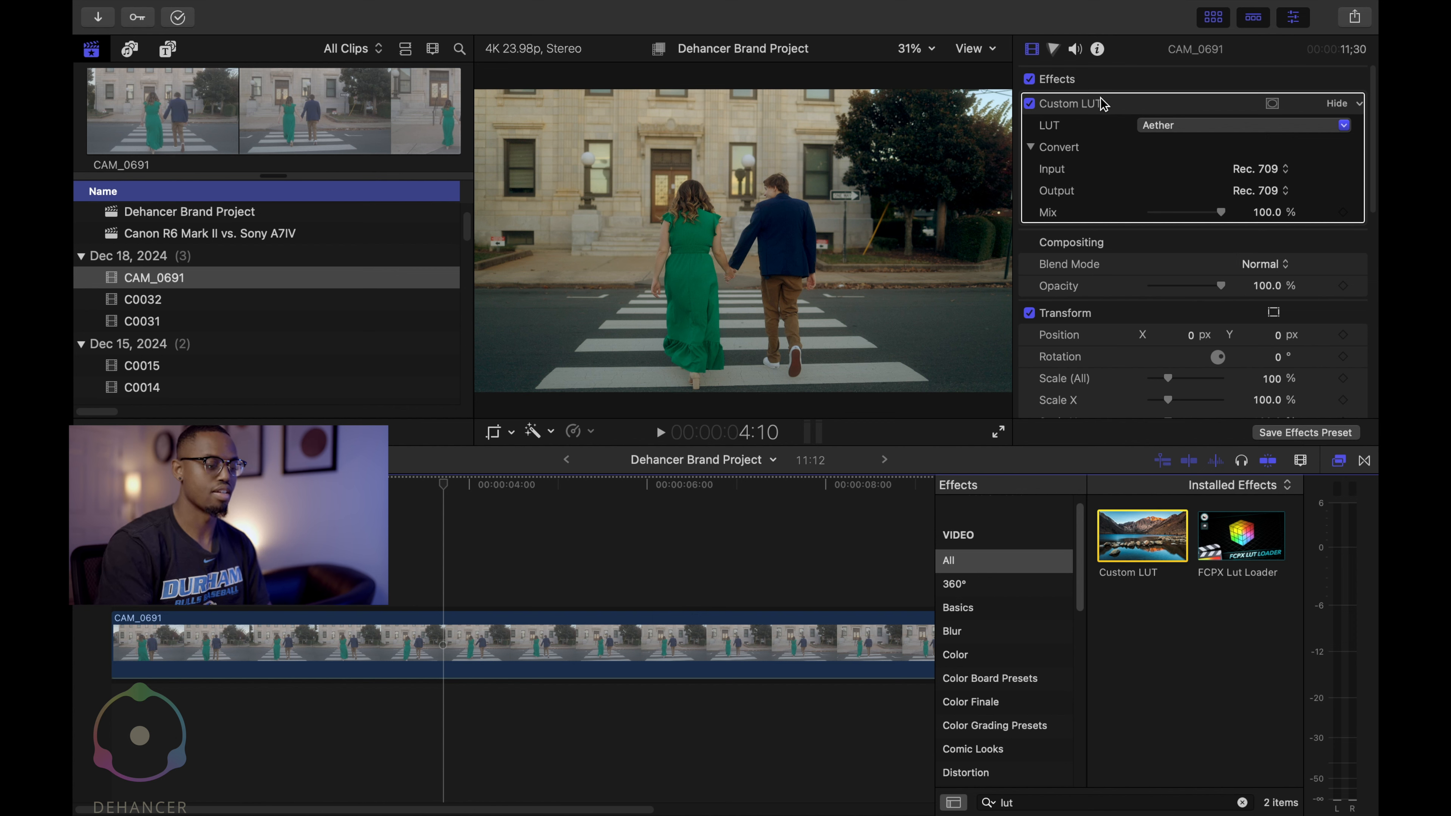
Step: Show the video scopes and add a Color Wheels correction to the clip
{"action": "key", "text": "super+7"}
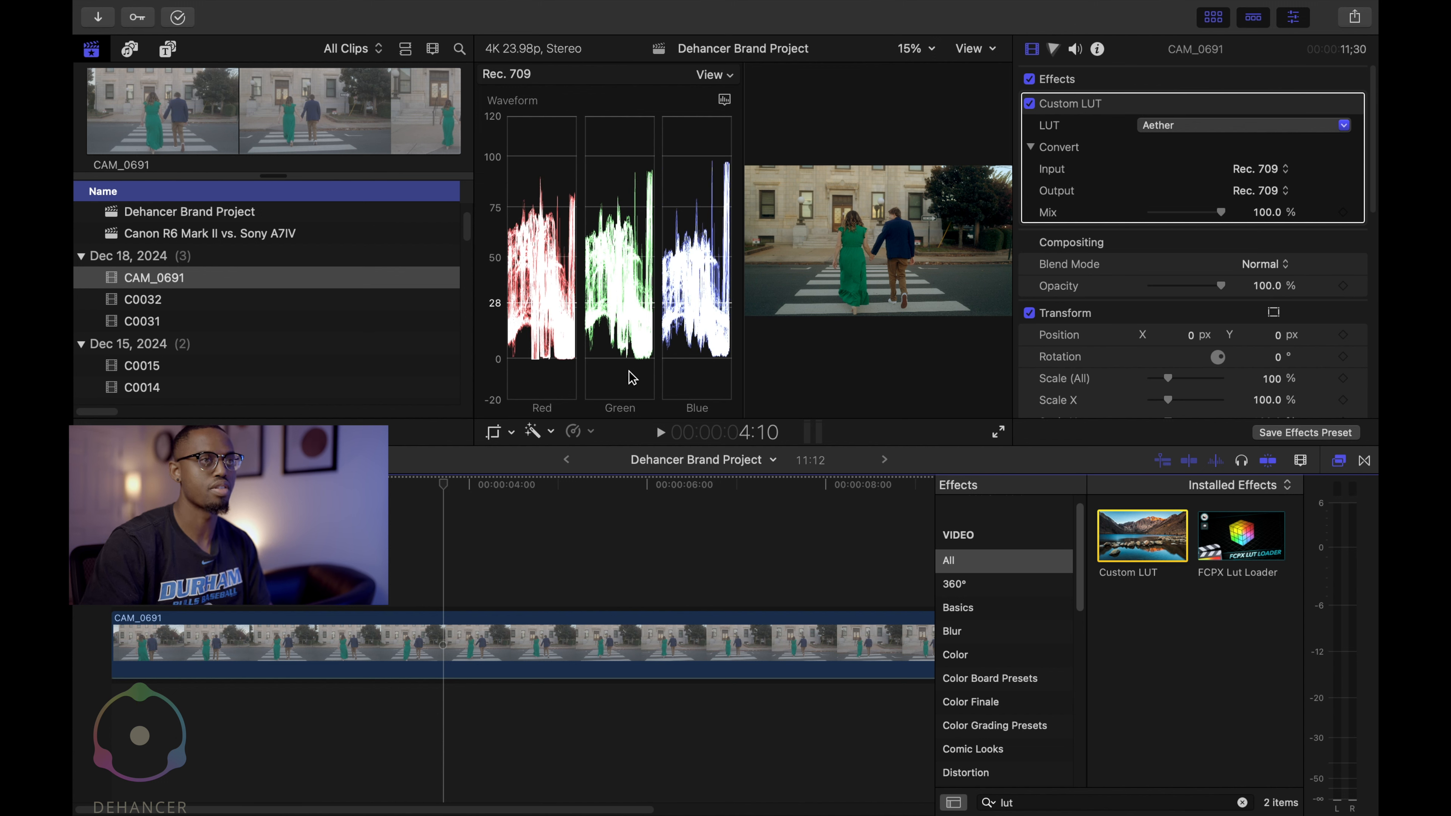
{"action": "left_click", "coordinate": [1056, 48]}
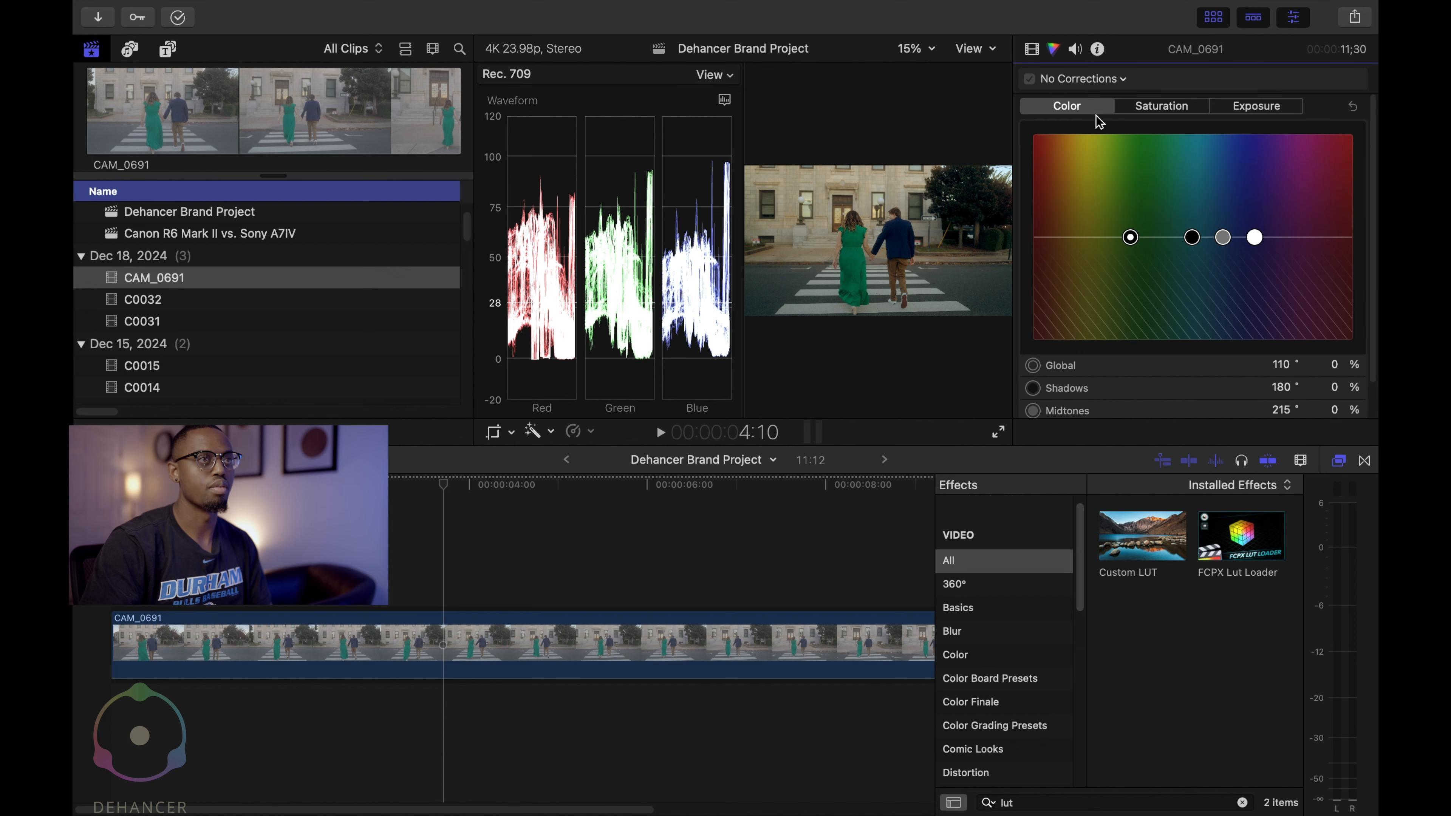
{"action": "left_click", "coordinate": [1096, 84]}
{"action": "left_click", "coordinate": [1123, 148]}
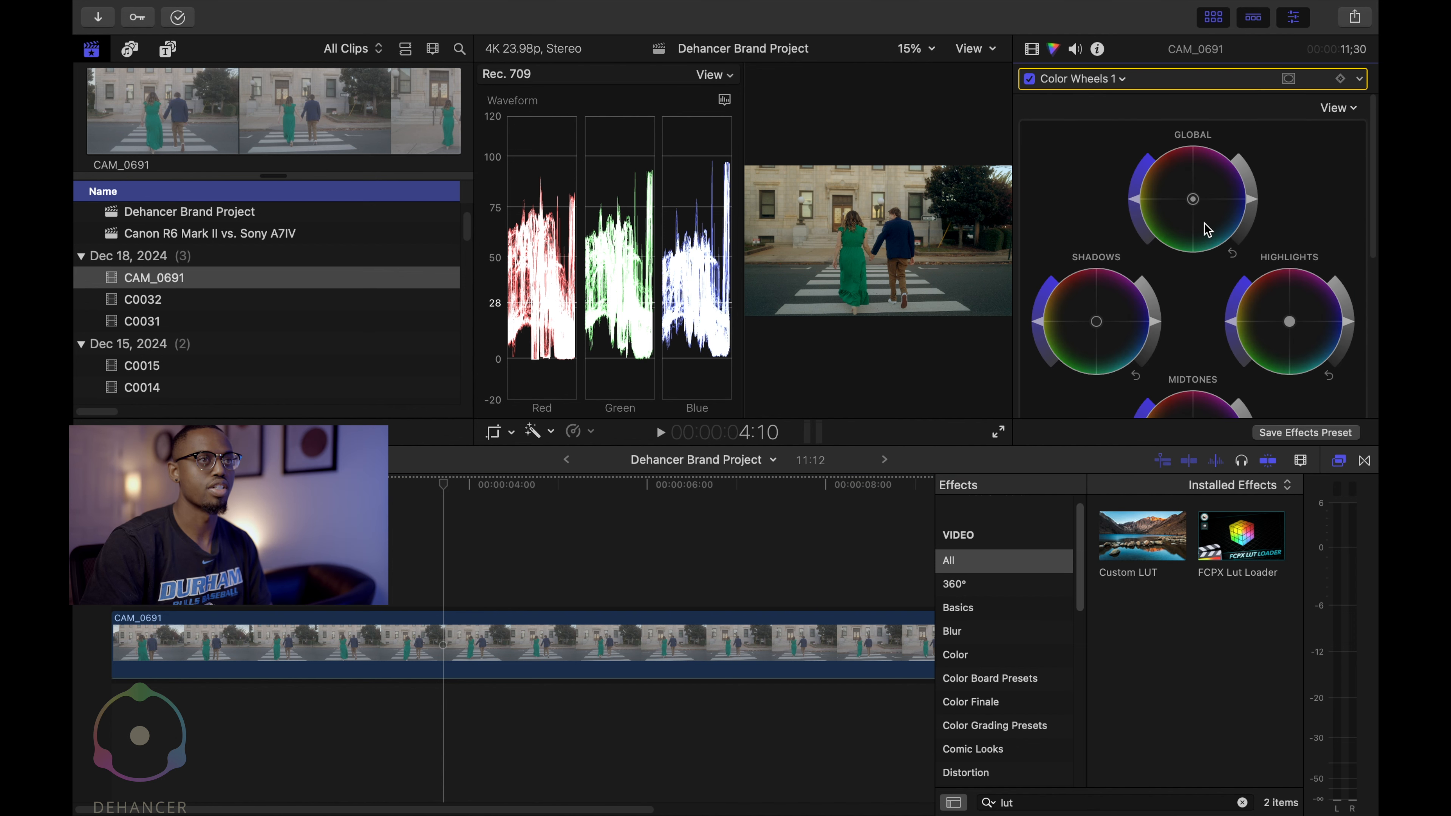
Step: Slightly raise the brightness of the shadows, midtones and highlights in Color Wheels 1, and hide the video scopes
{"action": "left_click_drag", "start_coordinate": [1155, 323], "coordinate": [1157, 321]}
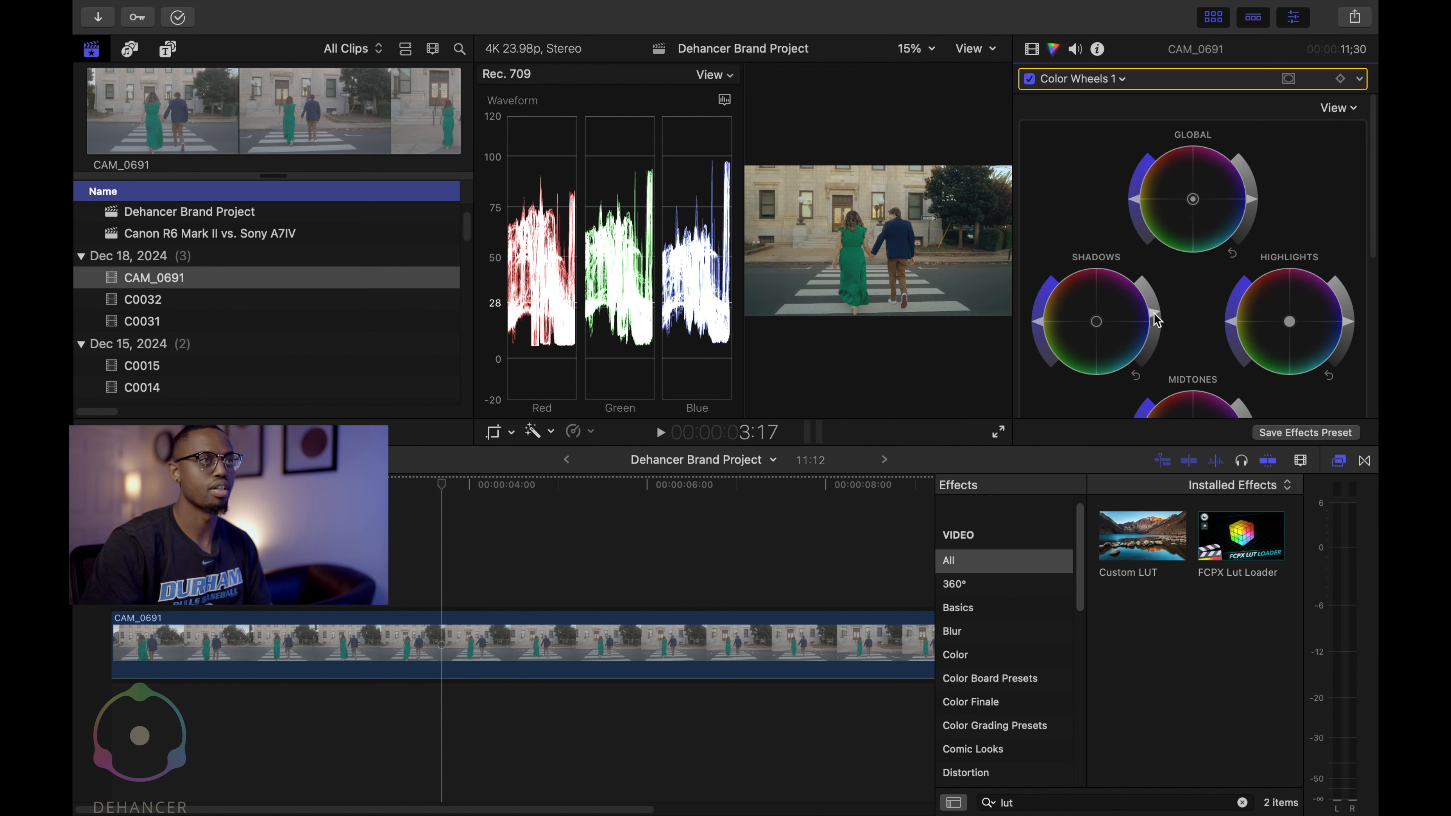
{"action": "scroll", "coordinate": [1250, 365], "scroll_direction": "down", "scroll_amount": 1}
{"action": "scroll", "coordinate": [1251, 366], "scroll_direction": "down", "scroll_amount": 2}
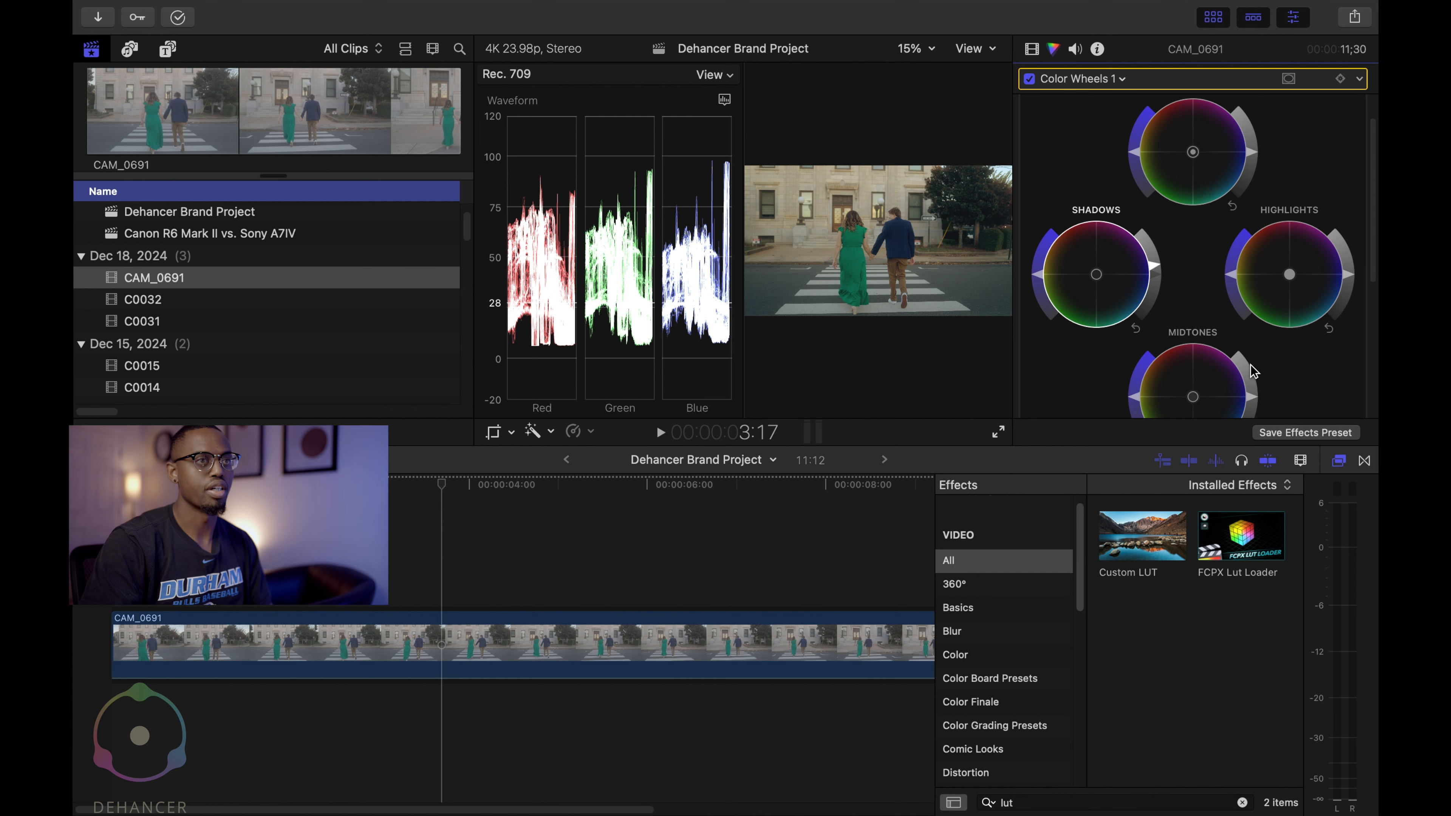
{"action": "left_click_drag", "start_coordinate": [1257, 394], "coordinate": [1254, 387]}
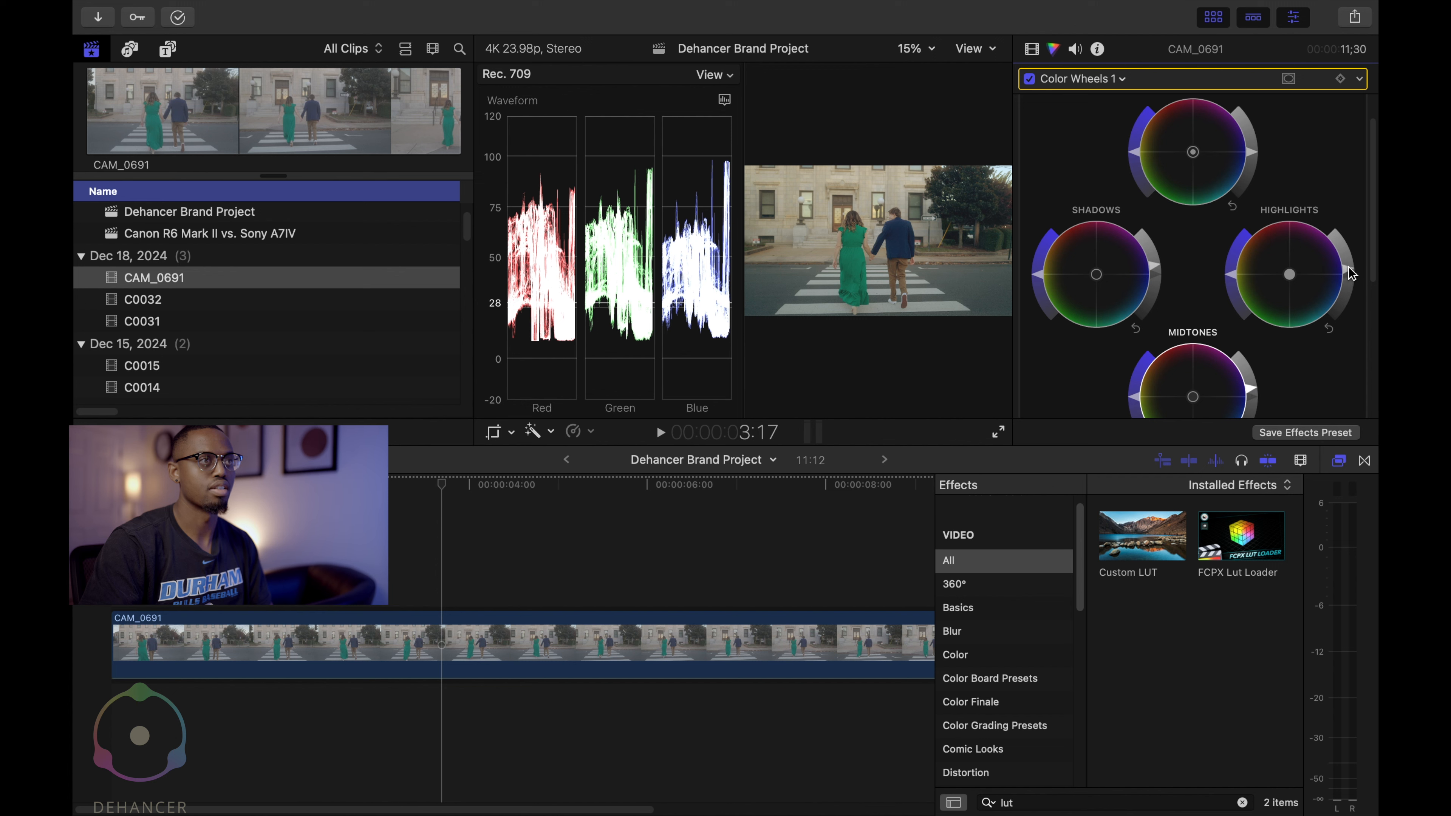
{"action": "left_click_drag", "start_coordinate": [1350, 273], "coordinate": [1350, 273]}
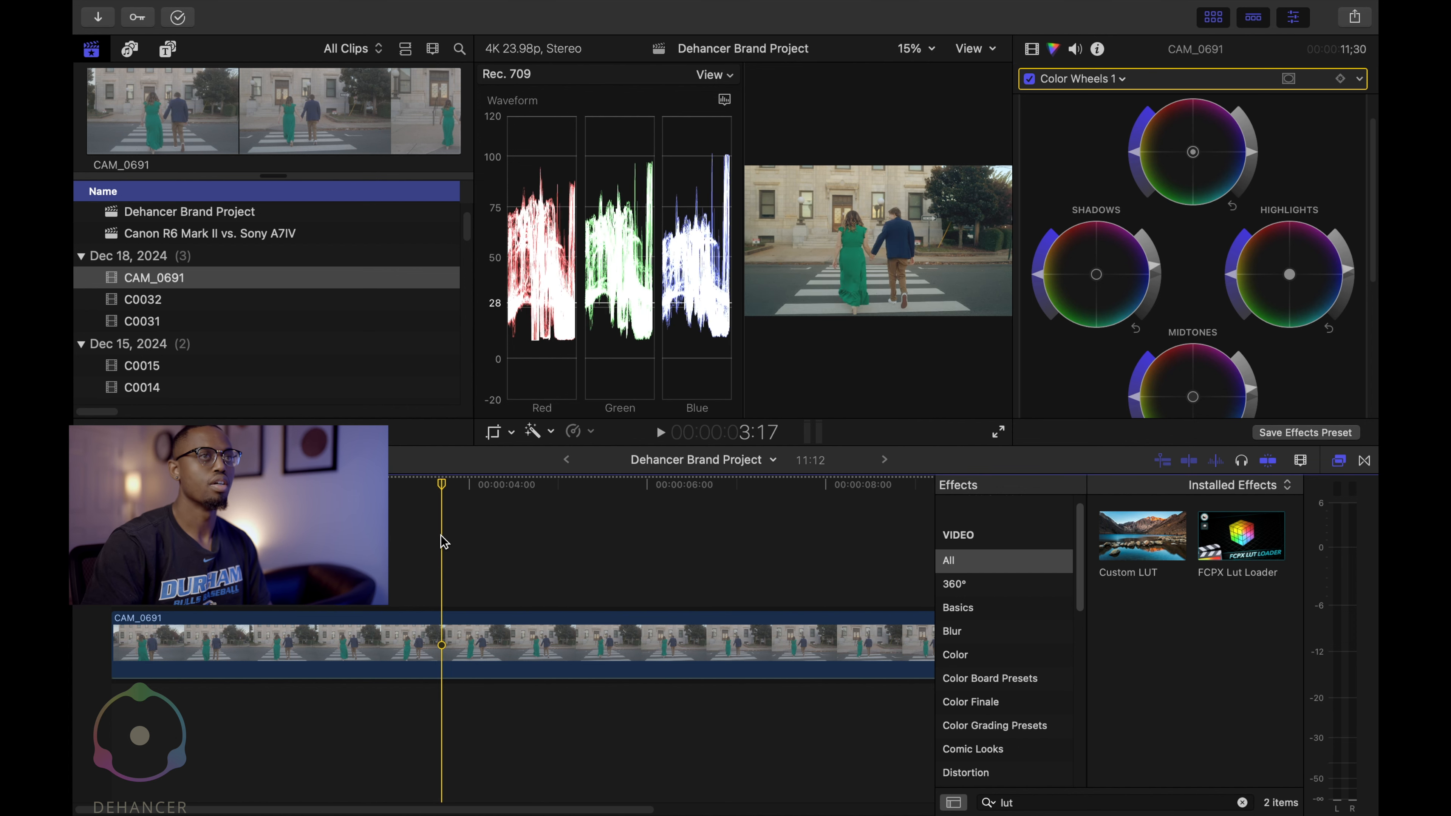
{"action": "key", "text": "super+7"}
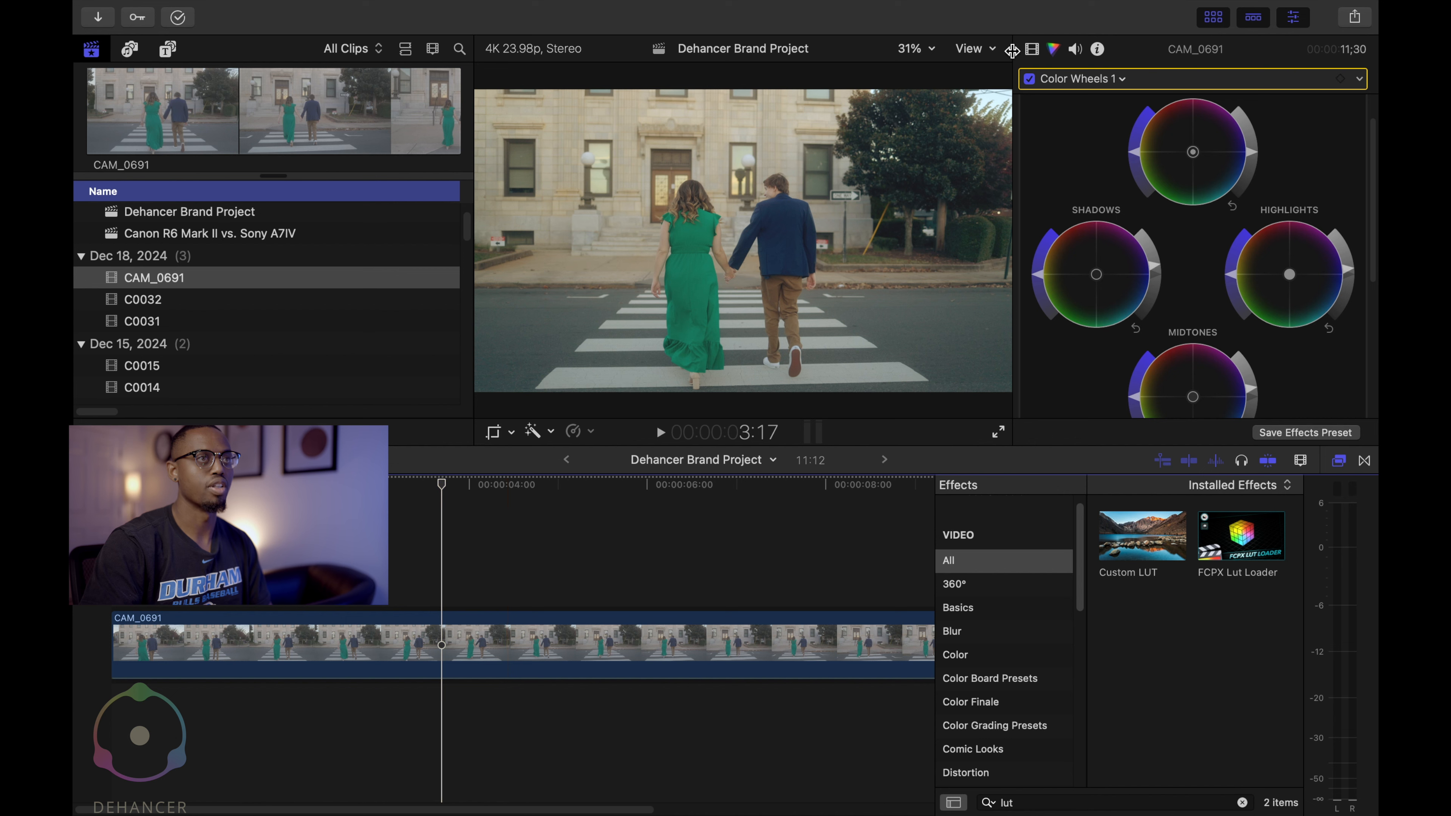
Step: Collapse the Custom LUT settings, search the effects for "dehanc" and apply Dehancer Pro v7 to the clip
{"action": "left_click", "coordinate": [1035, 52]}
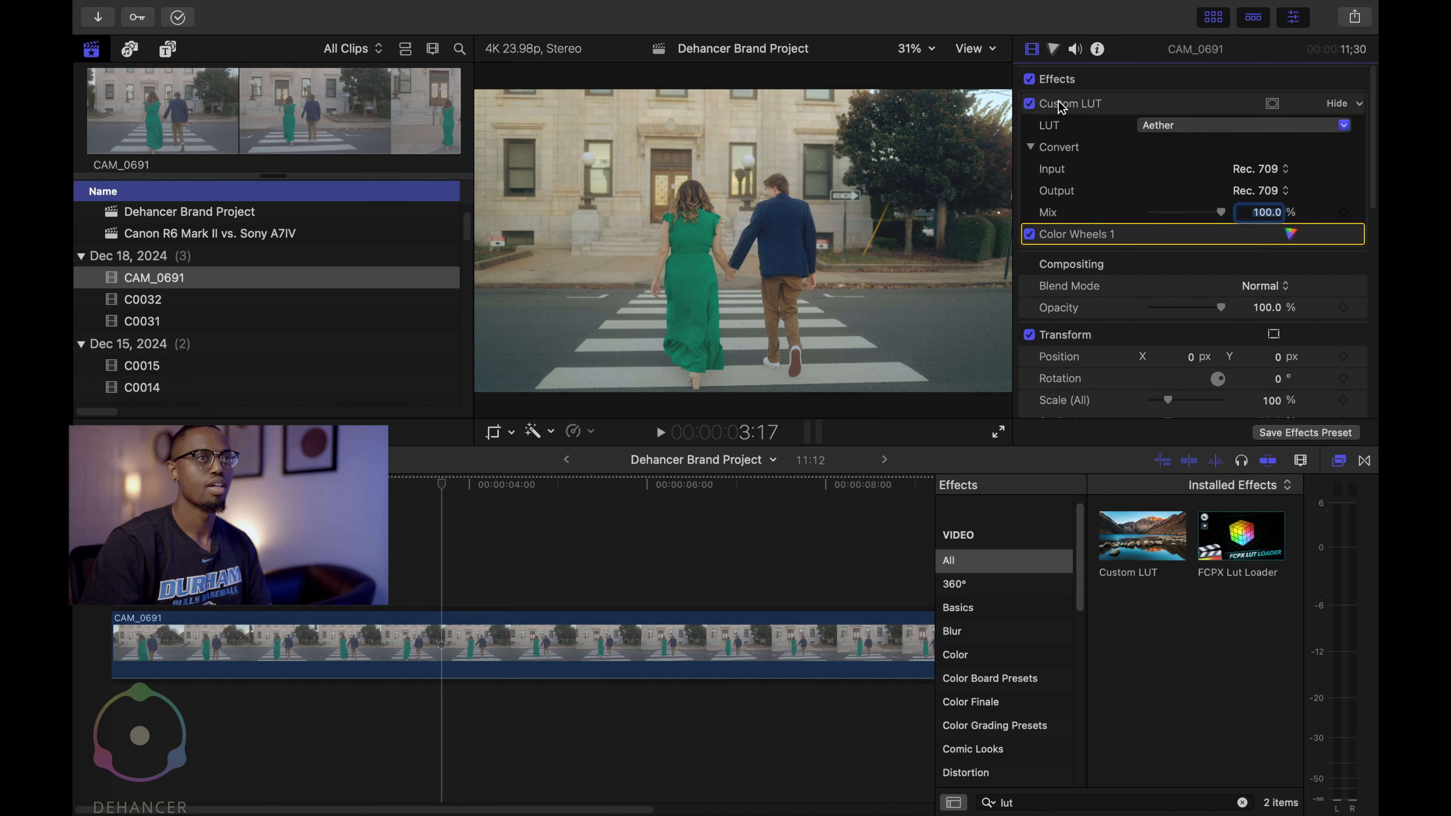
{"action": "left_click", "coordinate": [1332, 104]}
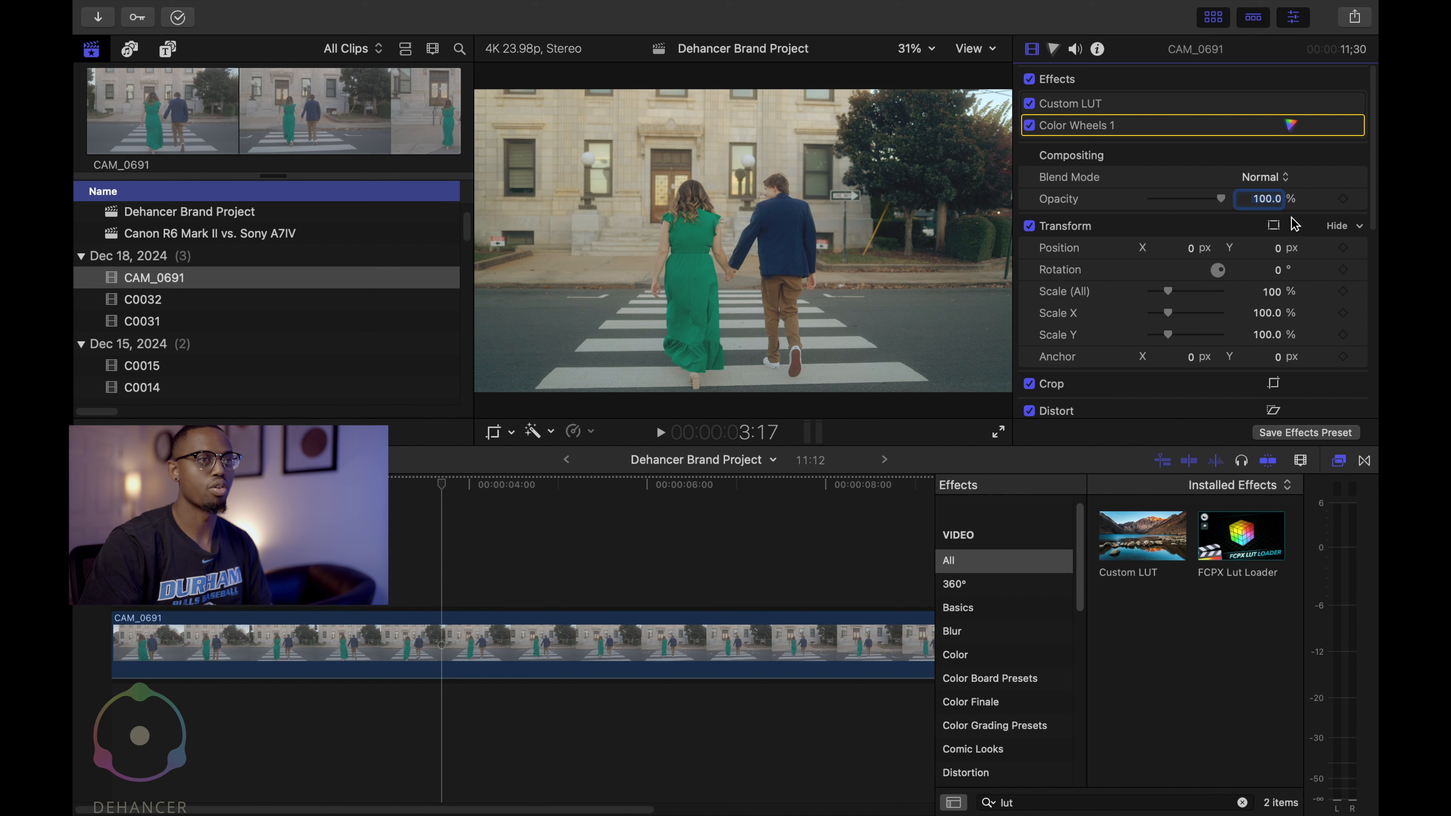
{"action": "left_click", "coordinate": [1048, 803]}
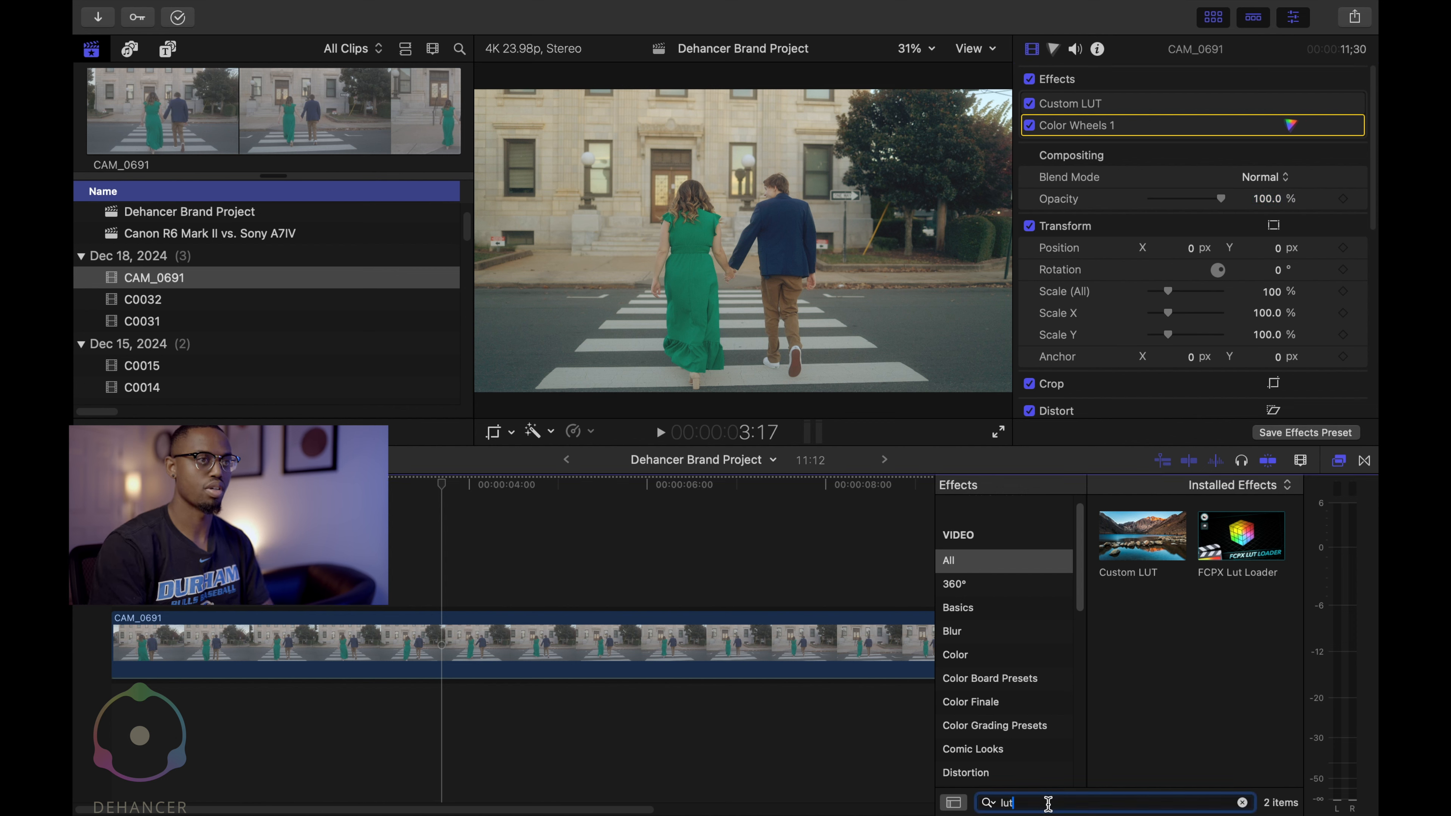
{"action": "key", "text": "BackSpace"}
{"action": "type", "text": "dehanc"}
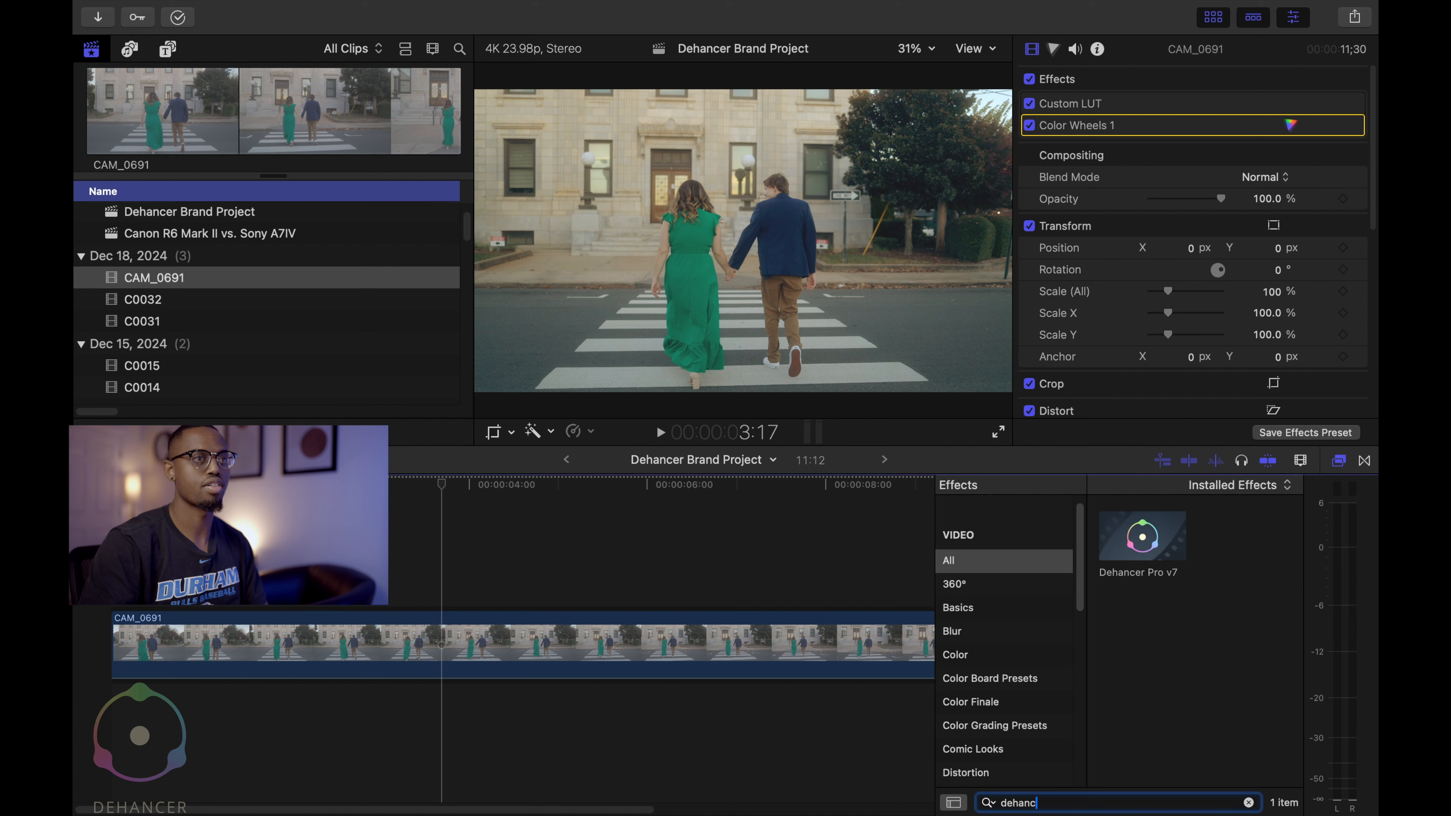
{"action": "left_click", "coordinate": [1145, 555]}
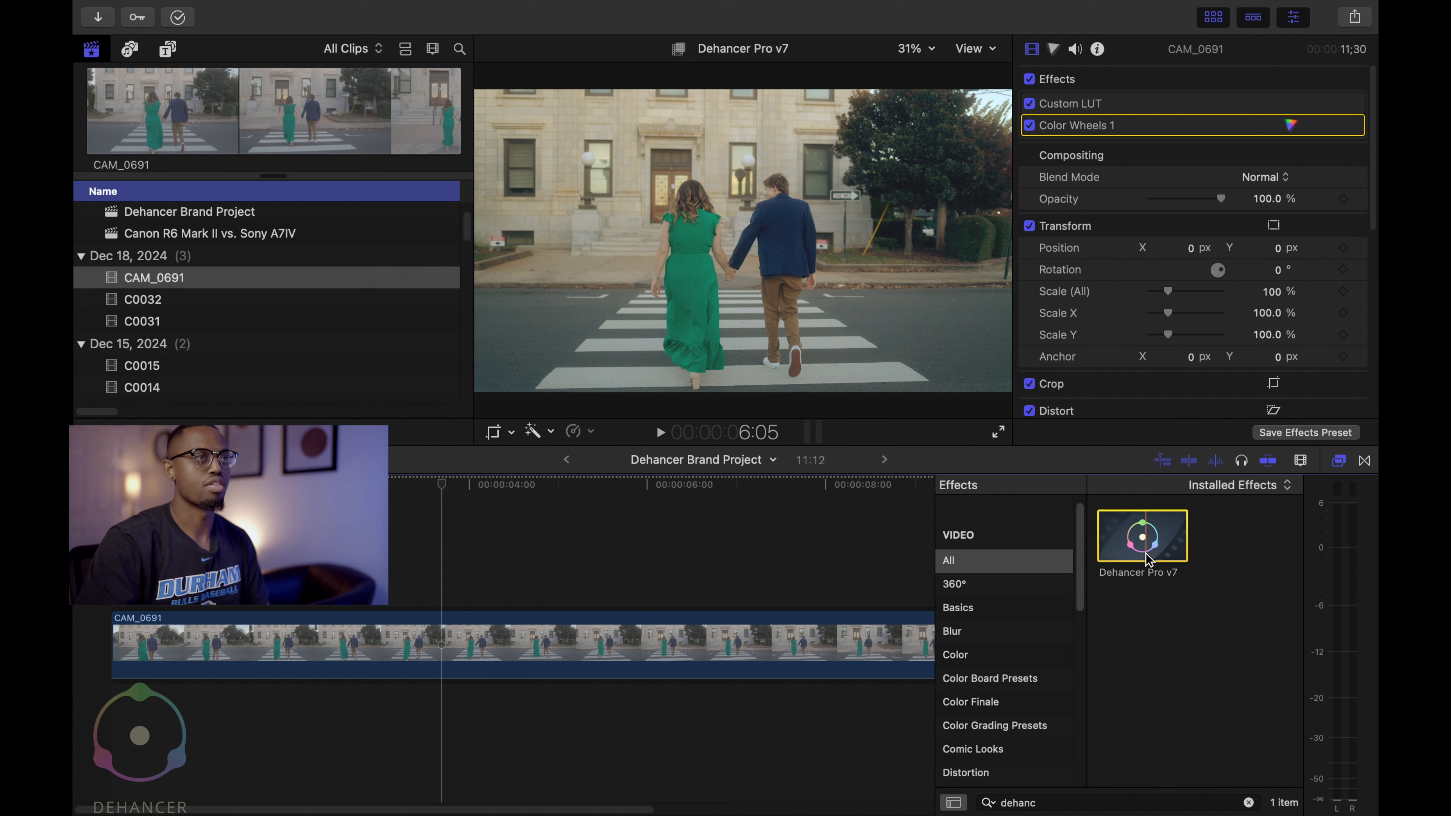
{"action": "double_click", "coordinate": [1145, 555]}
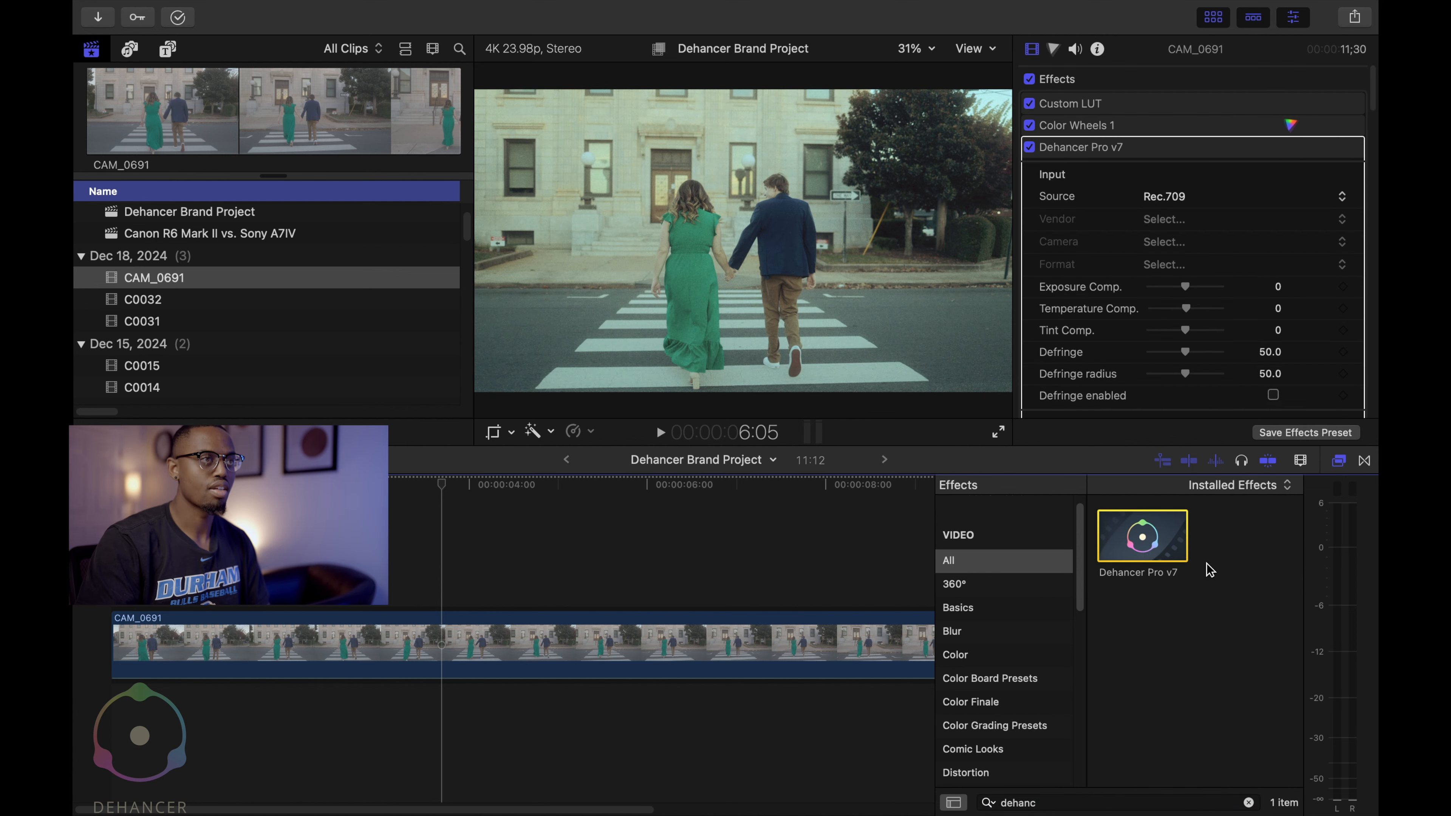
{"action": "left_click", "coordinate": [993, 514]}
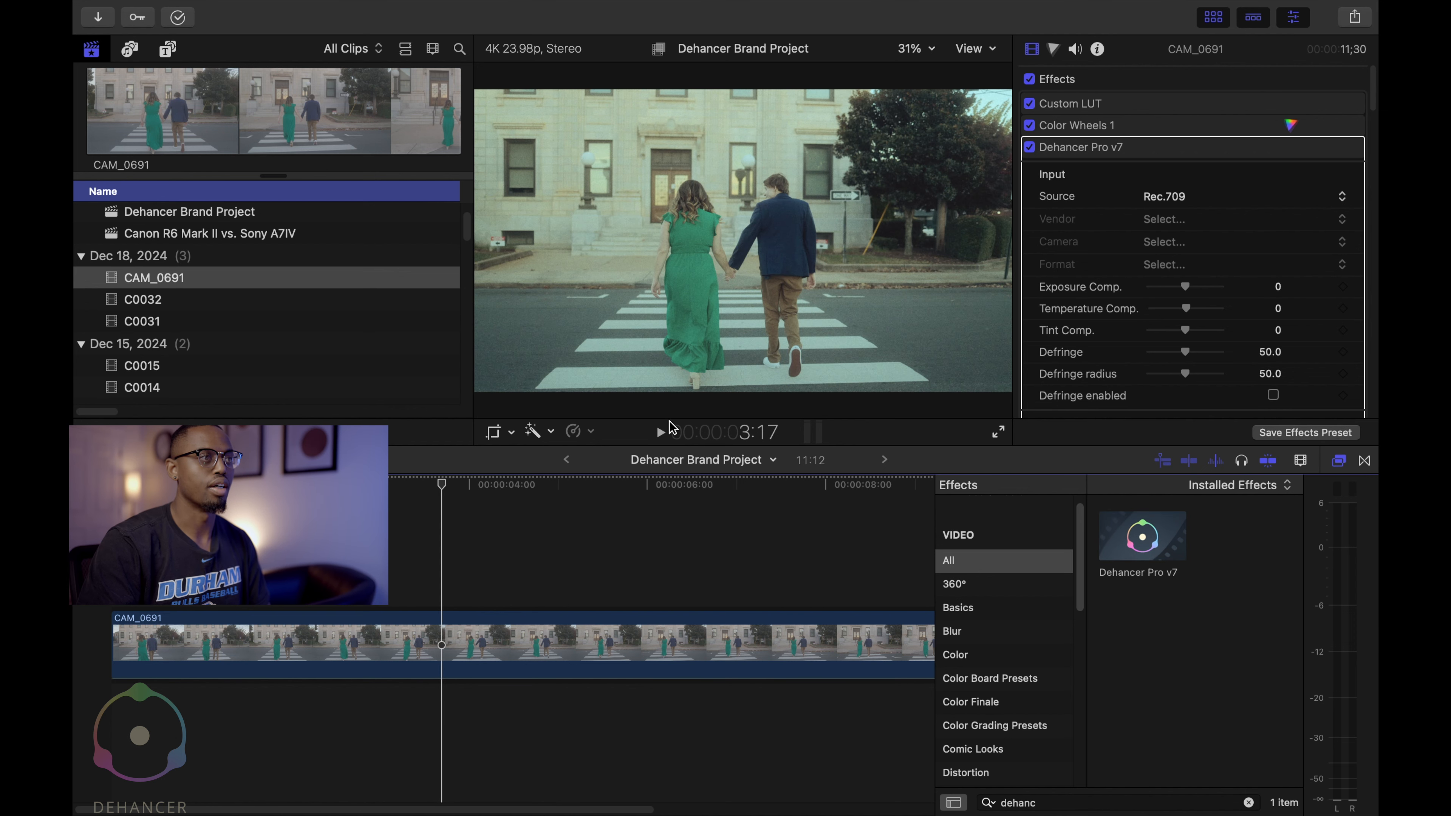
{"action": "key", "text": "s"}
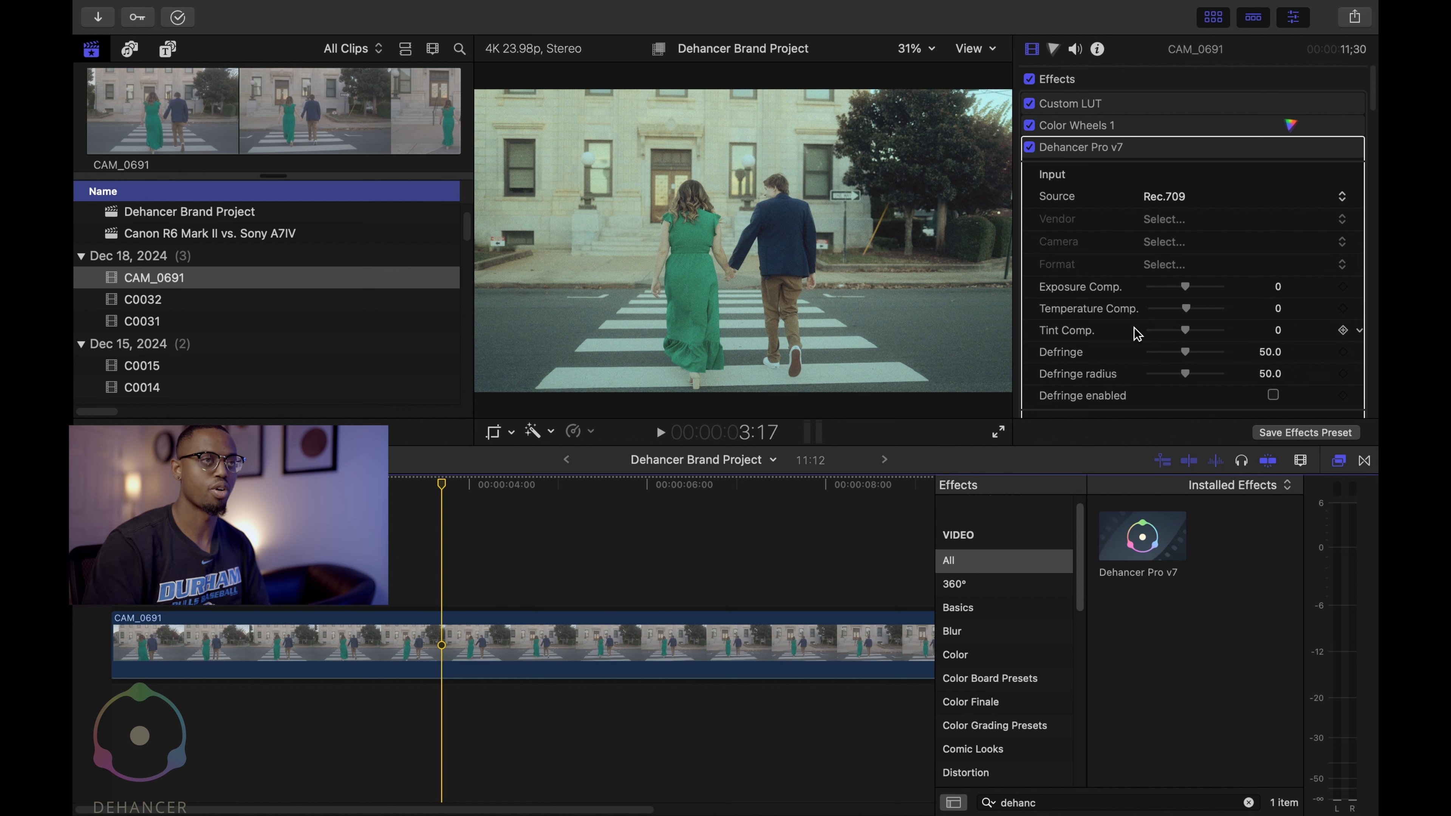
Step: Set the Dehancer input to a chosen camera: vendor Canon, camera R6 Mark II, format C-Log 3 BT.709
{"action": "left_click", "coordinate": [1180, 200]}
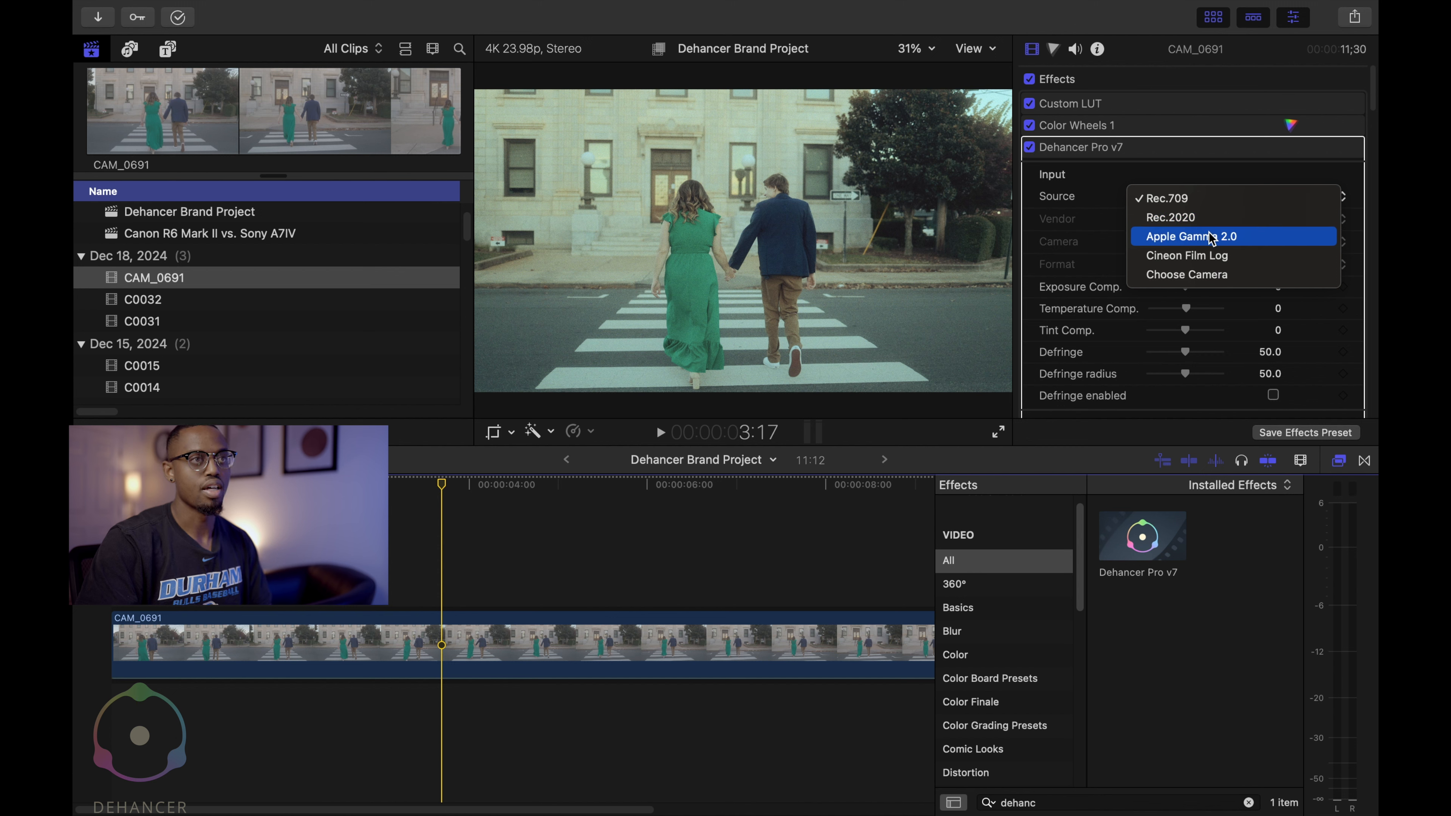
{"action": "left_click", "coordinate": [1210, 275]}
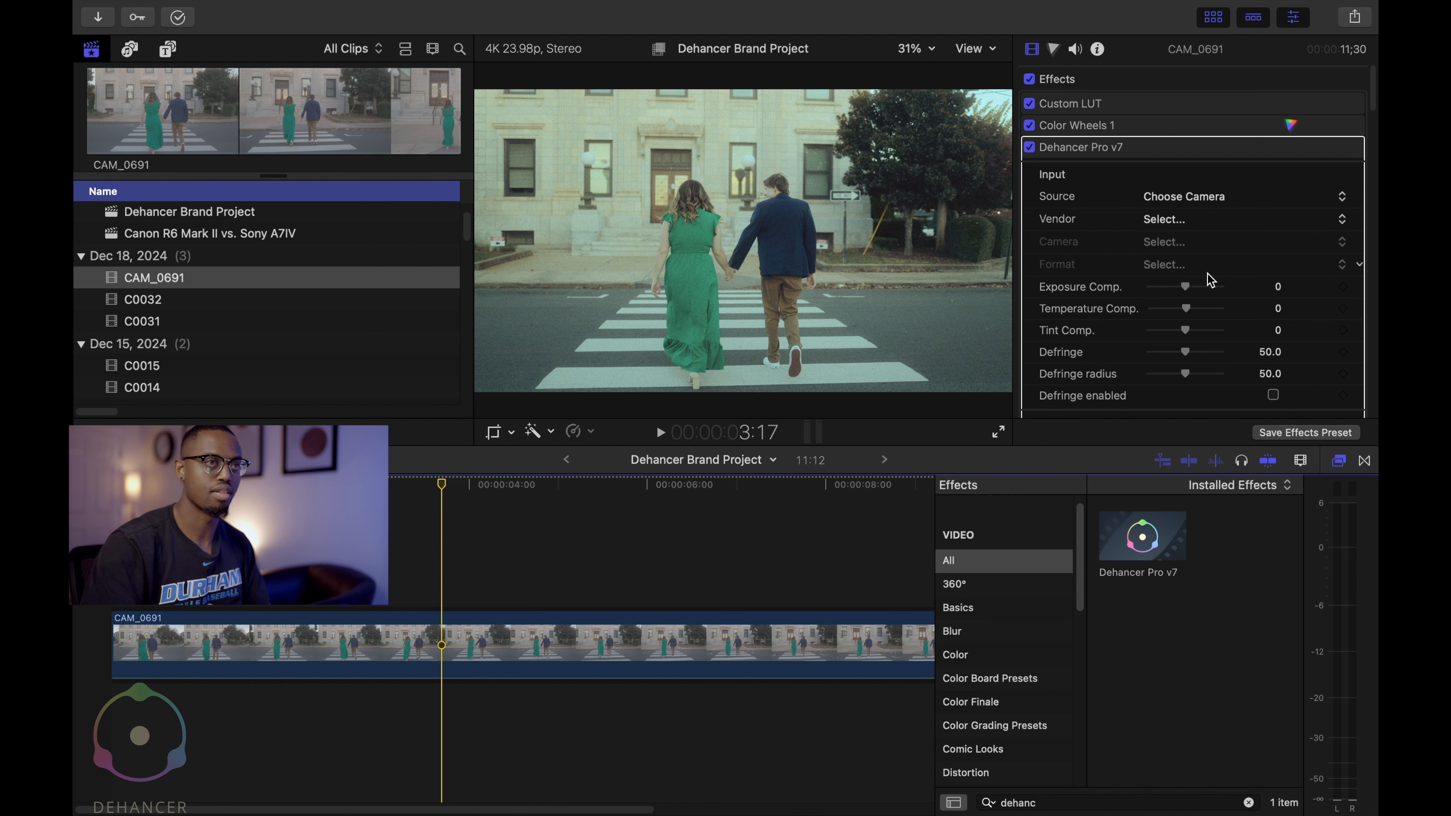
{"action": "left_click", "coordinate": [1187, 221]}
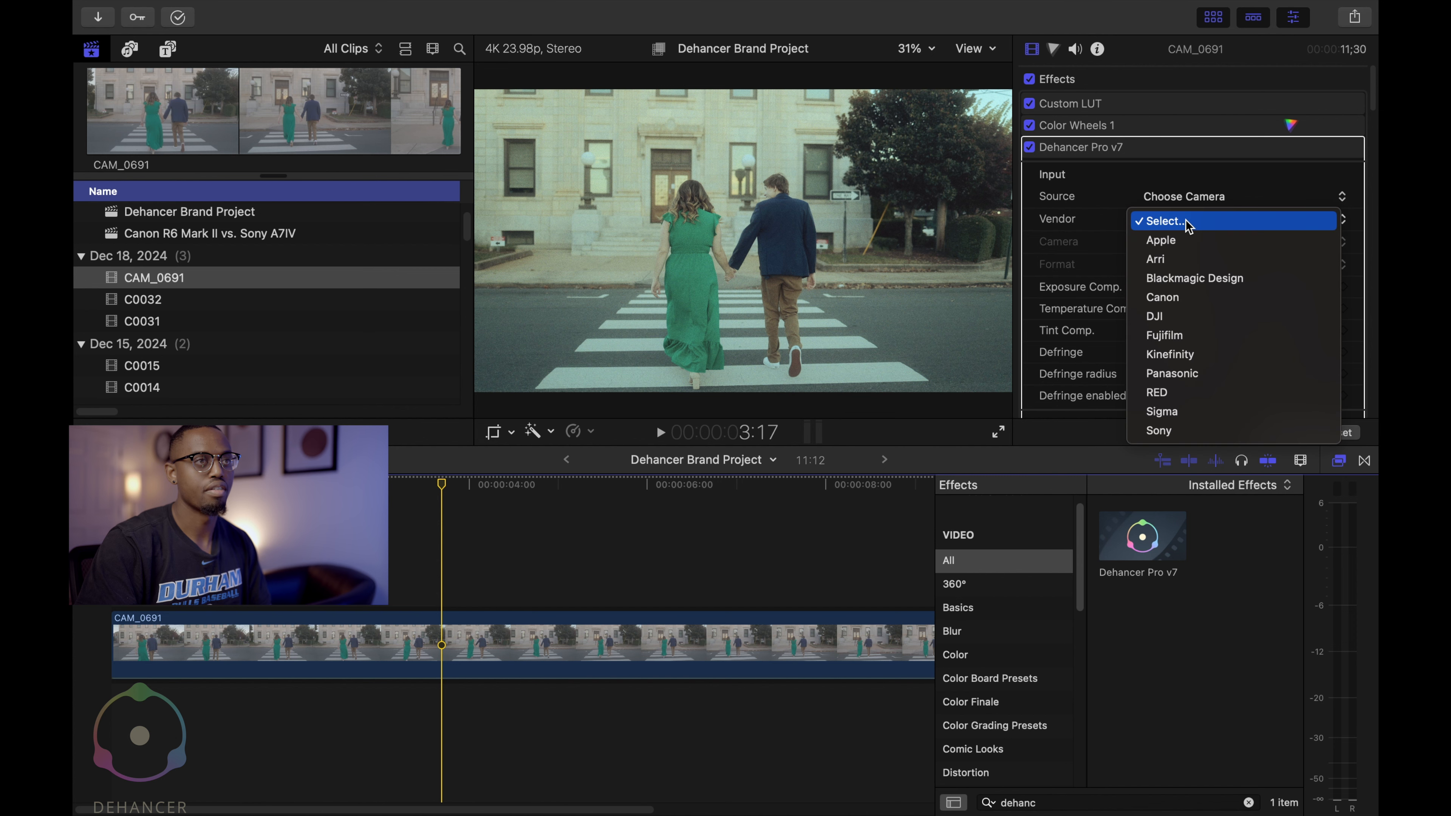
{"action": "left_click", "coordinate": [1198, 297]}
{"action": "left_click", "coordinate": [1169, 247]}
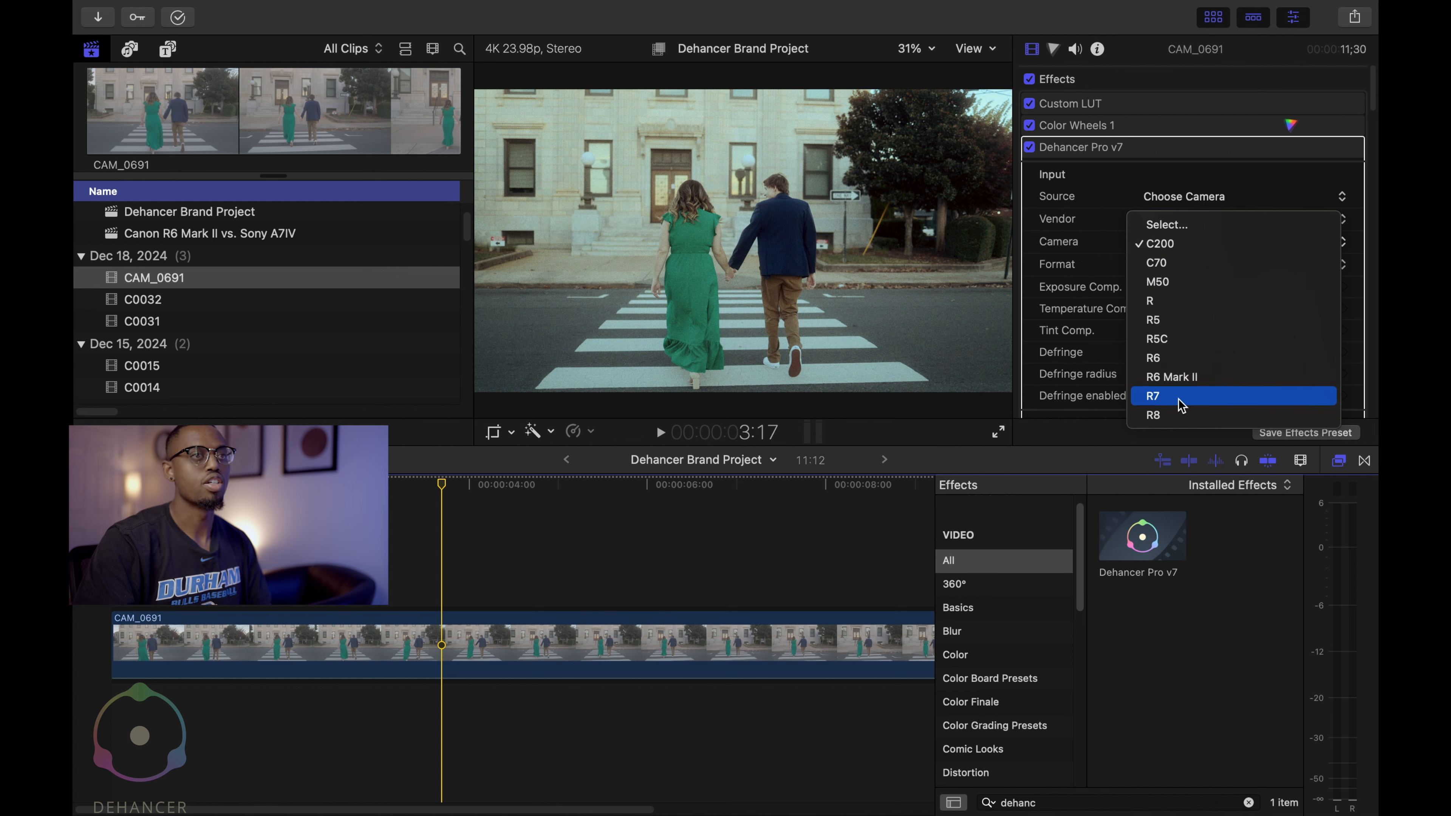
{"action": "left_click", "coordinate": [1184, 377]}
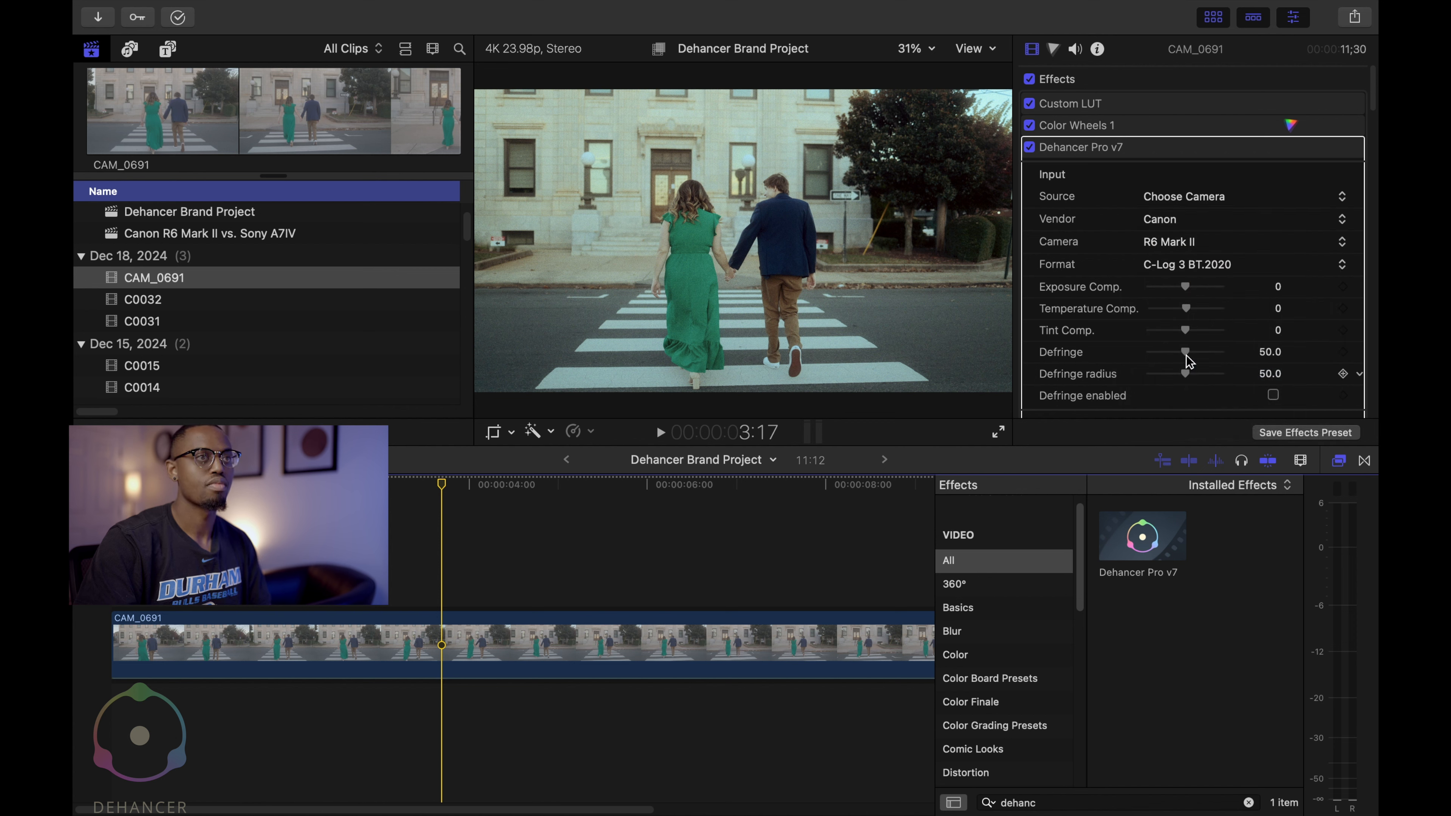
{"action": "left_click", "coordinate": [1215, 266]}
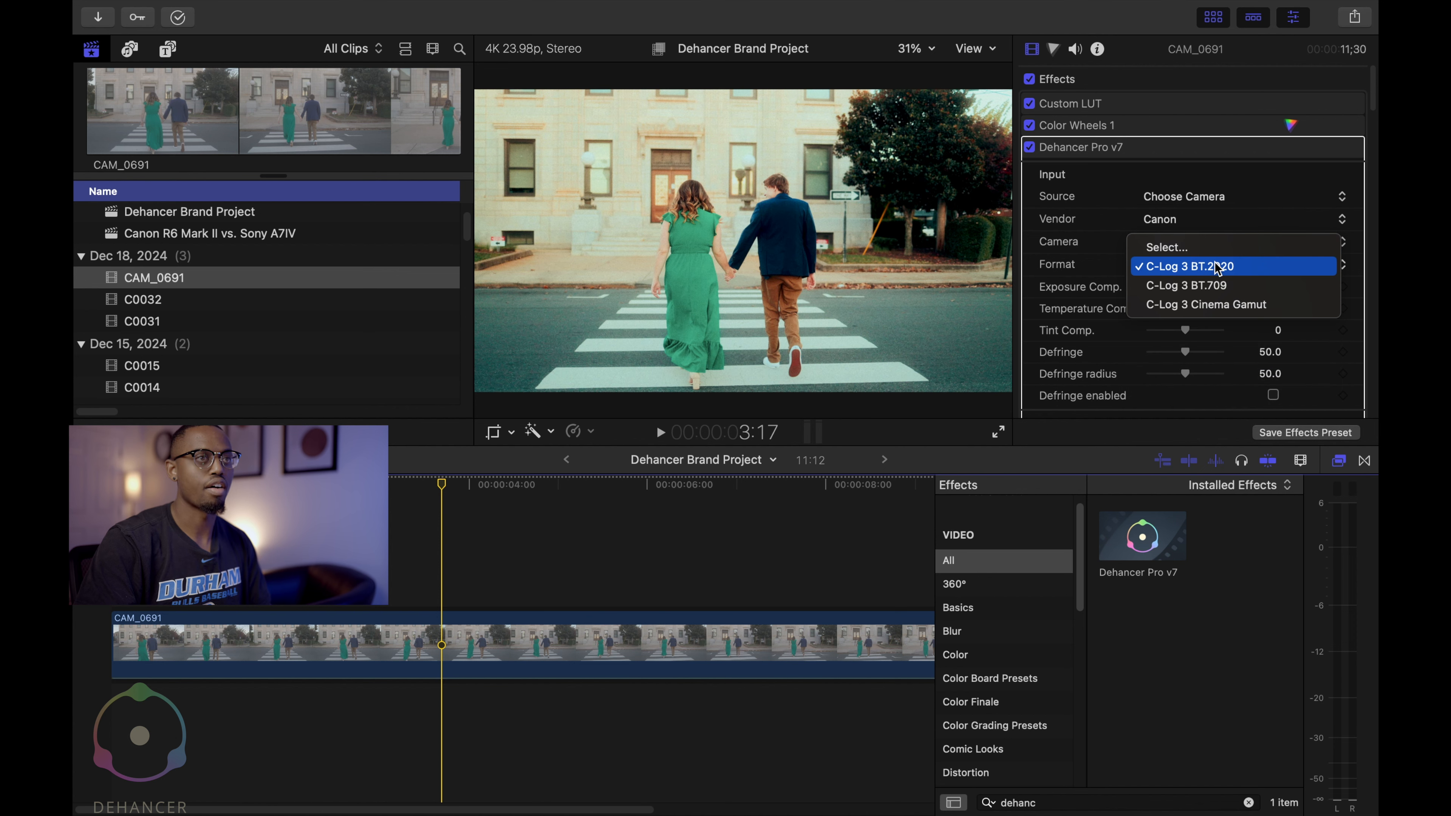
{"action": "left_click", "coordinate": [1218, 287]}
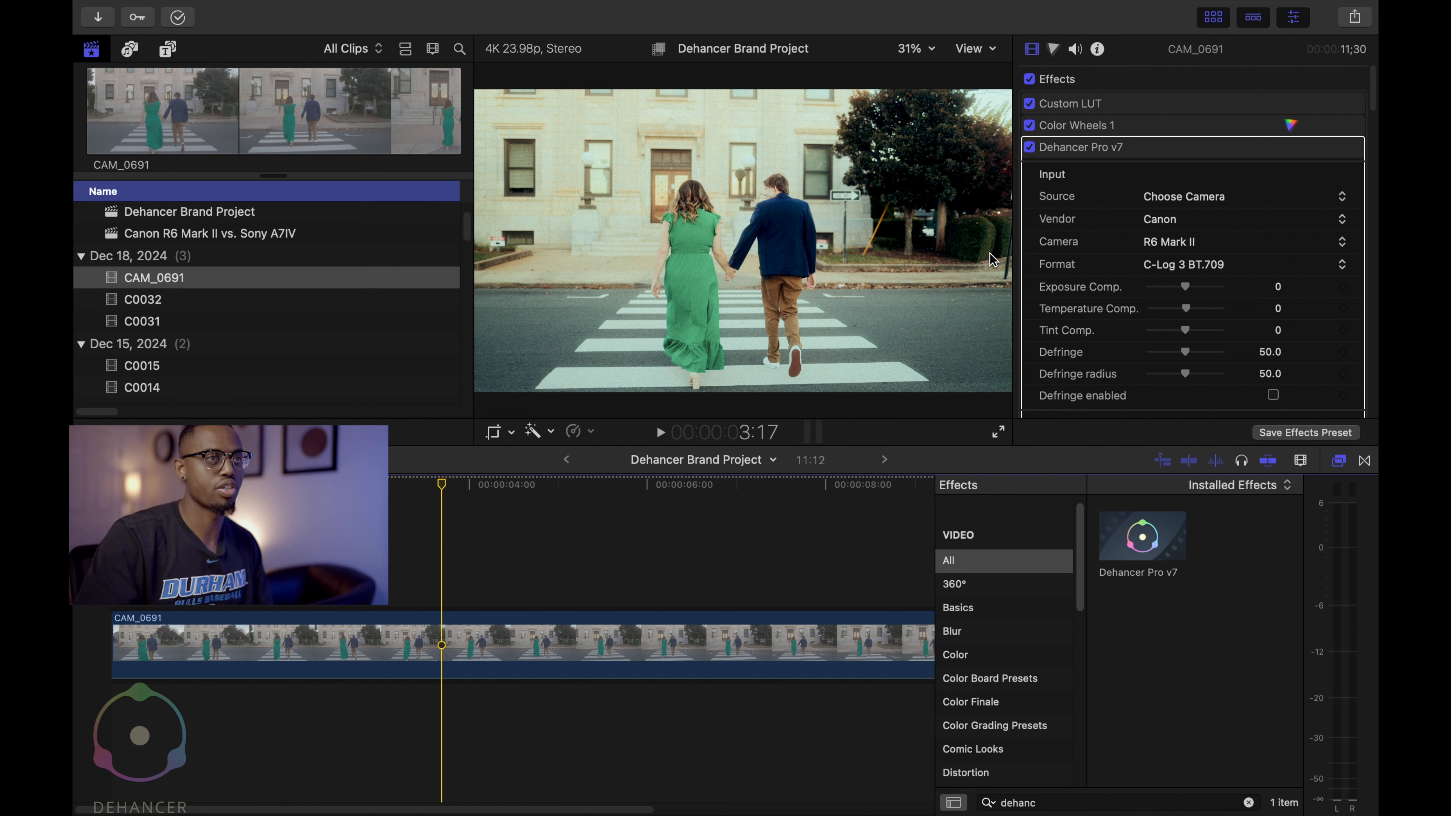
Step: Set Dehancer's Exposure Comp. to -0.85 and Temperature Comp. to 9.0, and collapse the Input settings
{"action": "scroll", "coordinate": [1244, 309], "scroll_direction": "down", "scroll_amount": 3}
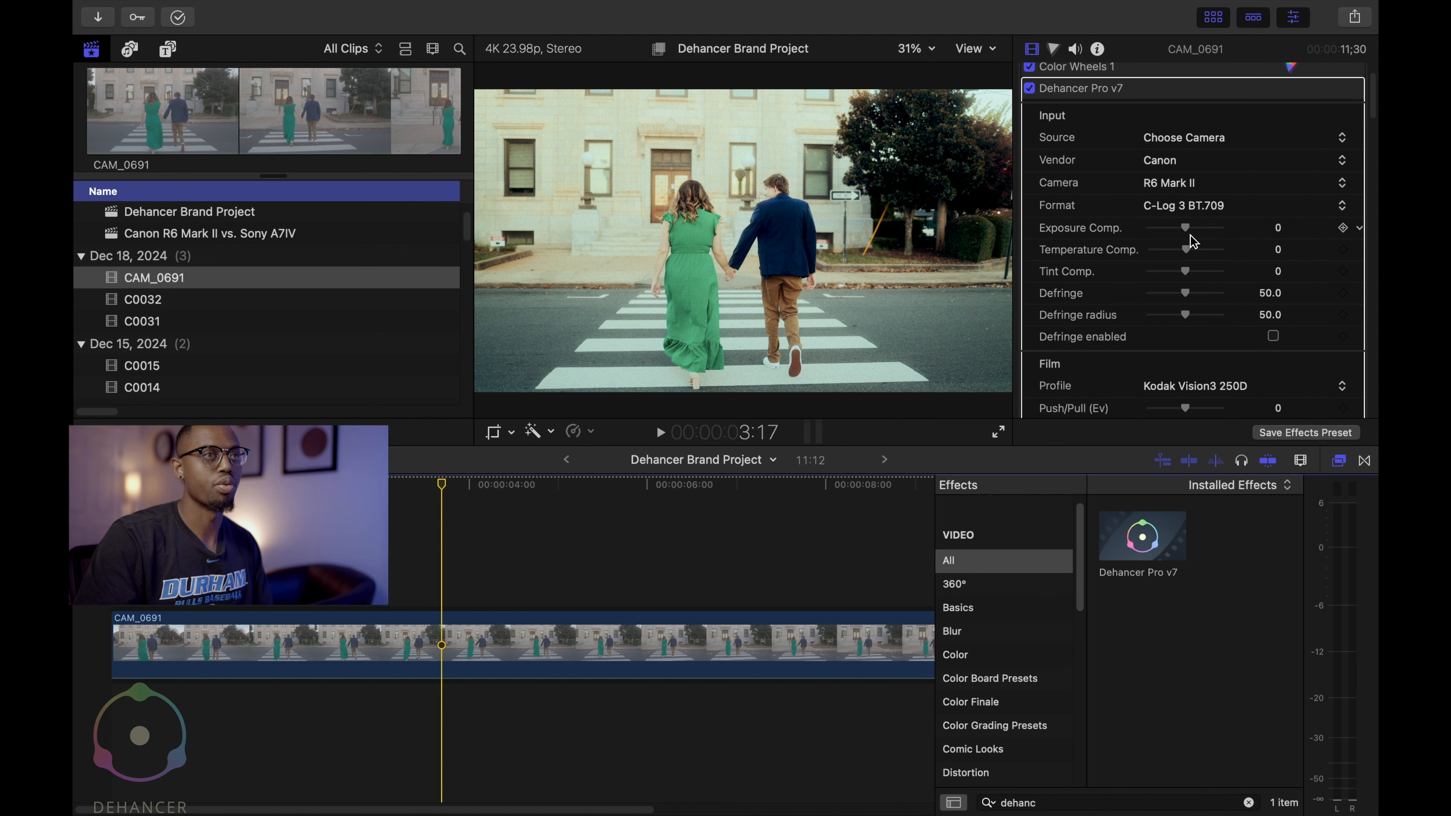
{"action": "left_click_drag", "start_coordinate": [1187, 229], "coordinate": [1184, 230]}
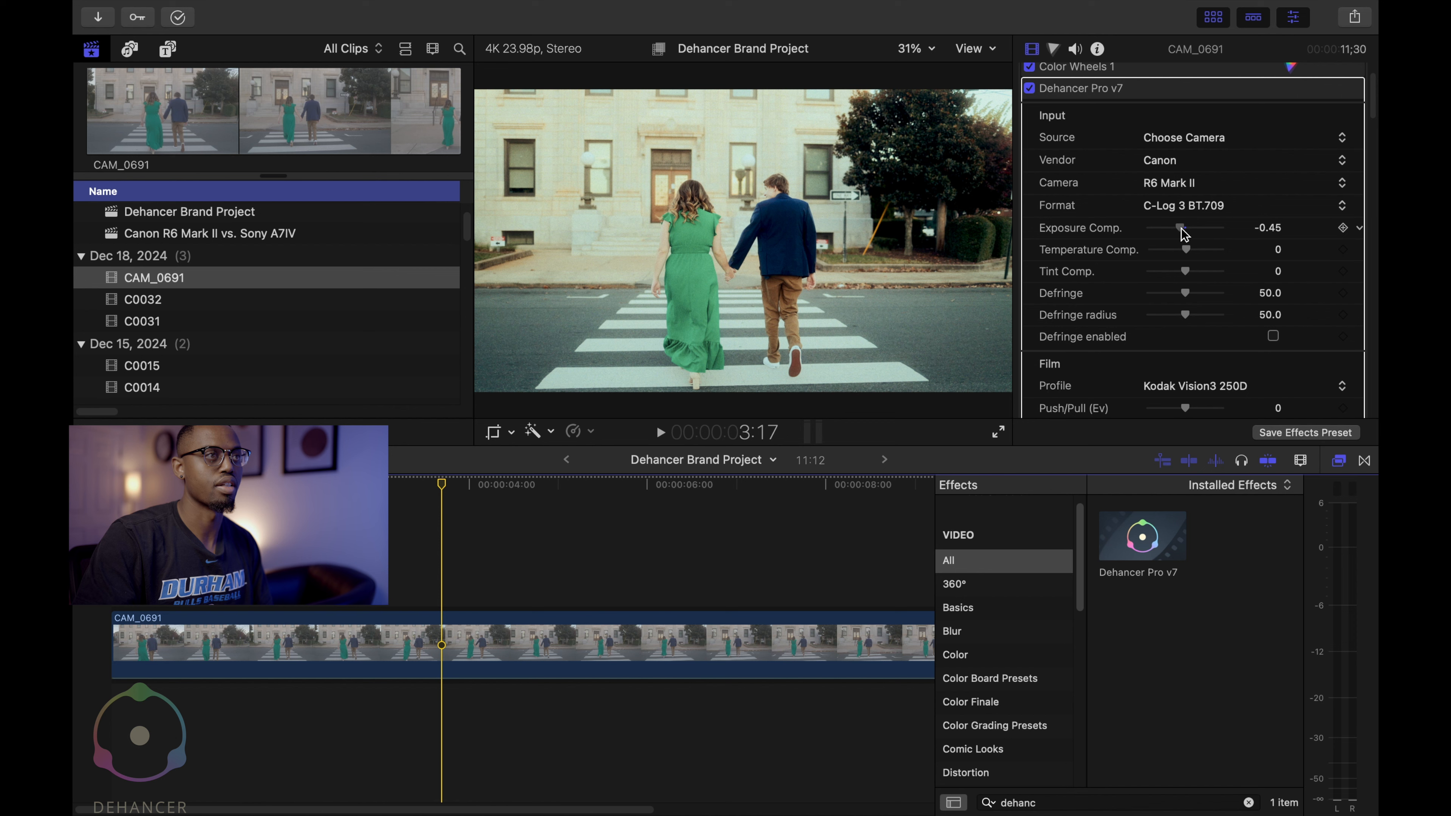
{"action": "mouse_move", "coordinate": [1181, 230]}
{"action": "left_mouse_down"}
{"action": "mouse_move", "coordinate": [1133, 226]}
{"action": "mouse_move", "coordinate": [1180, 237]}
{"action": "left_mouse_up"}
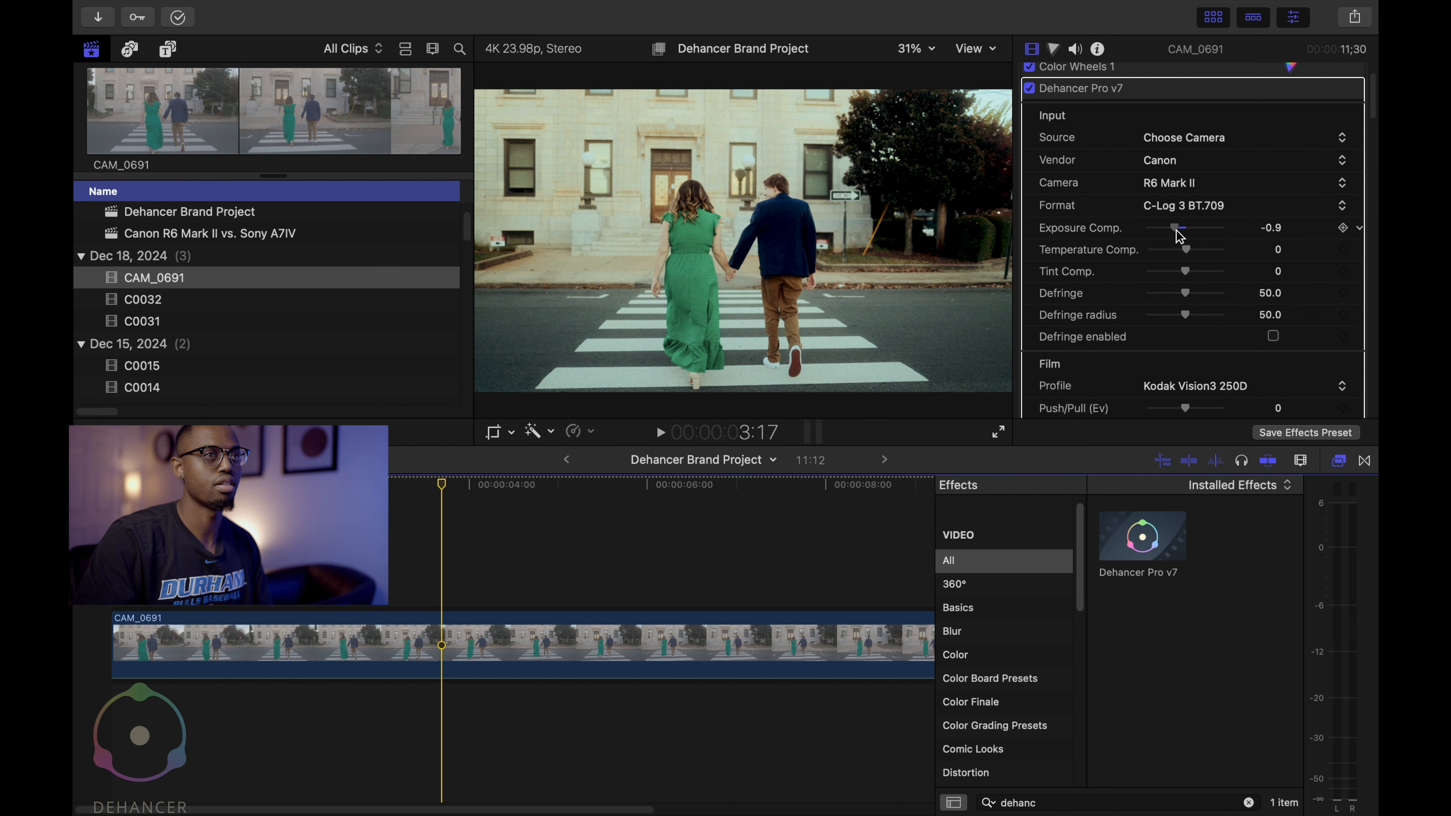
{"action": "left_click_drag", "start_coordinate": [1178, 237], "coordinate": [1180, 237]}
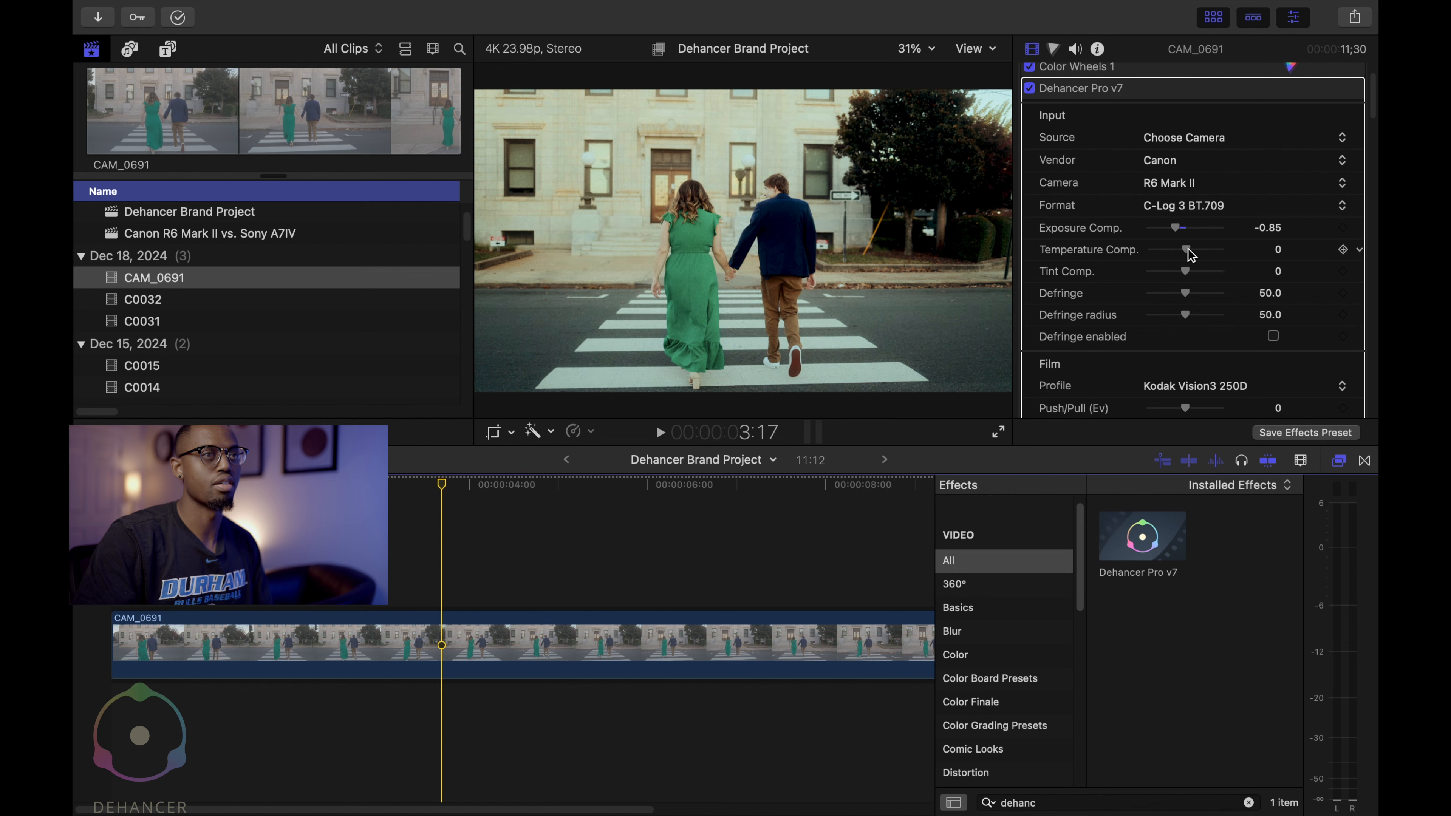
{"action": "mouse_move", "coordinate": [1186, 250]}
{"action": "left_mouse_down"}
{"action": "mouse_move", "coordinate": [1220, 249]}
{"action": "mouse_move", "coordinate": [1141, 255]}
{"action": "mouse_move", "coordinate": [1190, 262]}
{"action": "left_mouse_up"}
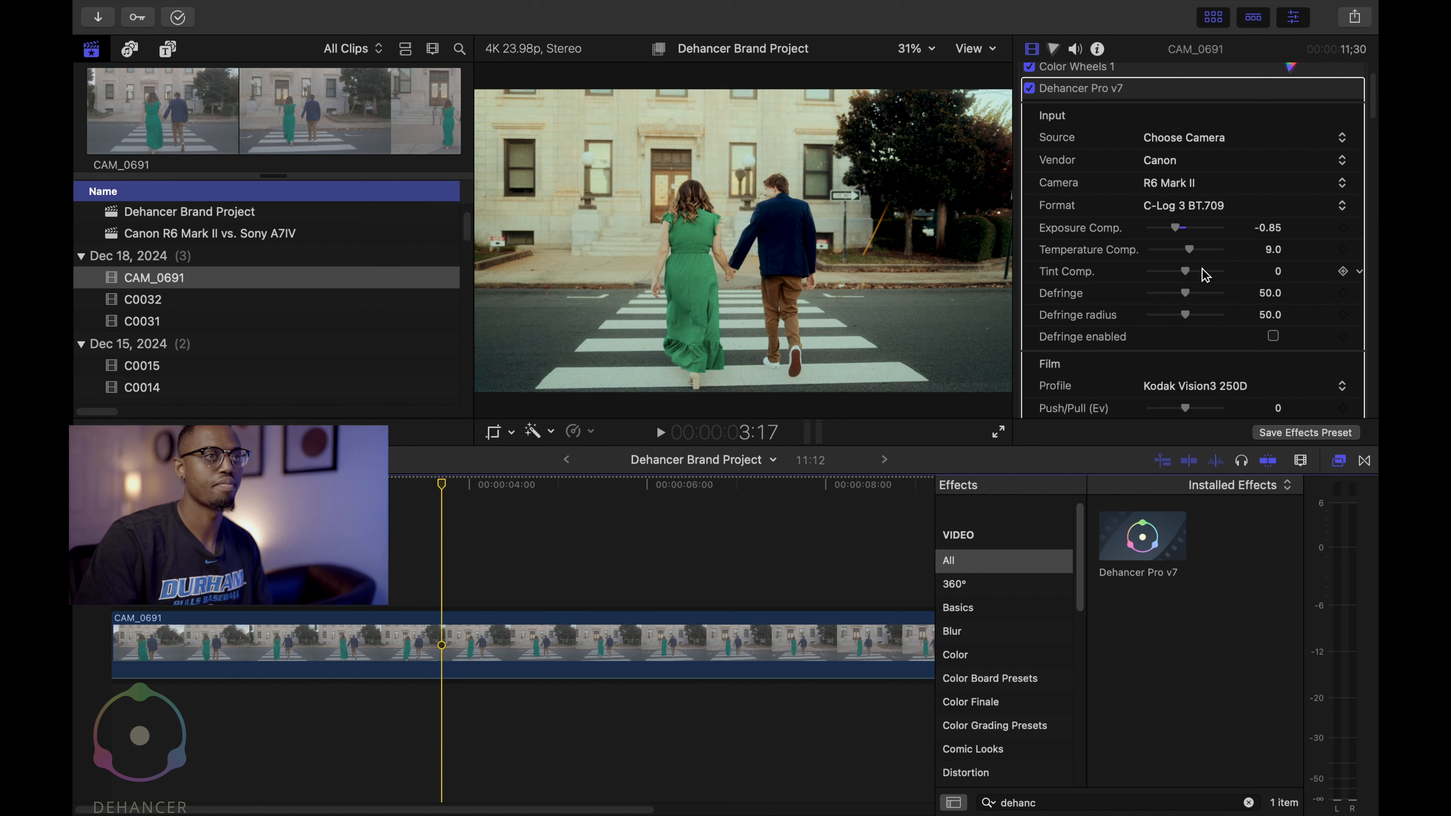
{"action": "scroll", "coordinate": [1203, 273], "scroll_direction": "down", "scroll_amount": 2}
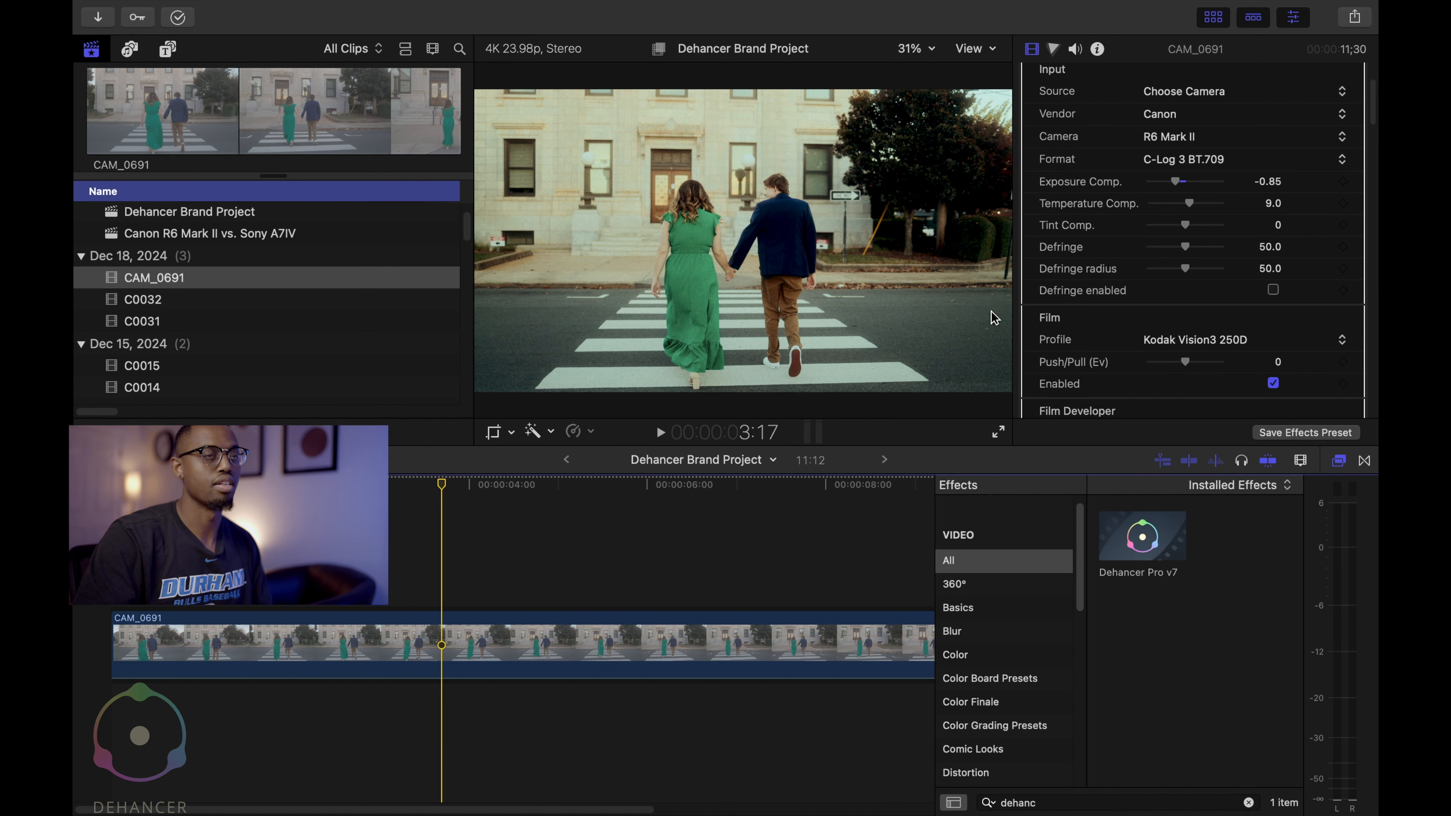
{"action": "scroll", "coordinate": [1228, 274], "scroll_direction": "down", "scroll_amount": 2}
{"action": "scroll", "coordinate": [1234, 274], "scroll_direction": "up", "scroll_amount": 5}
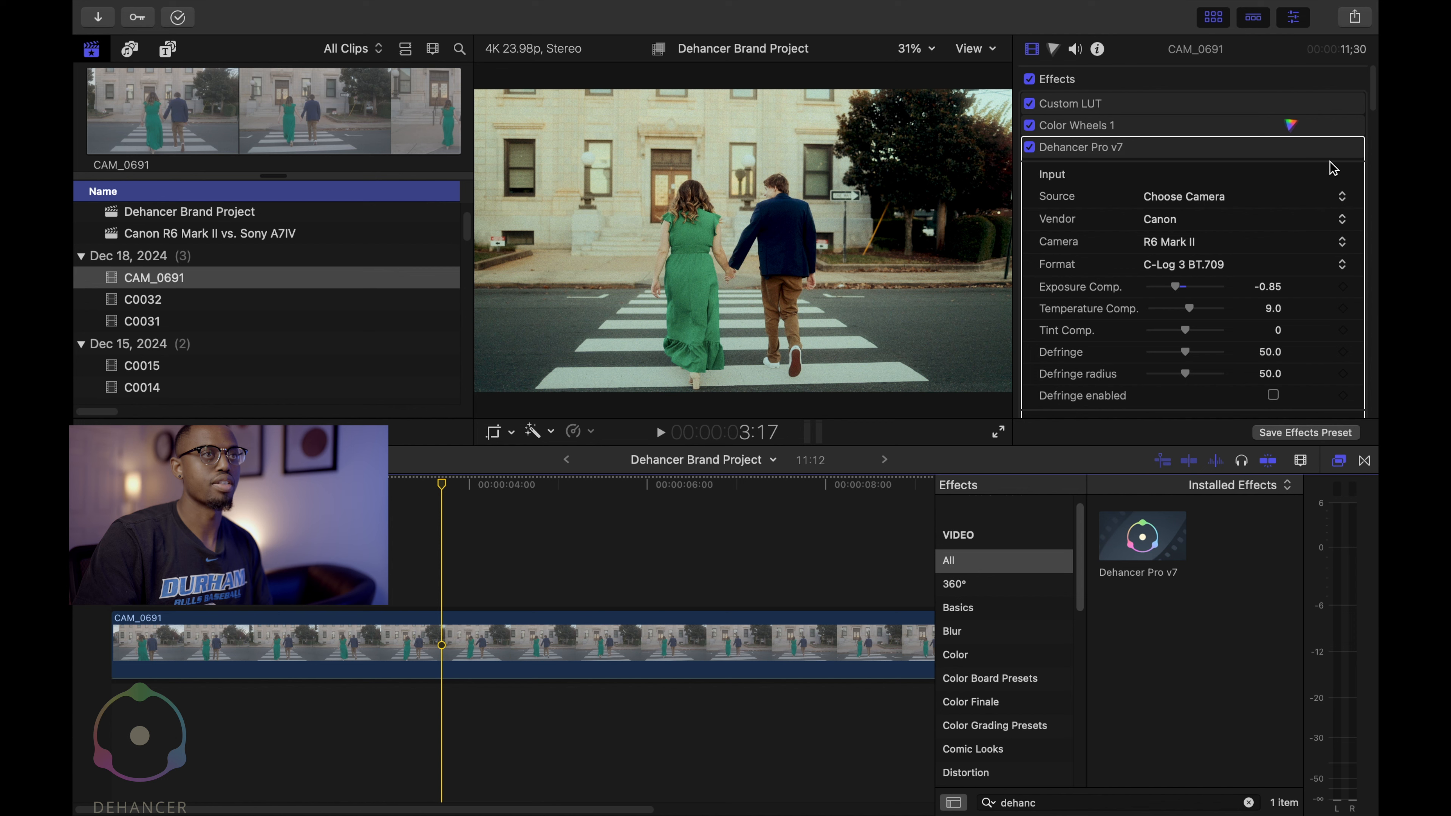
{"action": "left_click", "coordinate": [1328, 173]}
Step: Browse the Dehancer film profiles and try Fujicolor C200 on the clip
{"action": "scroll", "coordinate": [1262, 206], "scroll_direction": "down", "scroll_amount": 1}
{"action": "scroll", "coordinate": [1259, 209], "scroll_direction": "down", "scroll_amount": 1}
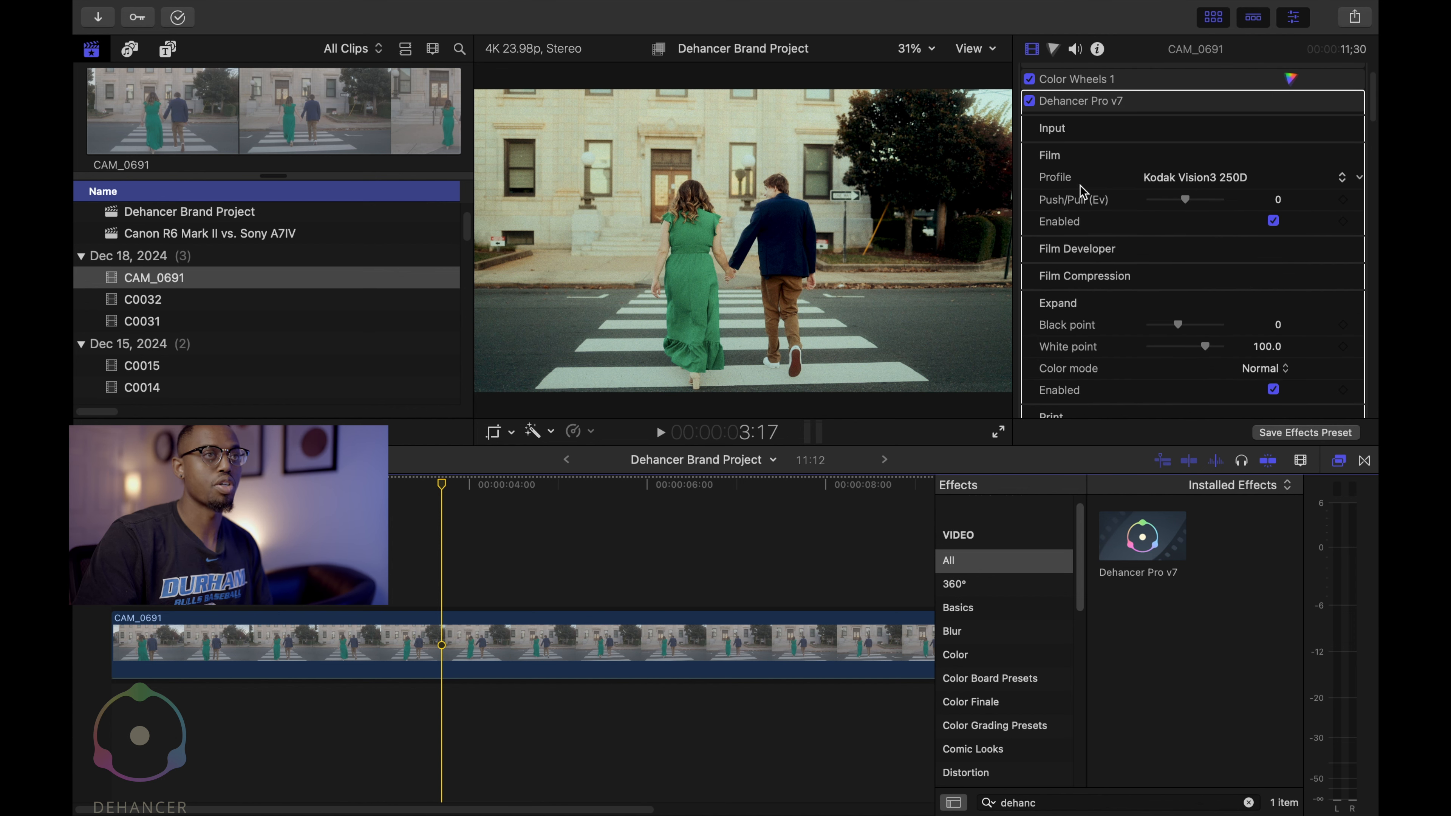
{"action": "left_click", "coordinate": [1247, 182]}
{"action": "scroll", "coordinate": [1246, 178], "scroll_direction": "up", "scroll_amount": 10}
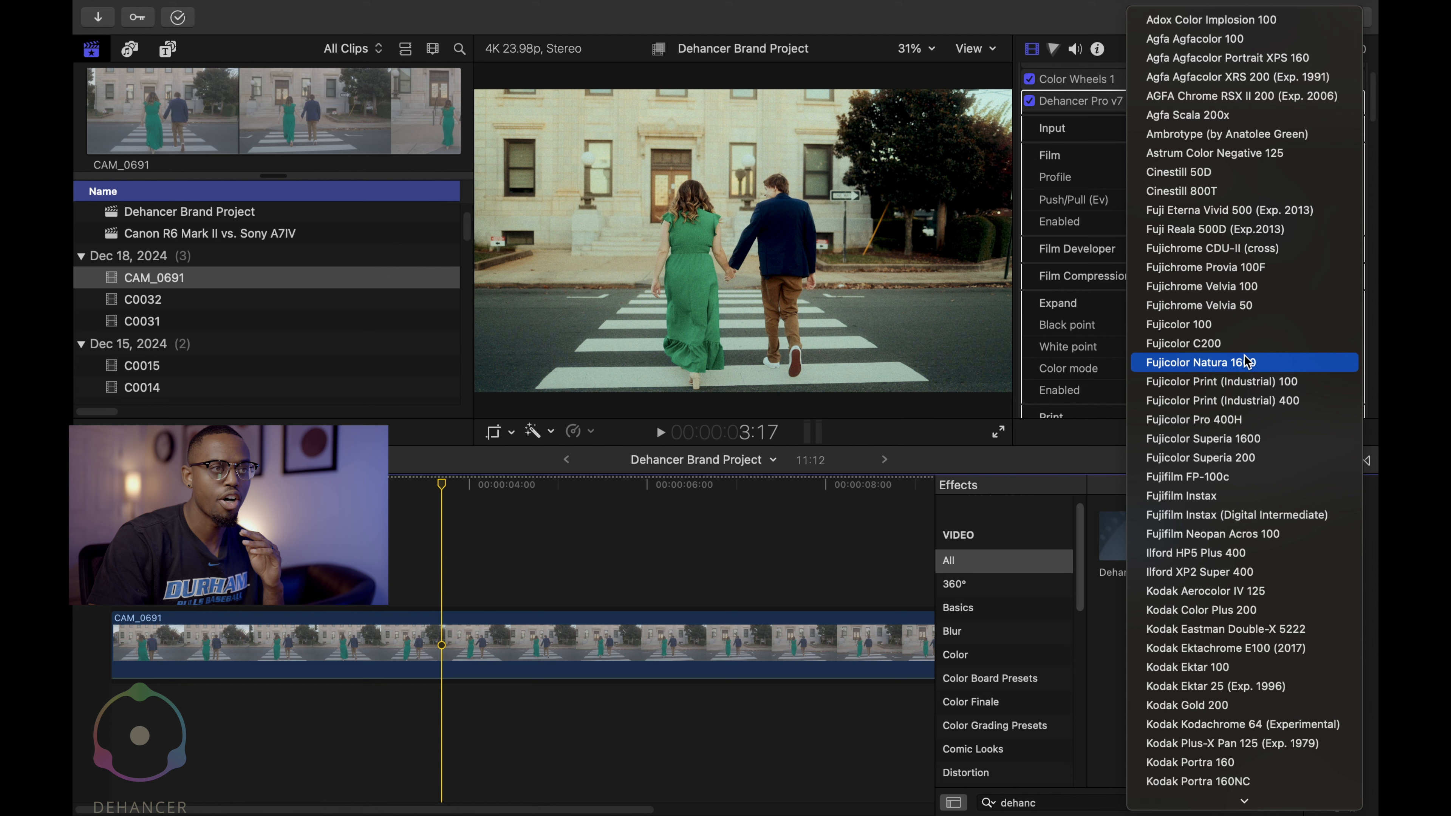
{"action": "scroll", "coordinate": [1246, 371], "scroll_direction": "down", "scroll_amount": 7}
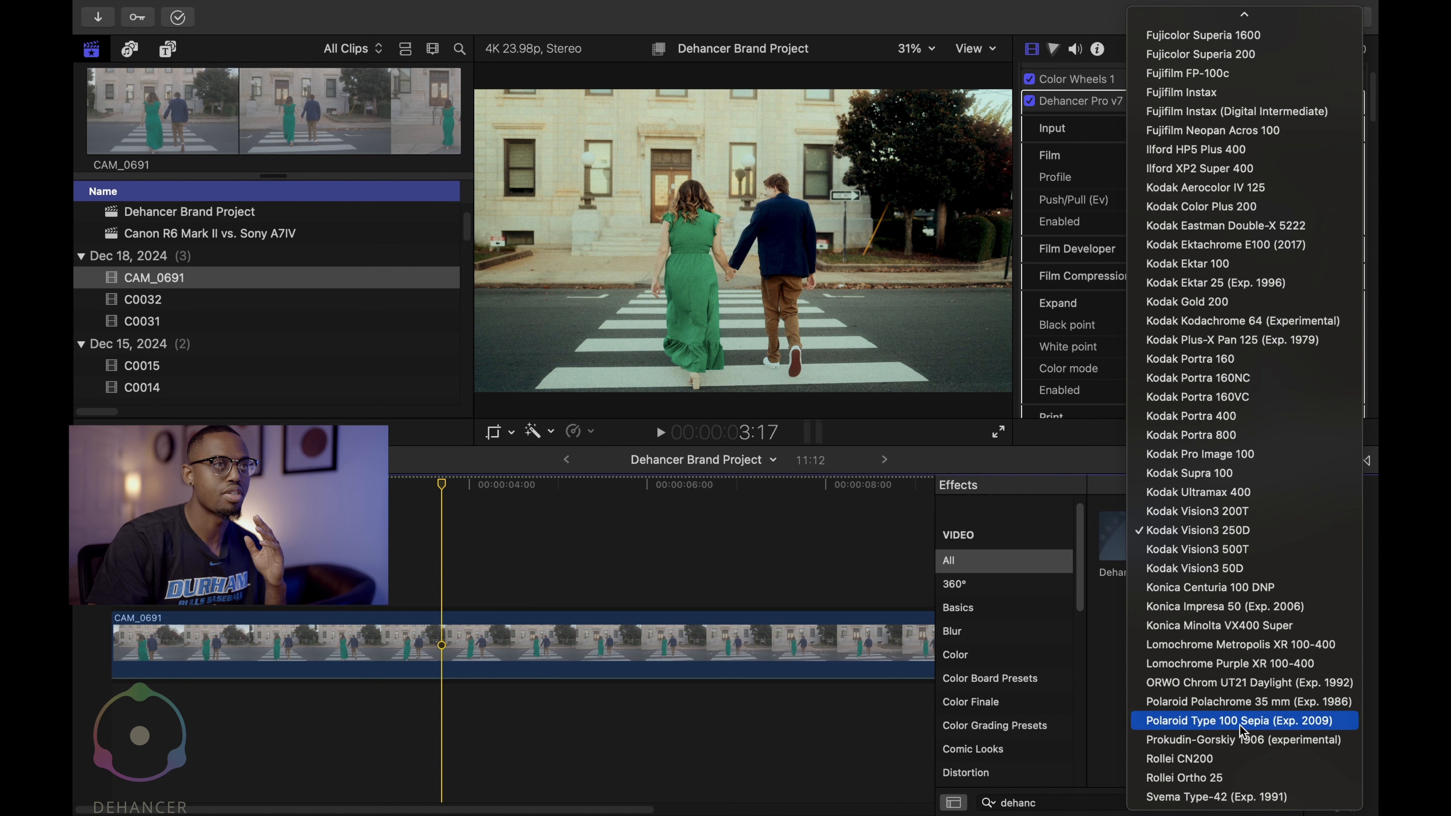
{"action": "scroll", "coordinate": [1242, 726], "scroll_direction": "up", "scroll_amount": 7}
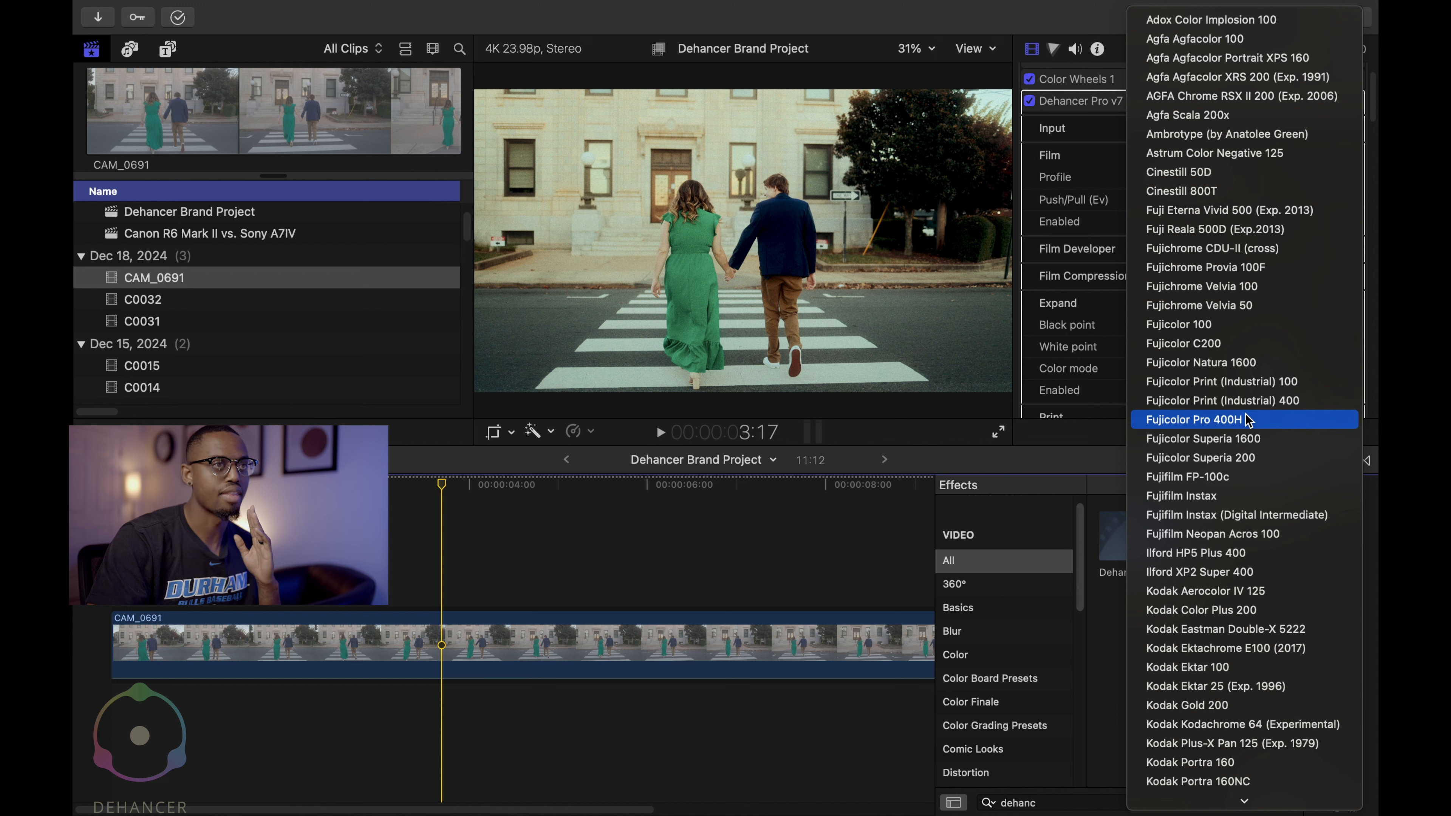
{"action": "left_click", "coordinate": [1247, 343]}
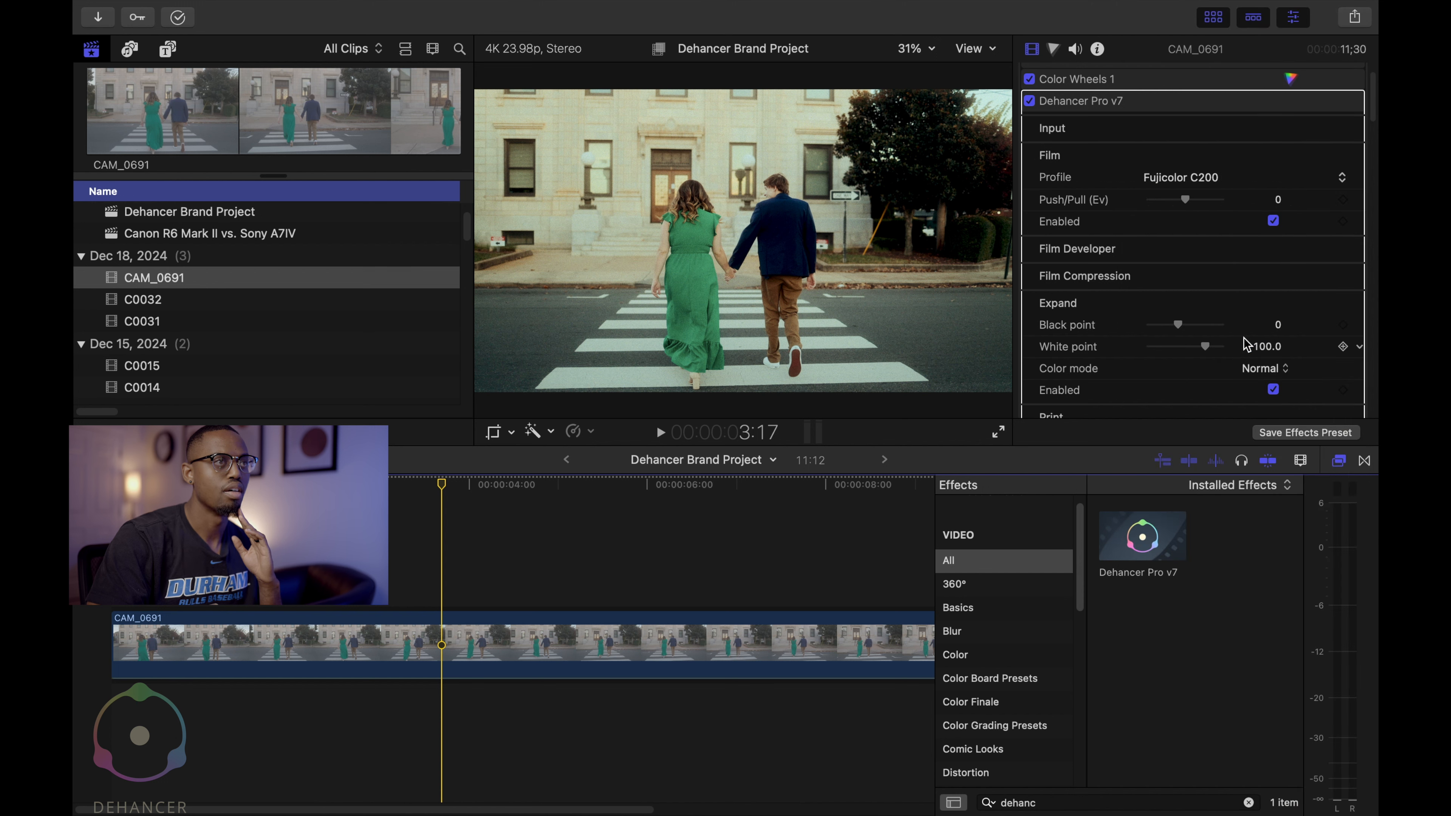
Step: Set the Dehancer film profile to Fujifilm Instax and collapse the Film settings
{"action": "left_click", "coordinate": [1205, 176]}
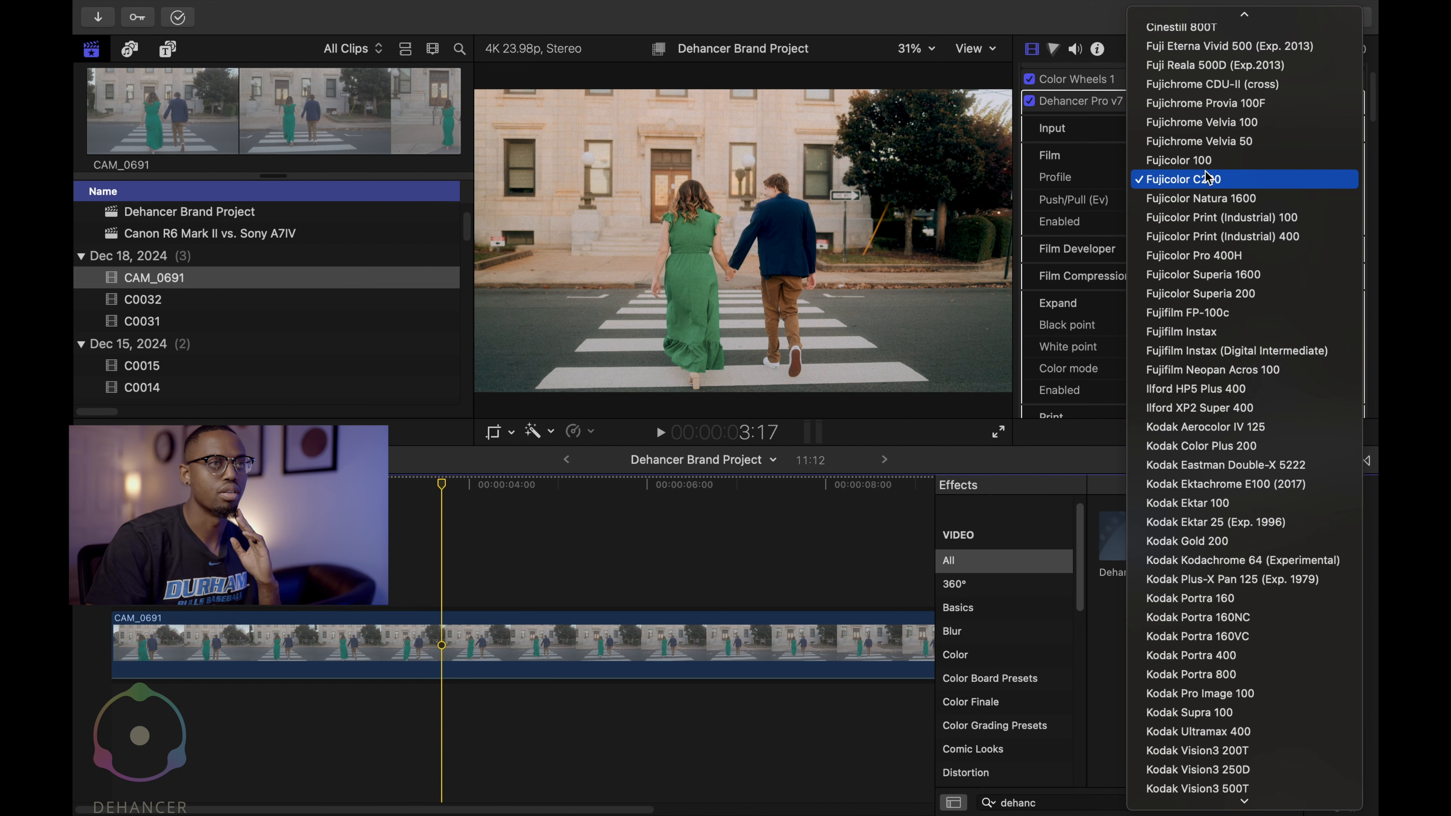
{"action": "scroll", "coordinate": [1252, 388], "scroll_direction": "up", "scroll_amount": 3}
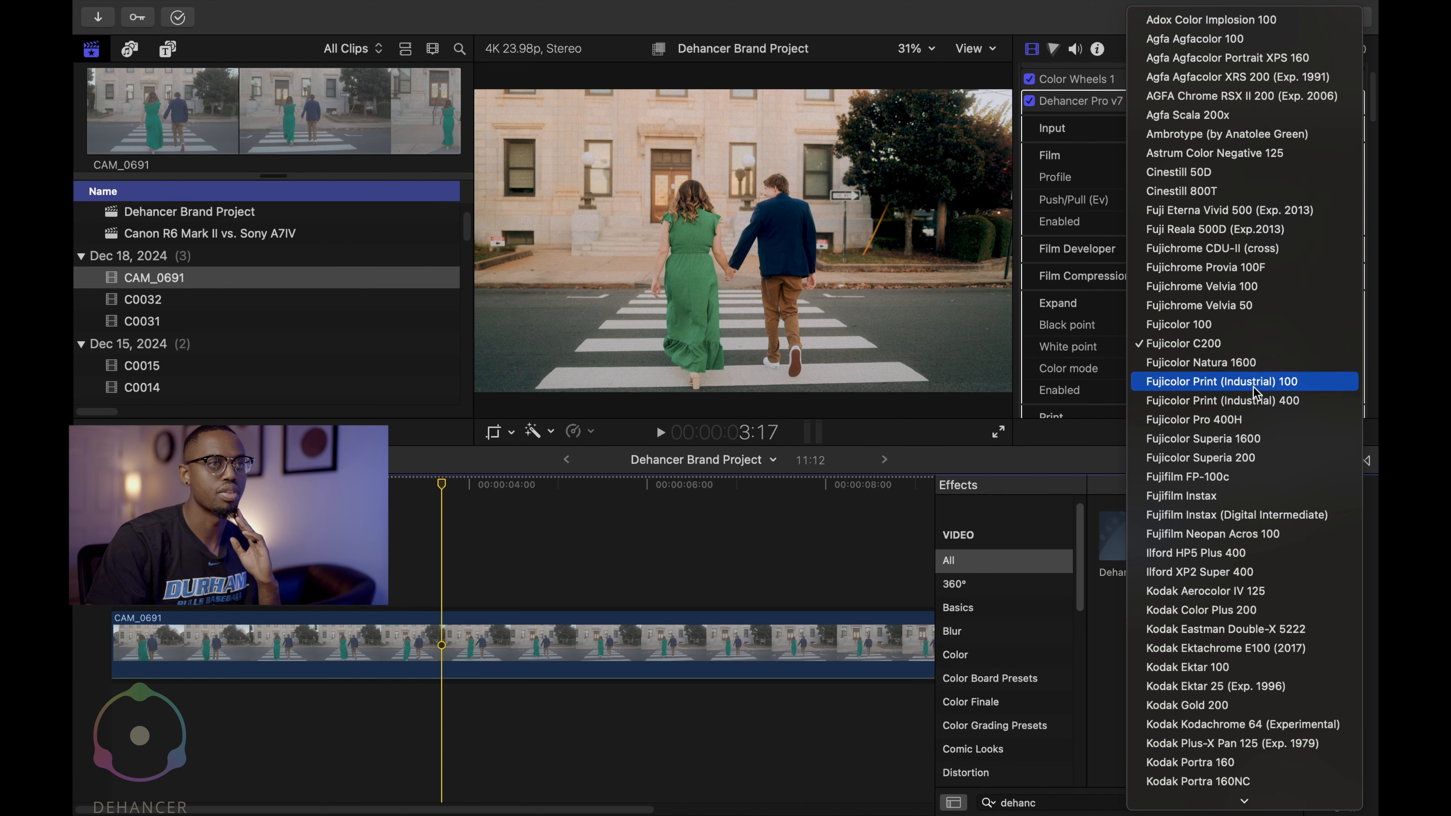
{"action": "left_click", "coordinate": [1247, 495]}
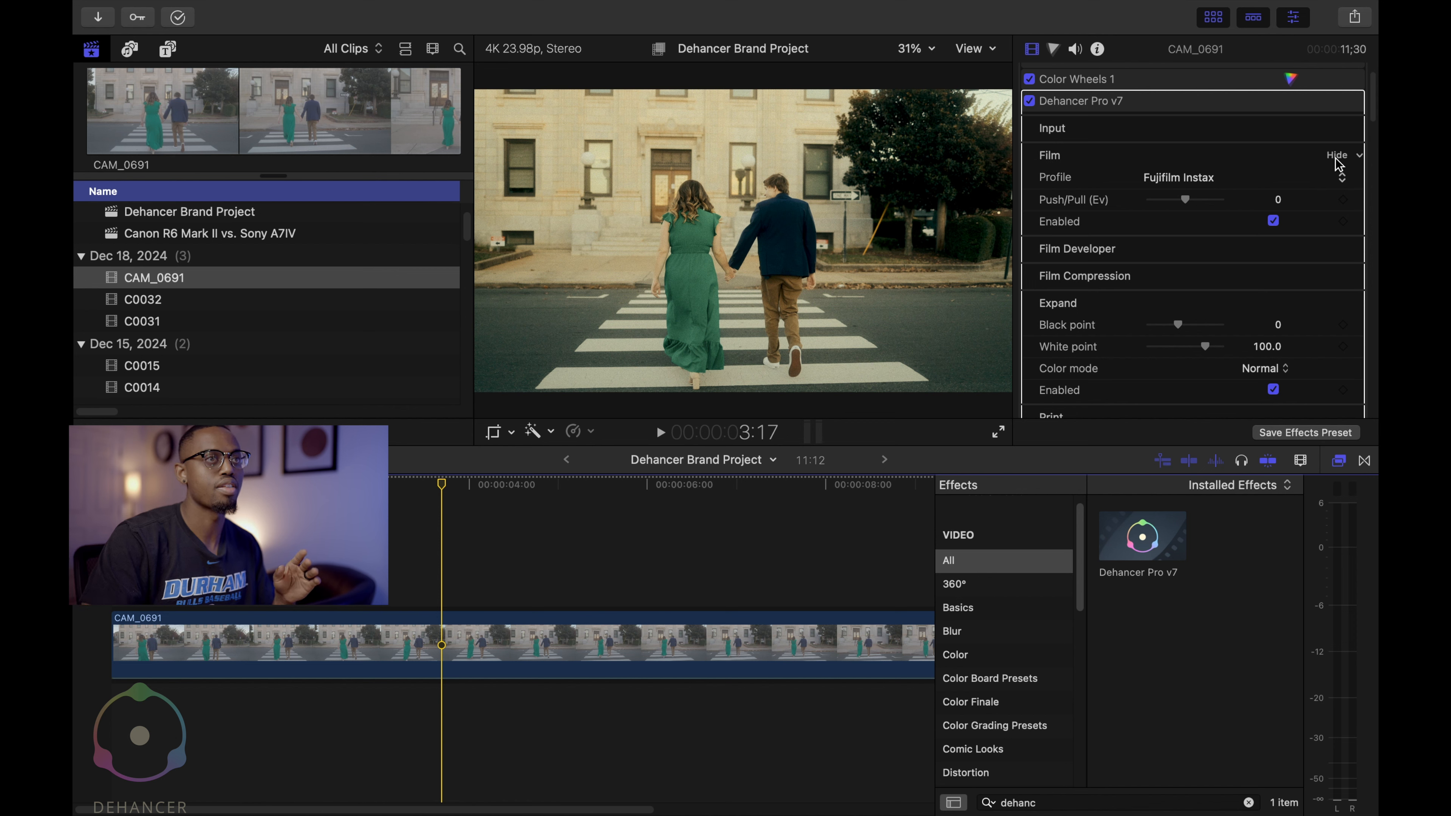
{"action": "left_click", "coordinate": [1337, 157]}
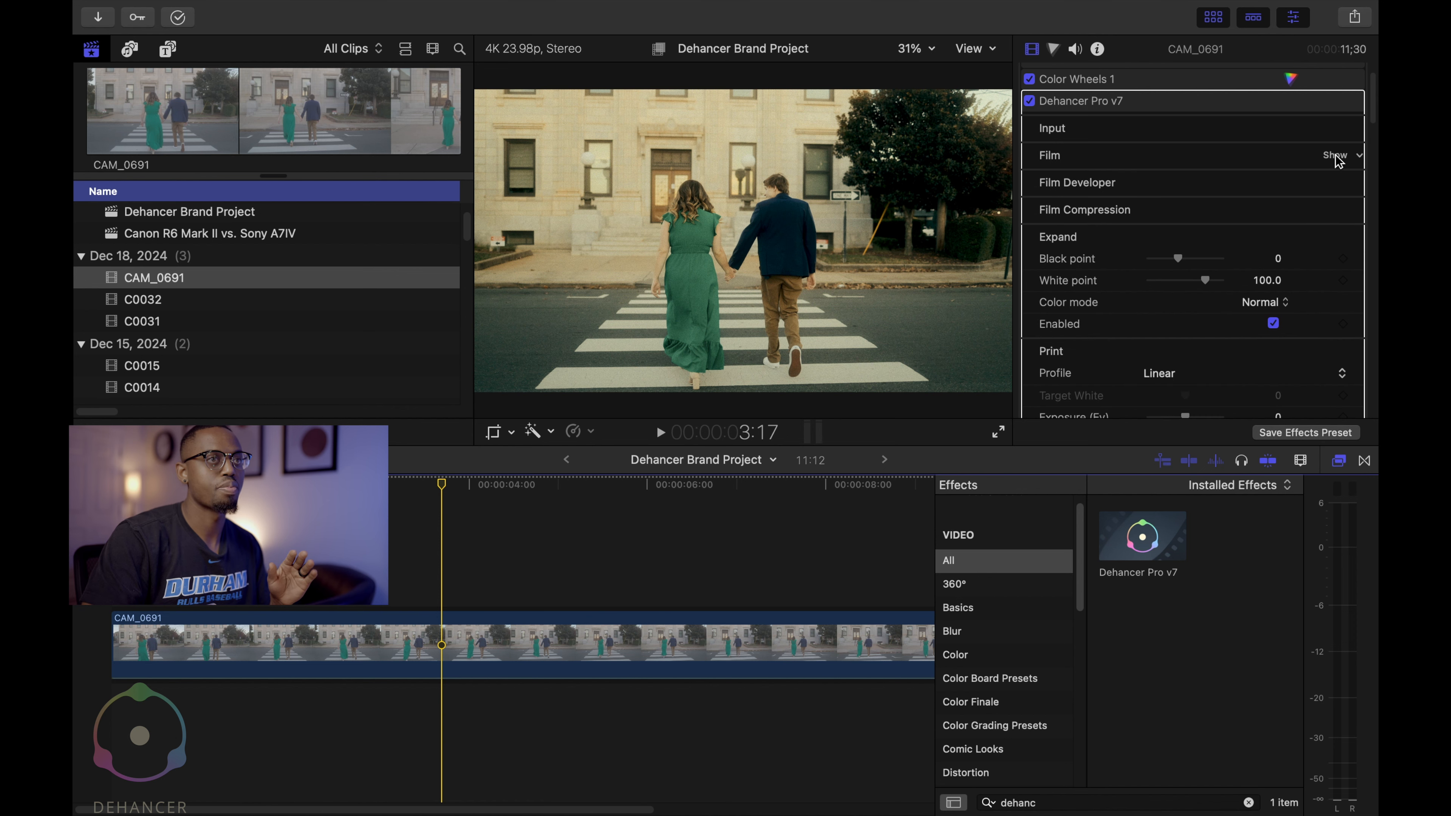
Step: Enable Film Developer with a Color Boost of 4.0 and collapse its settings
{"action": "left_click", "coordinate": [1336, 183]}
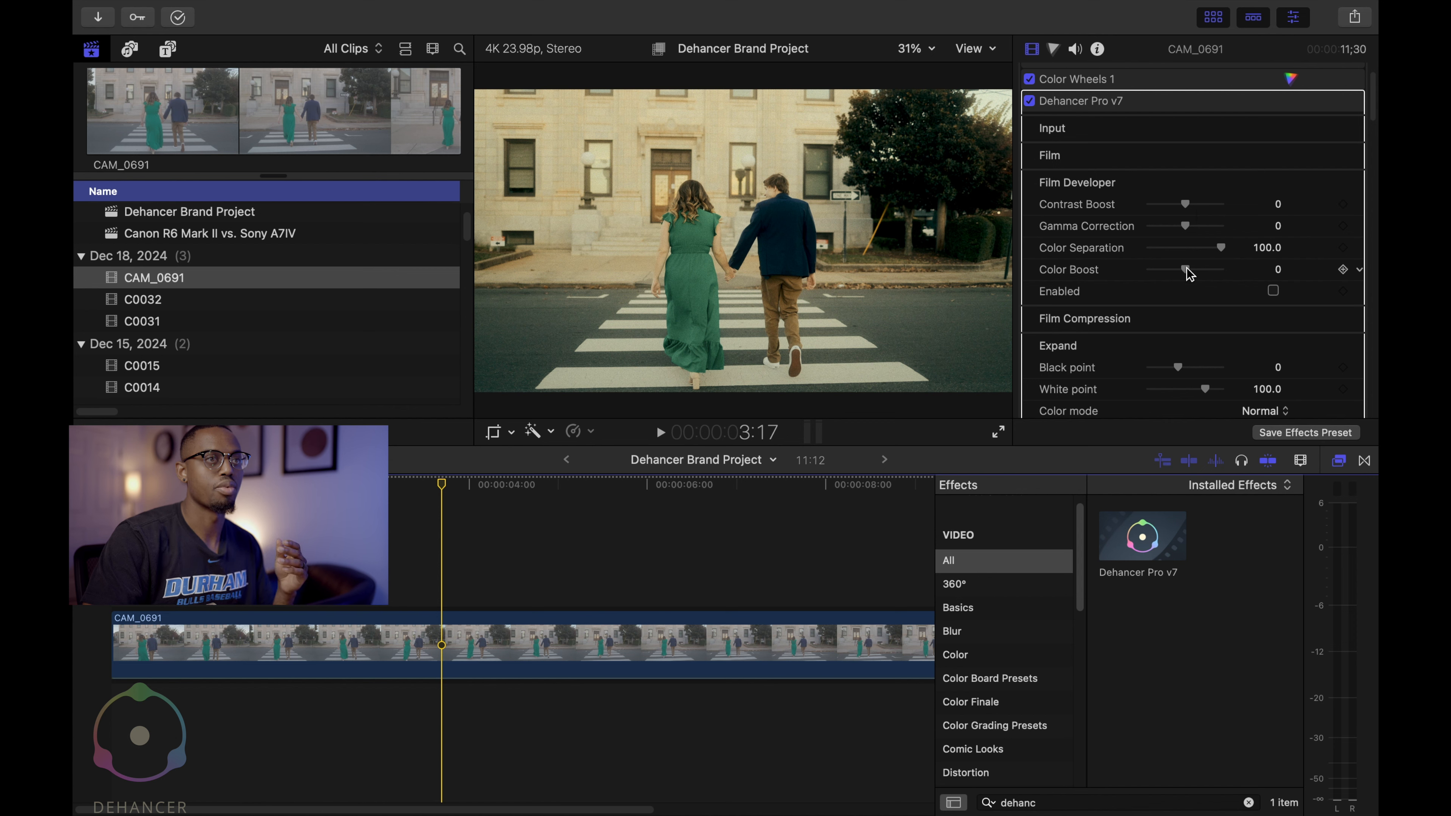
{"action": "left_click", "coordinate": [1274, 290]}
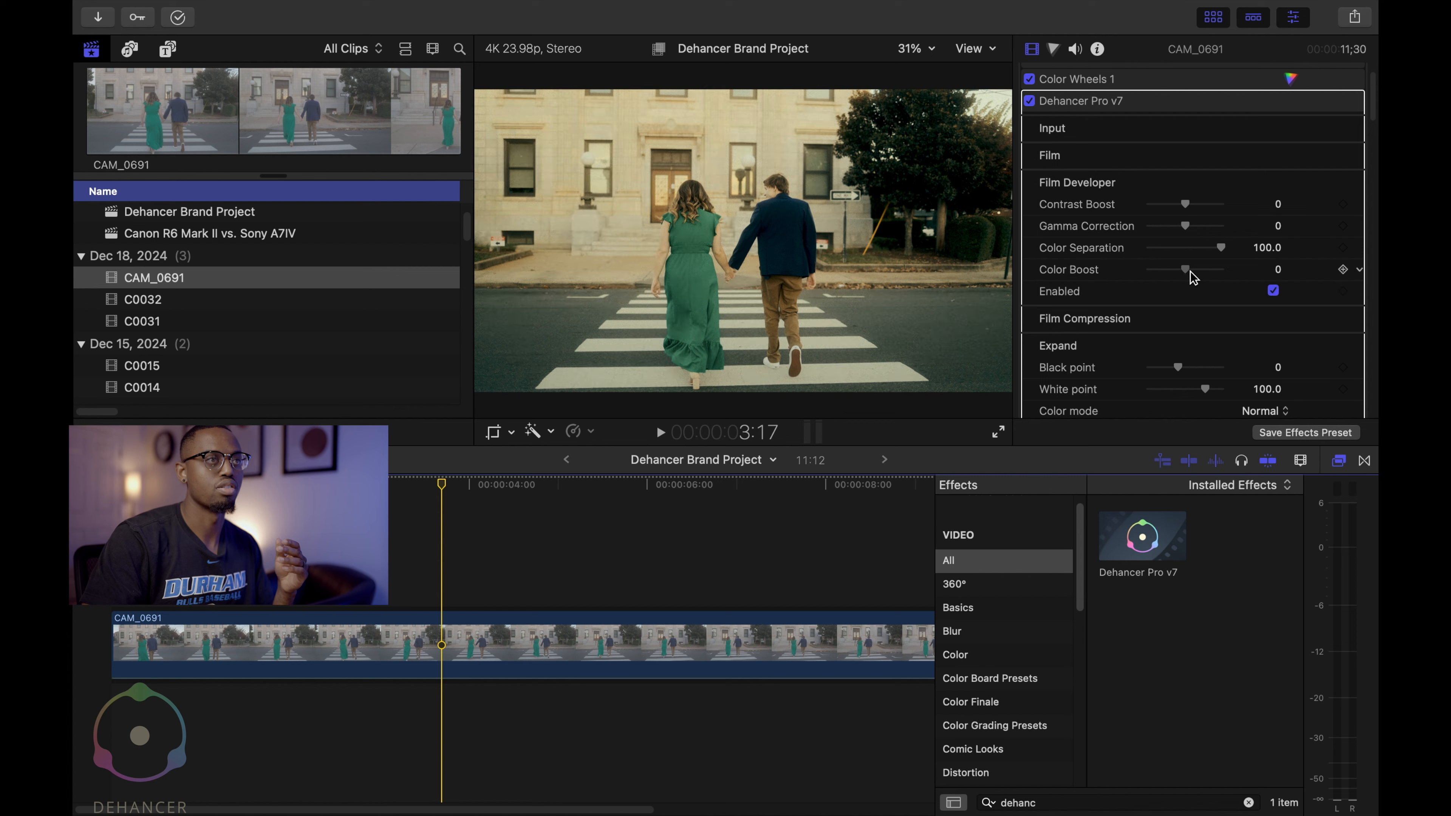
{"action": "left_click_drag", "start_coordinate": [1189, 271], "coordinate": [1192, 272]}
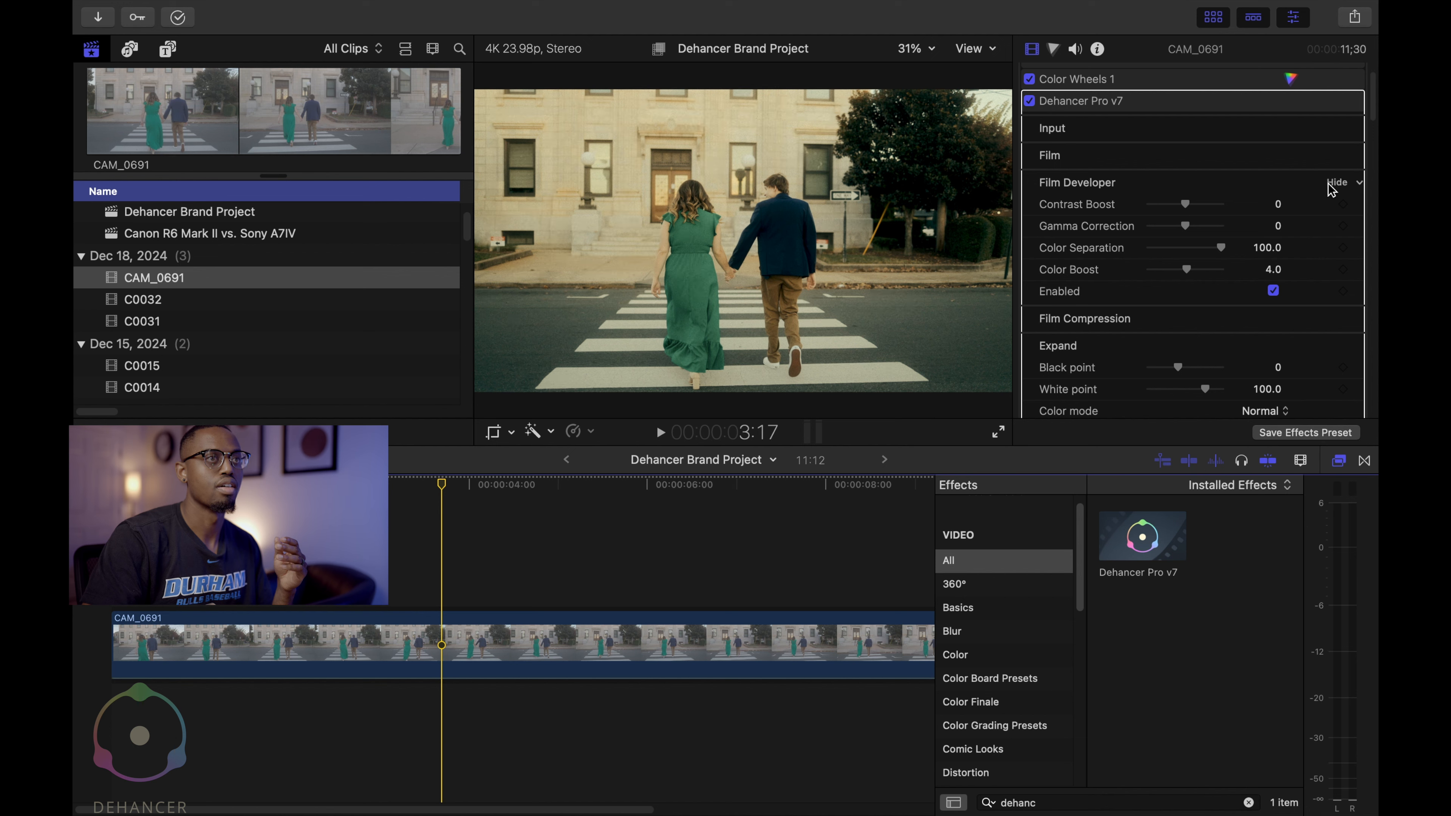
{"action": "left_click", "coordinate": [1333, 183]}
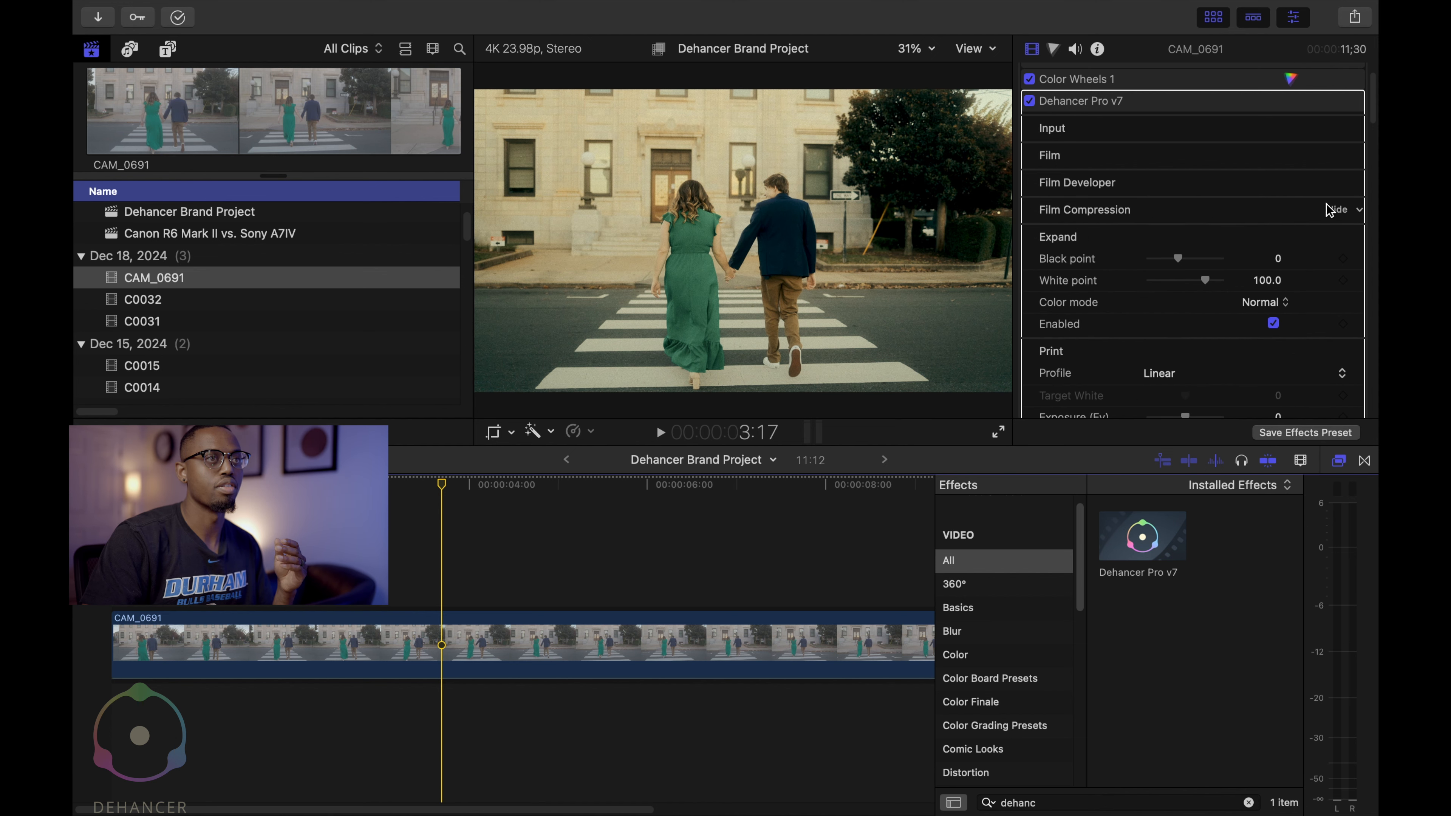
Step: View and collapse the Film Compression settings, and disable and collapse the Expand section
{"action": "left_click", "coordinate": [1329, 210]}
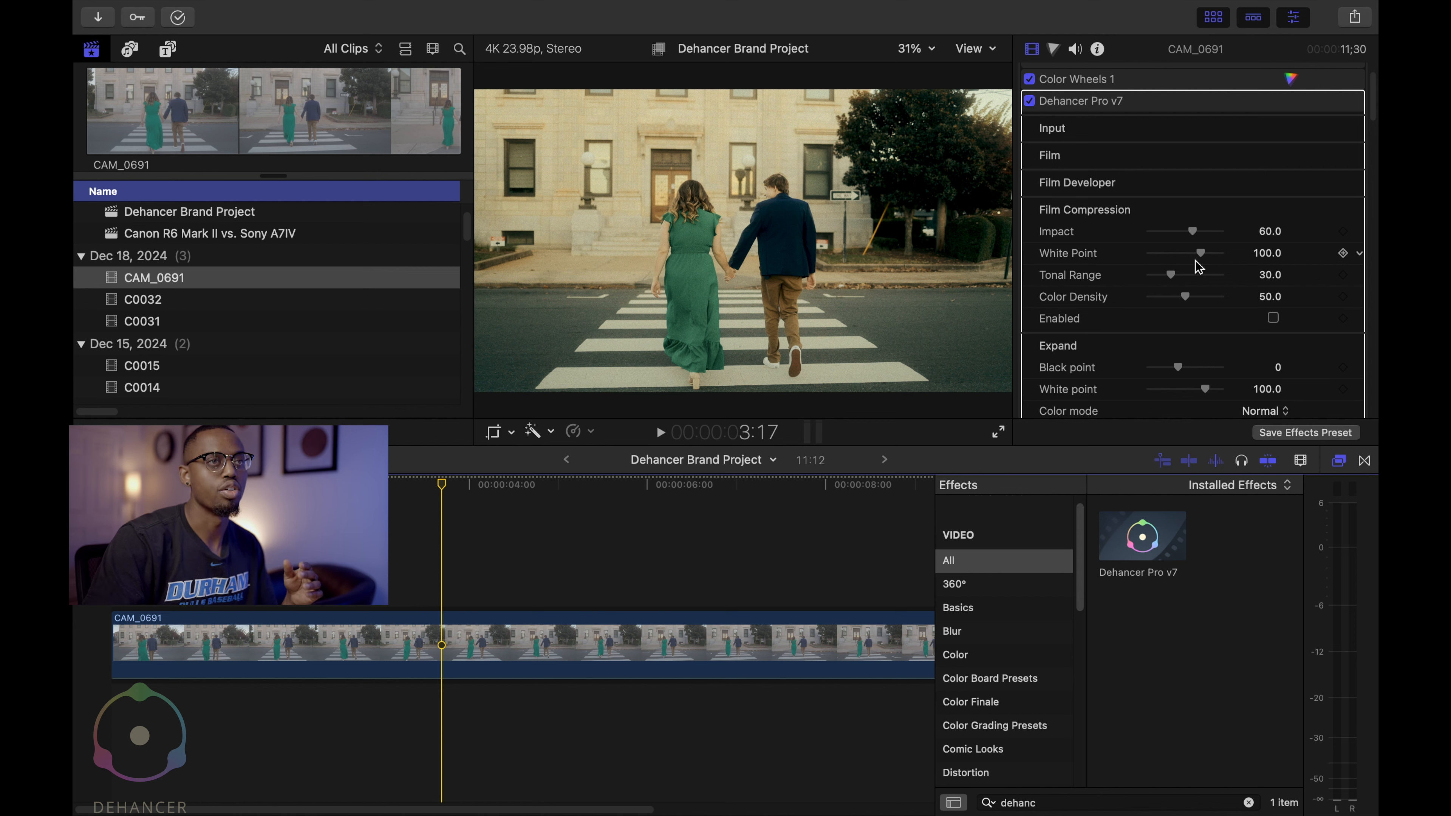
{"action": "left_click", "coordinate": [1332, 213]}
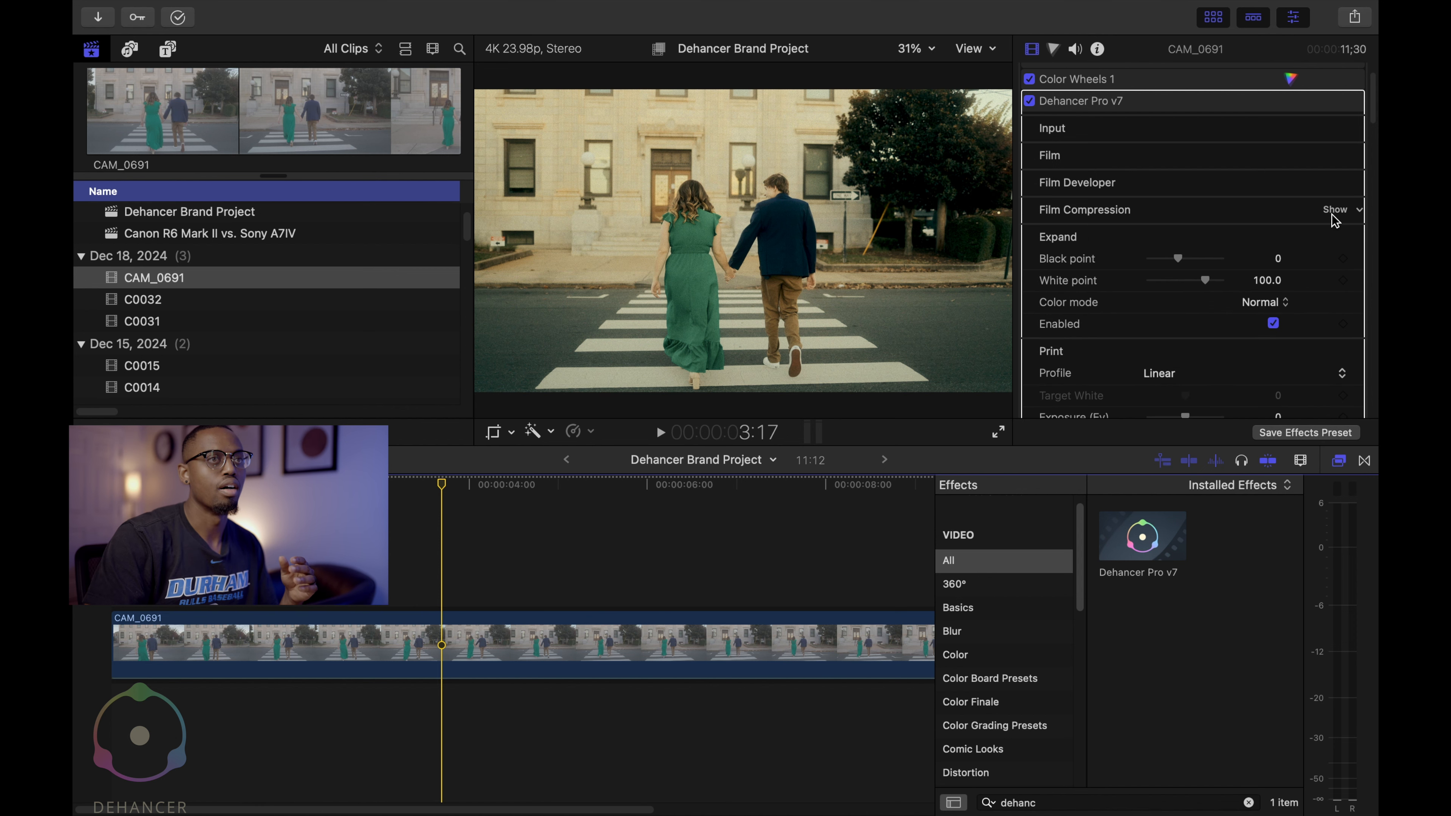
{"action": "scroll", "coordinate": [1306, 269], "scroll_direction": "down", "scroll_amount": 2}
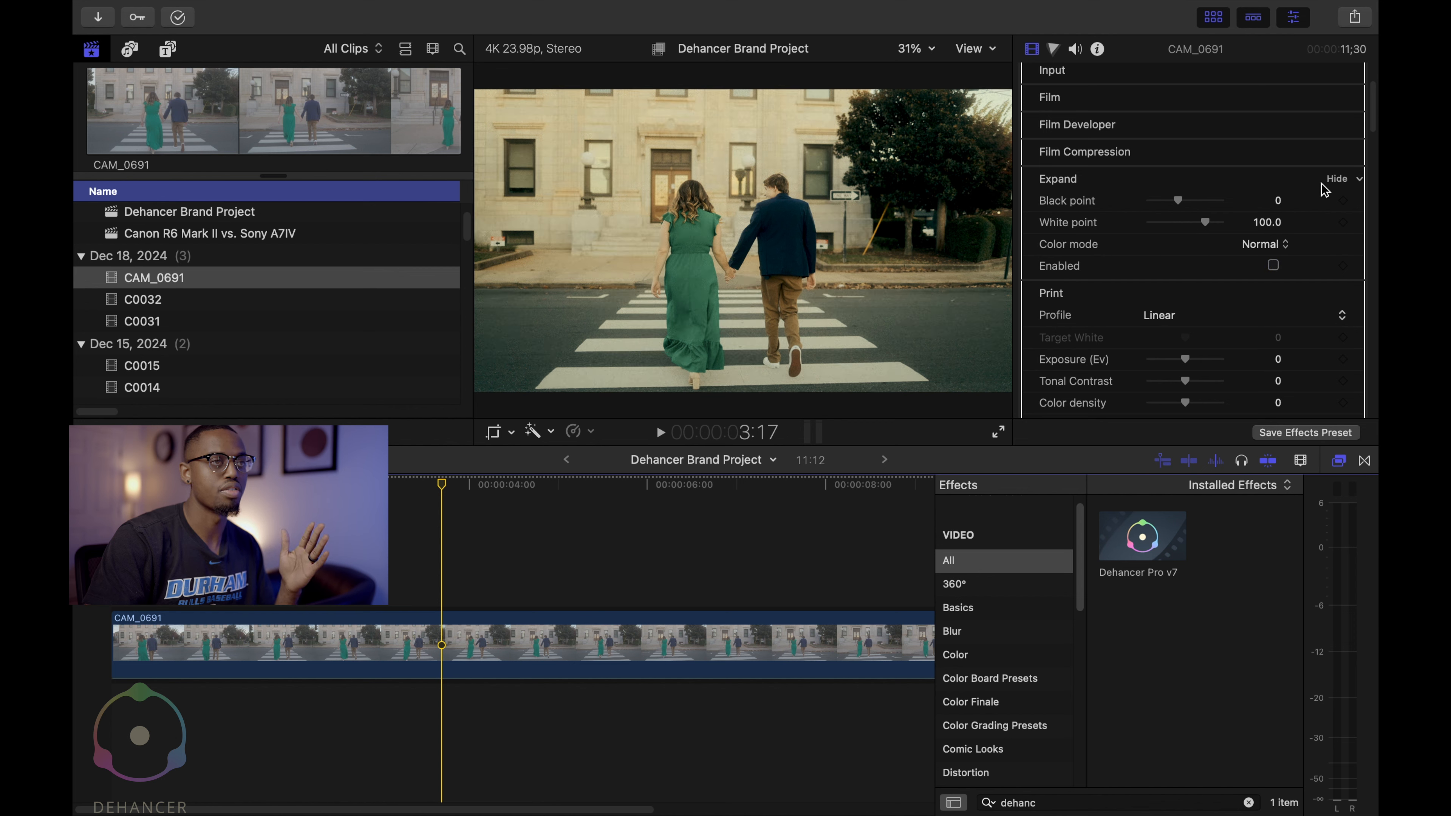
{"action": "left_click", "coordinate": [1334, 179]}
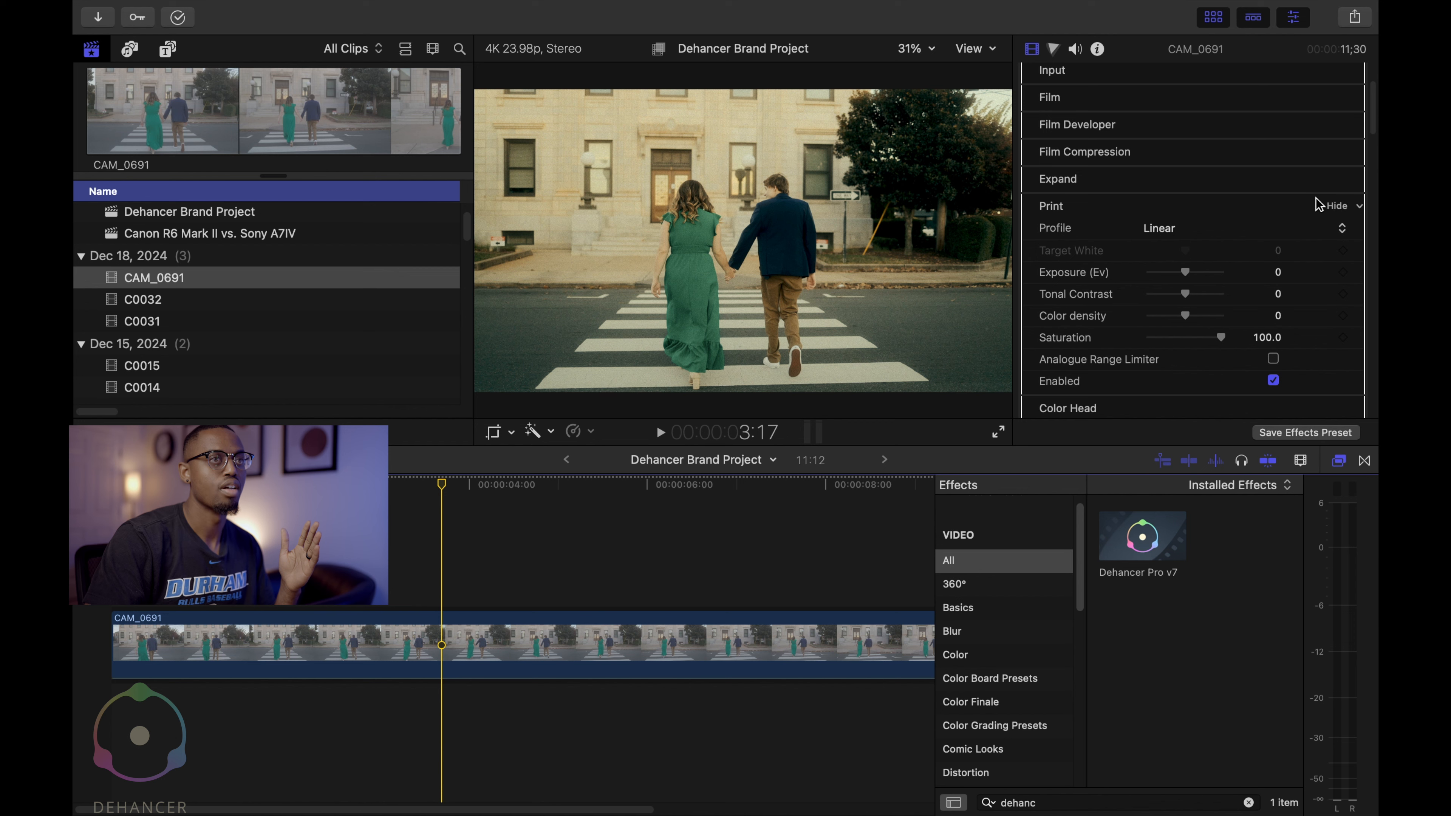
Step: Try the Kodak Endura Glossy Paper profile in Dehancer's Print section and return the profile to Linear
{"action": "left_click", "coordinate": [1335, 207]}
{"action": "left_click", "coordinate": [1334, 208]}
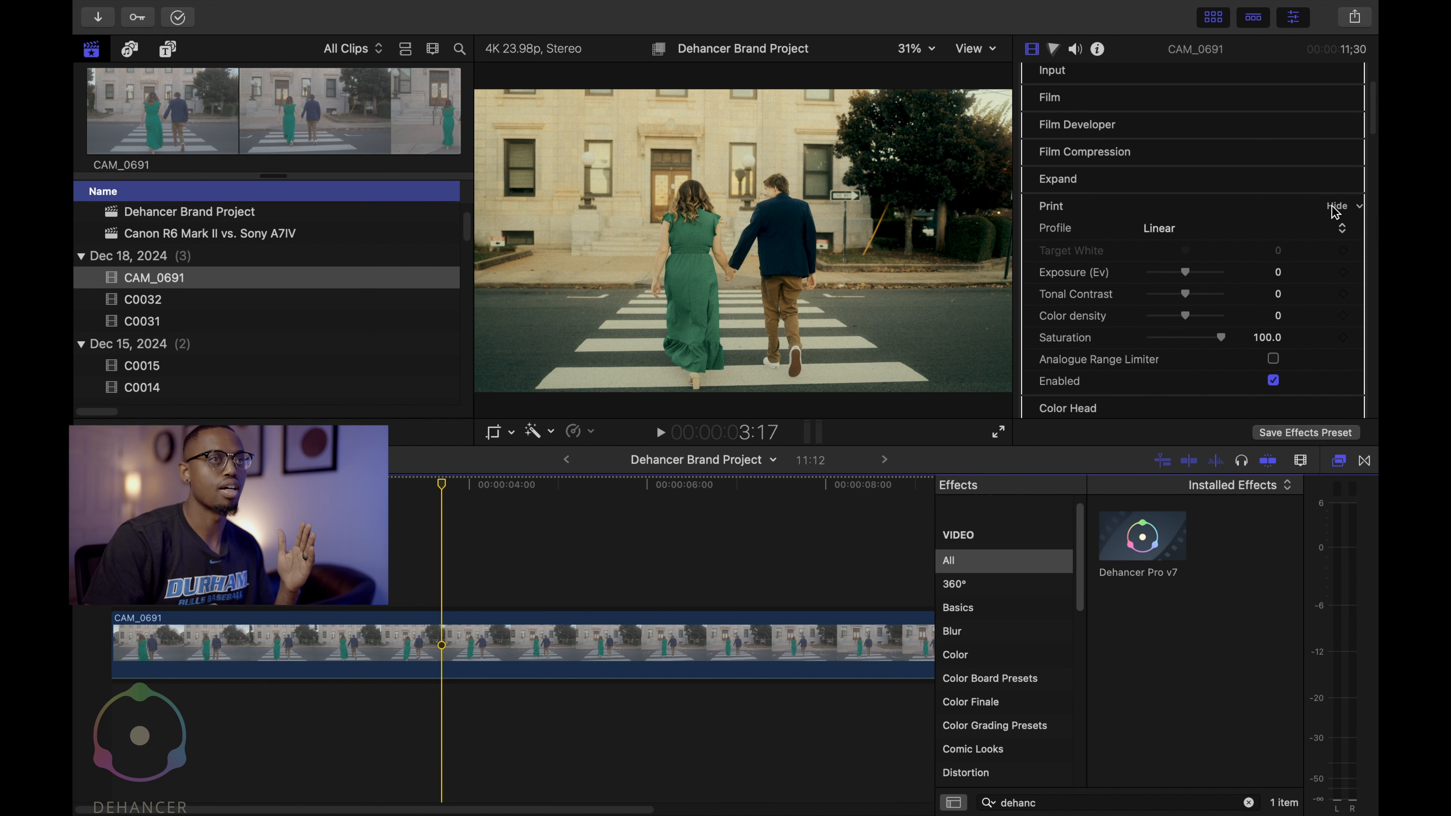
{"action": "left_click", "coordinate": [1217, 231]}
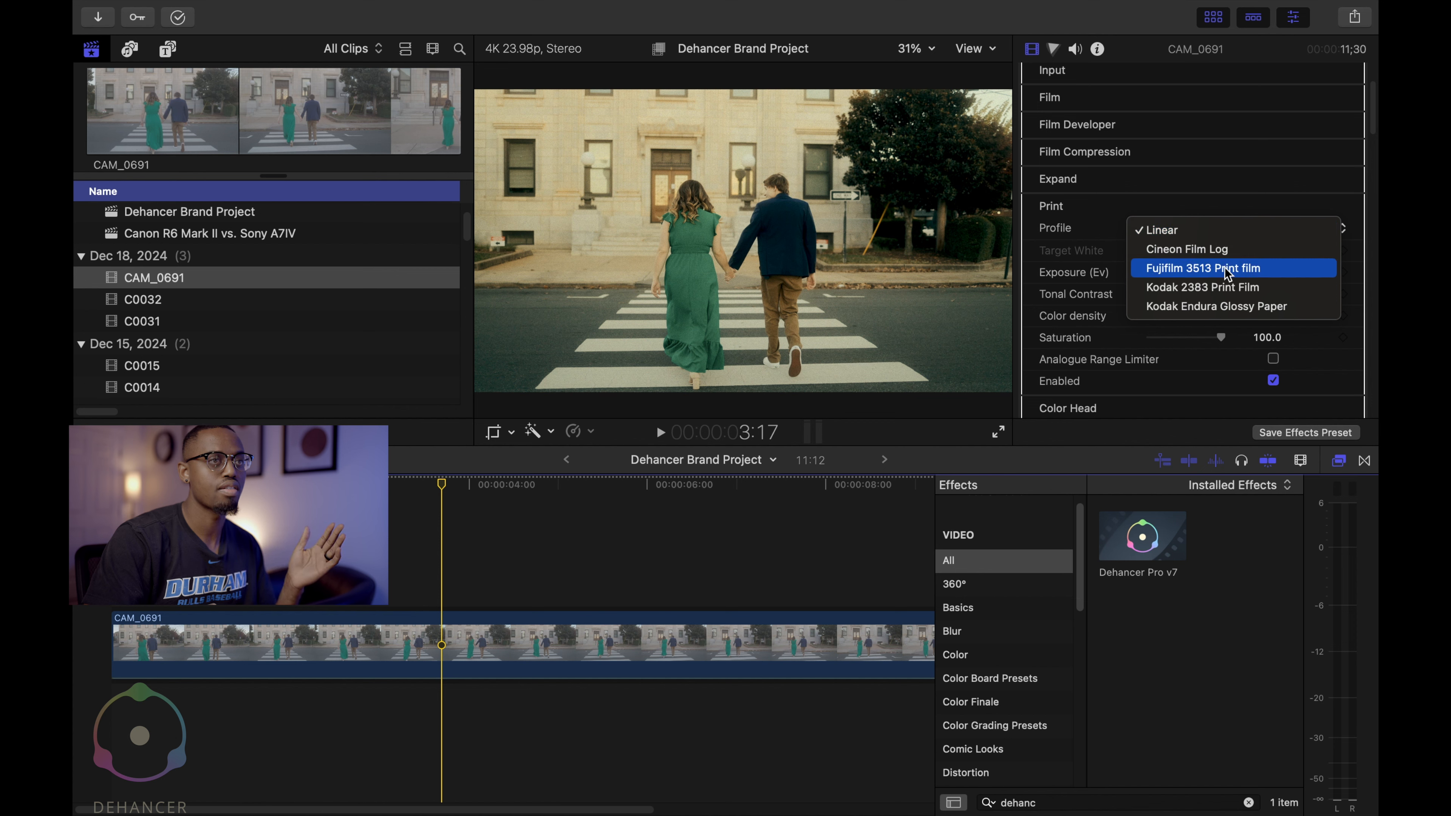
{"action": "left_click", "coordinate": [1219, 307]}
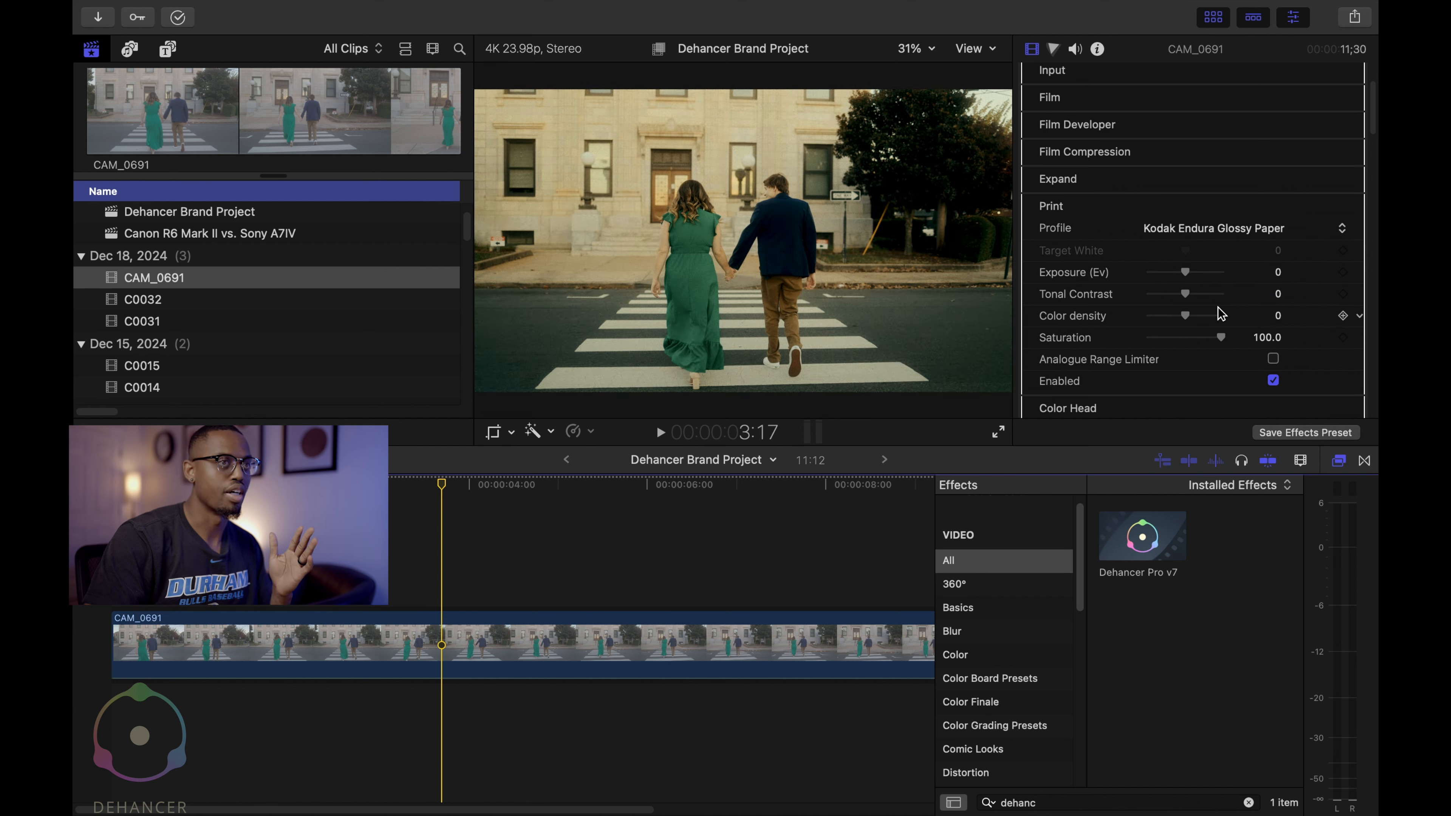
{"action": "left_click", "coordinate": [1250, 228]}
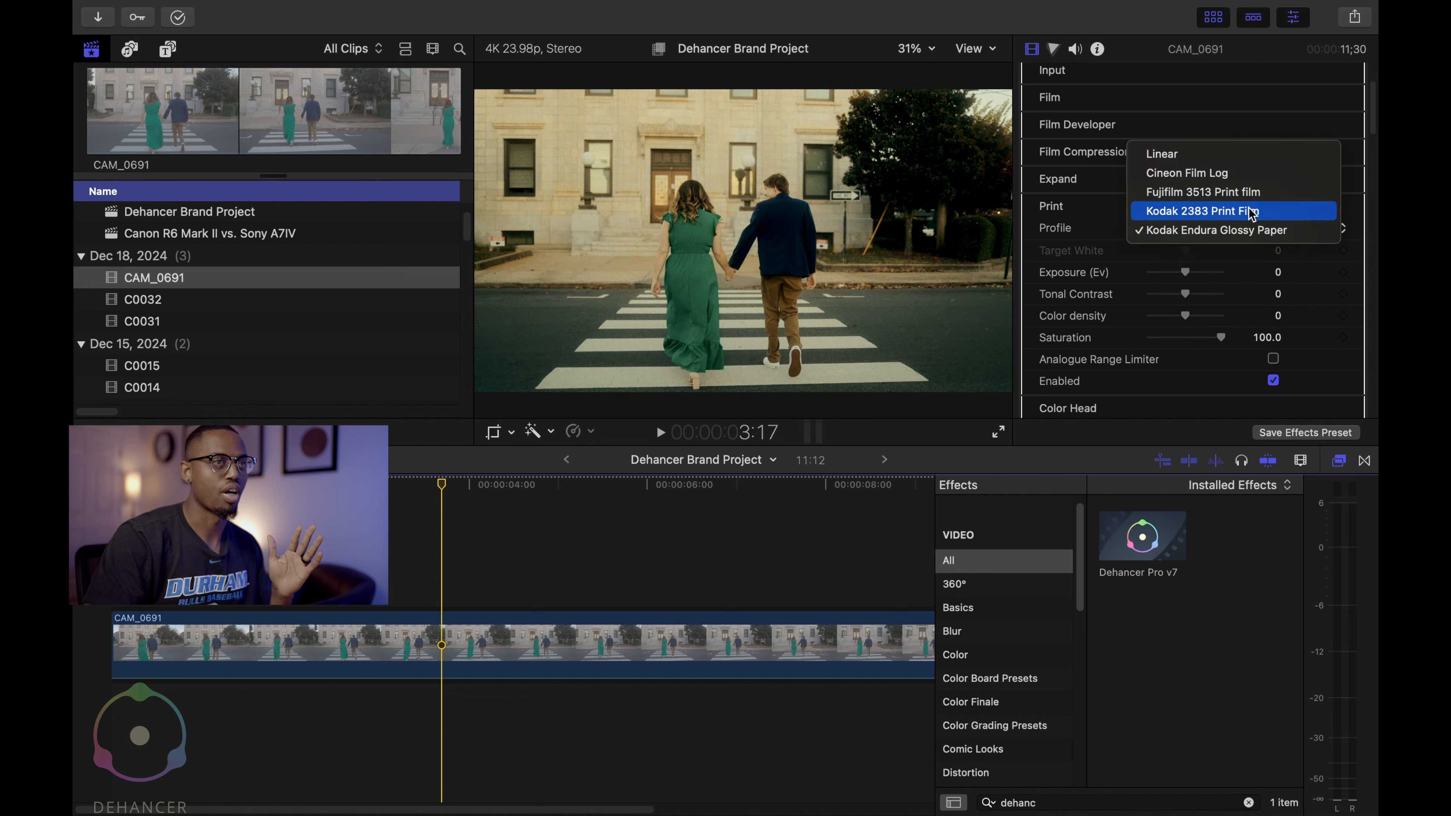
{"action": "left_click", "coordinate": [1234, 154]}
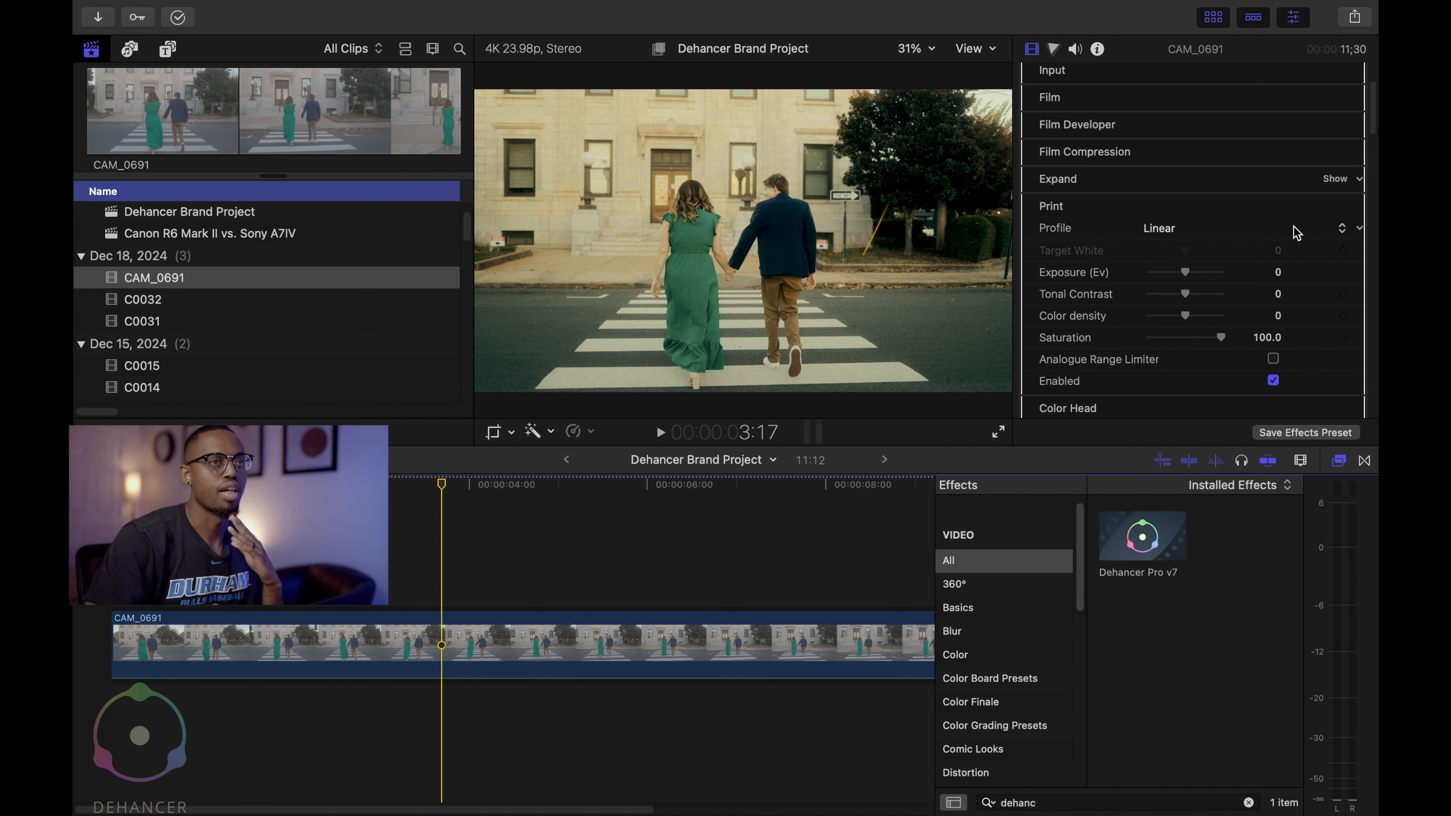
Step: Collapse the Print section and expand the Color Head settings
{"action": "scroll", "coordinate": [1297, 233], "scroll_direction": "down", "scroll_amount": 1}
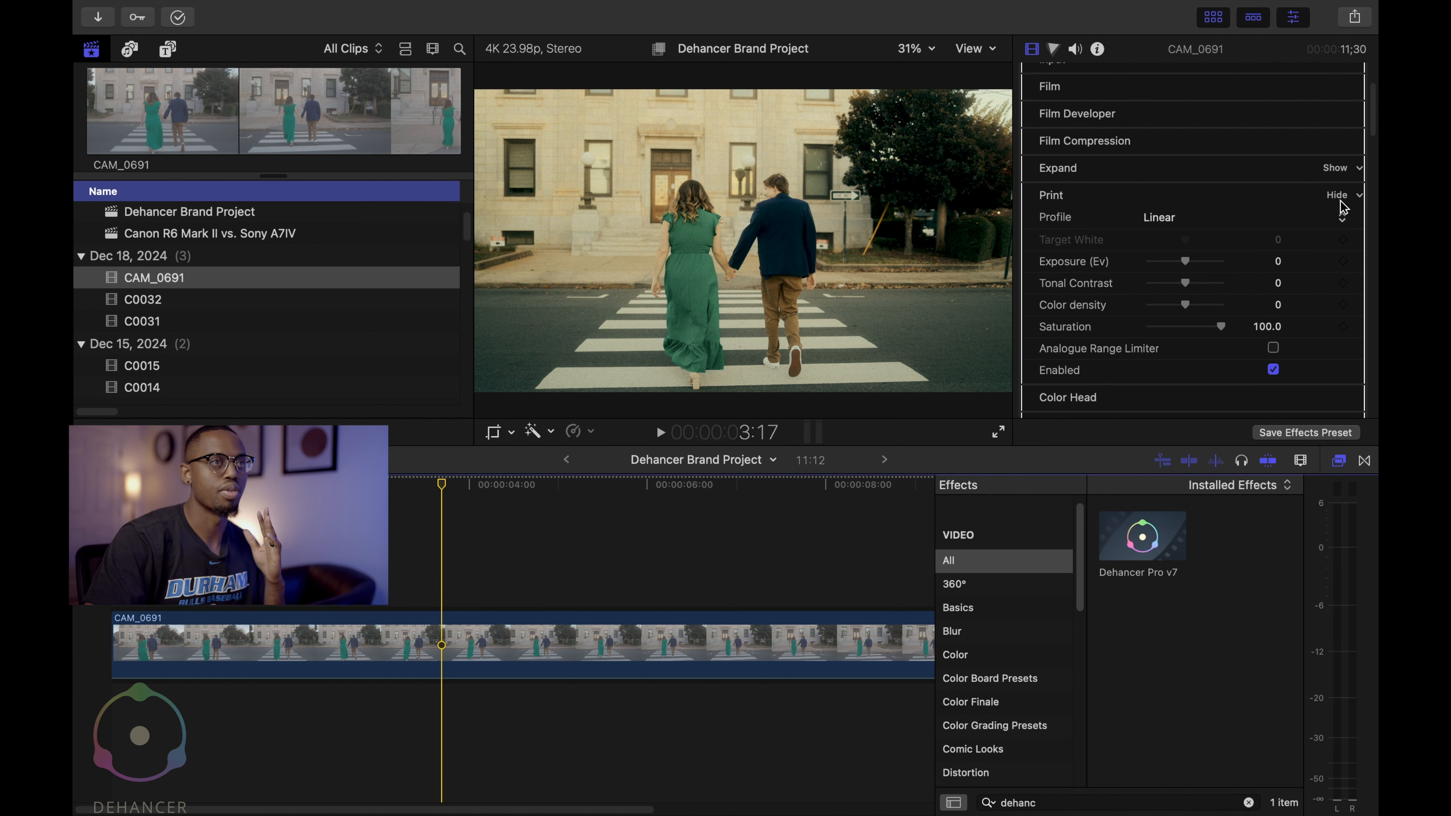
{"action": "left_click", "coordinate": [1337, 194]}
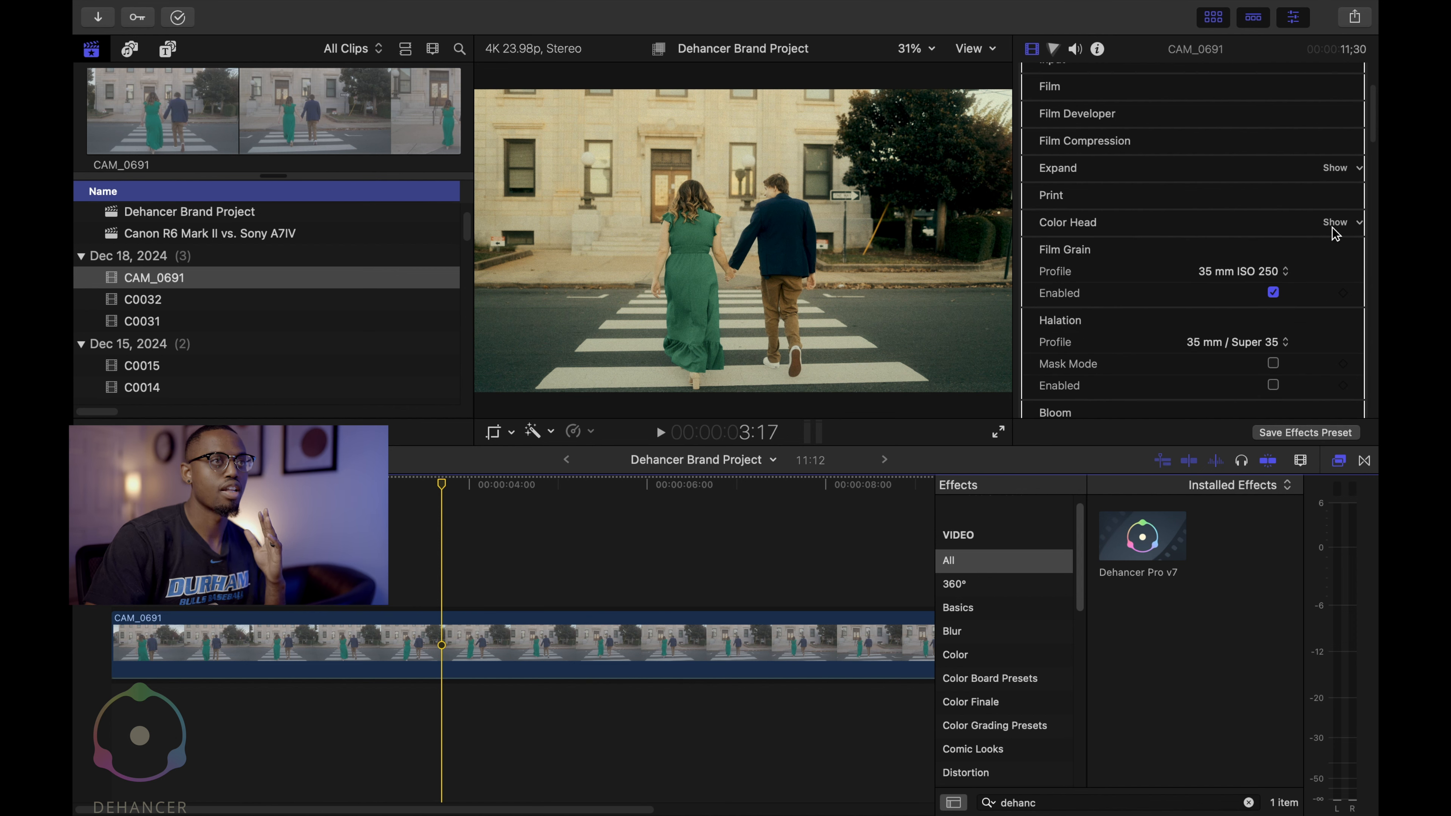
{"action": "left_click", "coordinate": [1334, 225]}
{"action": "scroll", "coordinate": [1222, 262], "scroll_direction": "down", "scroll_amount": 2}
{"action": "scroll", "coordinate": [1222, 262], "scroll_direction": "down", "scroll_amount": 1}
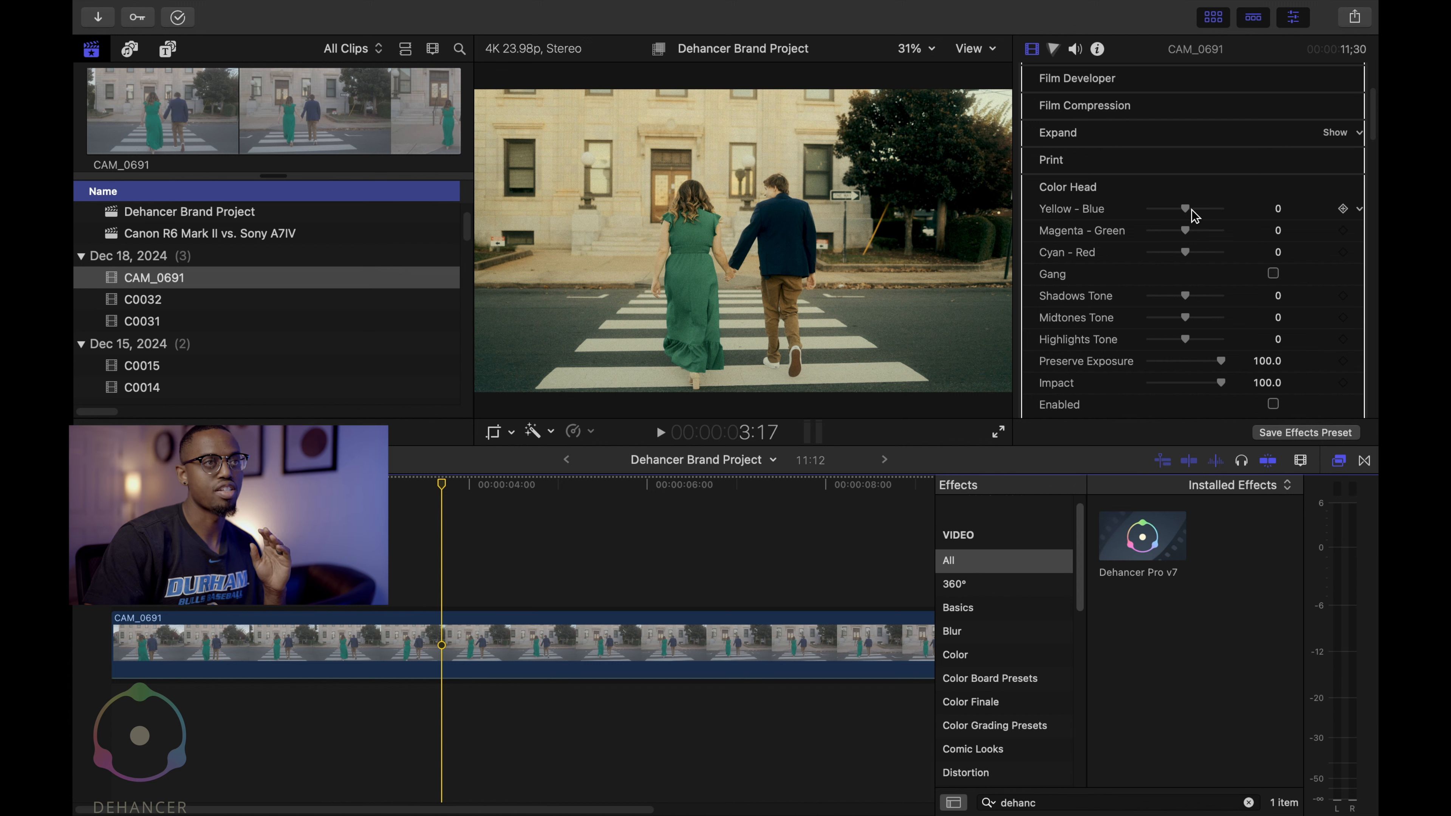
Step: Enable Color Head and try Yellow - Blue values such as 50.0, -18.0 and -3.0 on the clip
{"action": "left_click_drag", "start_coordinate": [1189, 216], "coordinate": [1225, 213]}
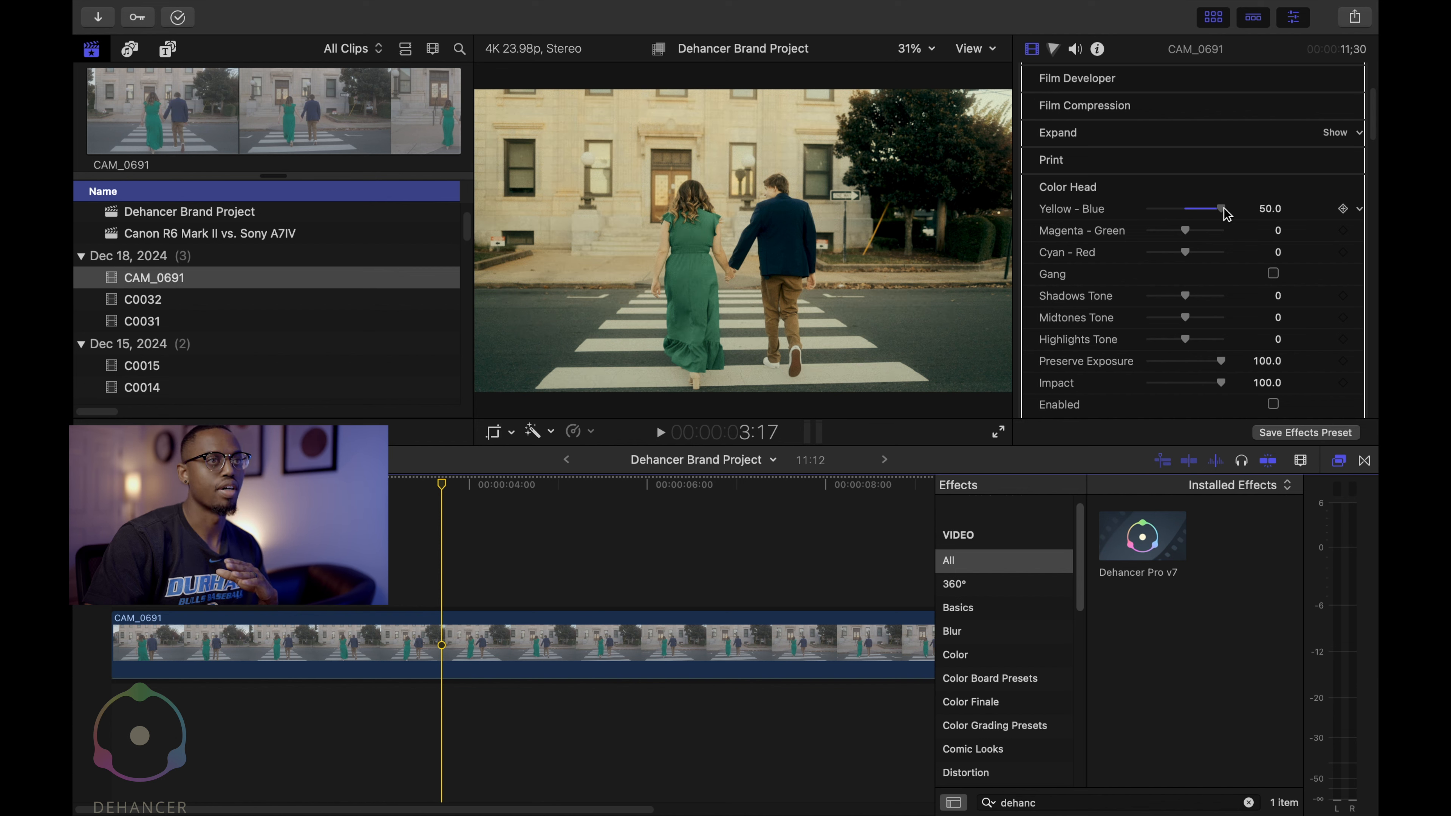
{"action": "left_click_drag", "start_coordinate": [1225, 213], "coordinate": [1172, 214]}
{"action": "scroll", "coordinate": [1275, 352], "scroll_direction": "down", "scroll_amount": 1}
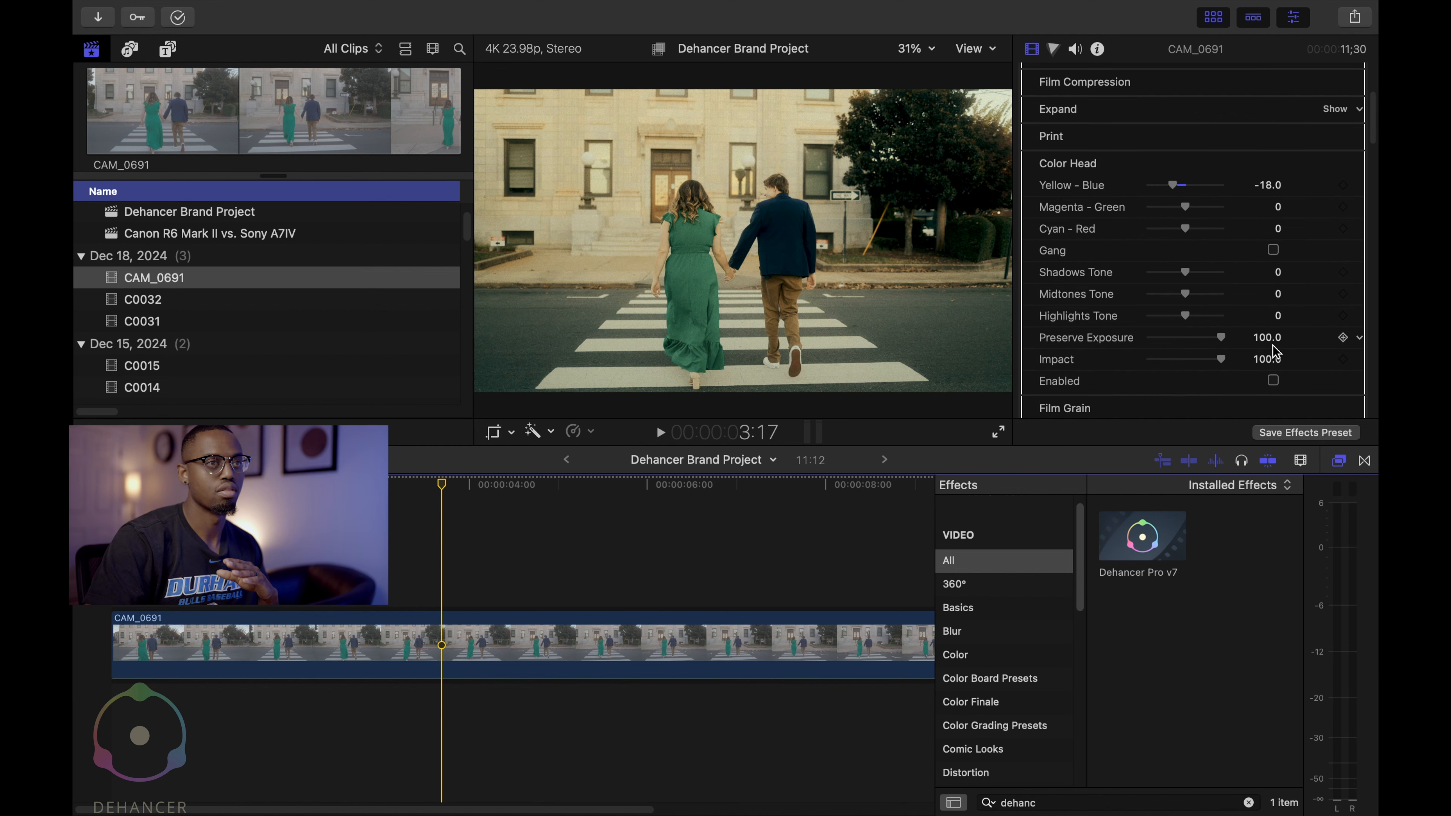
{"action": "scroll", "coordinate": [1199, 235], "scroll_direction": "up", "scroll_amount": 2}
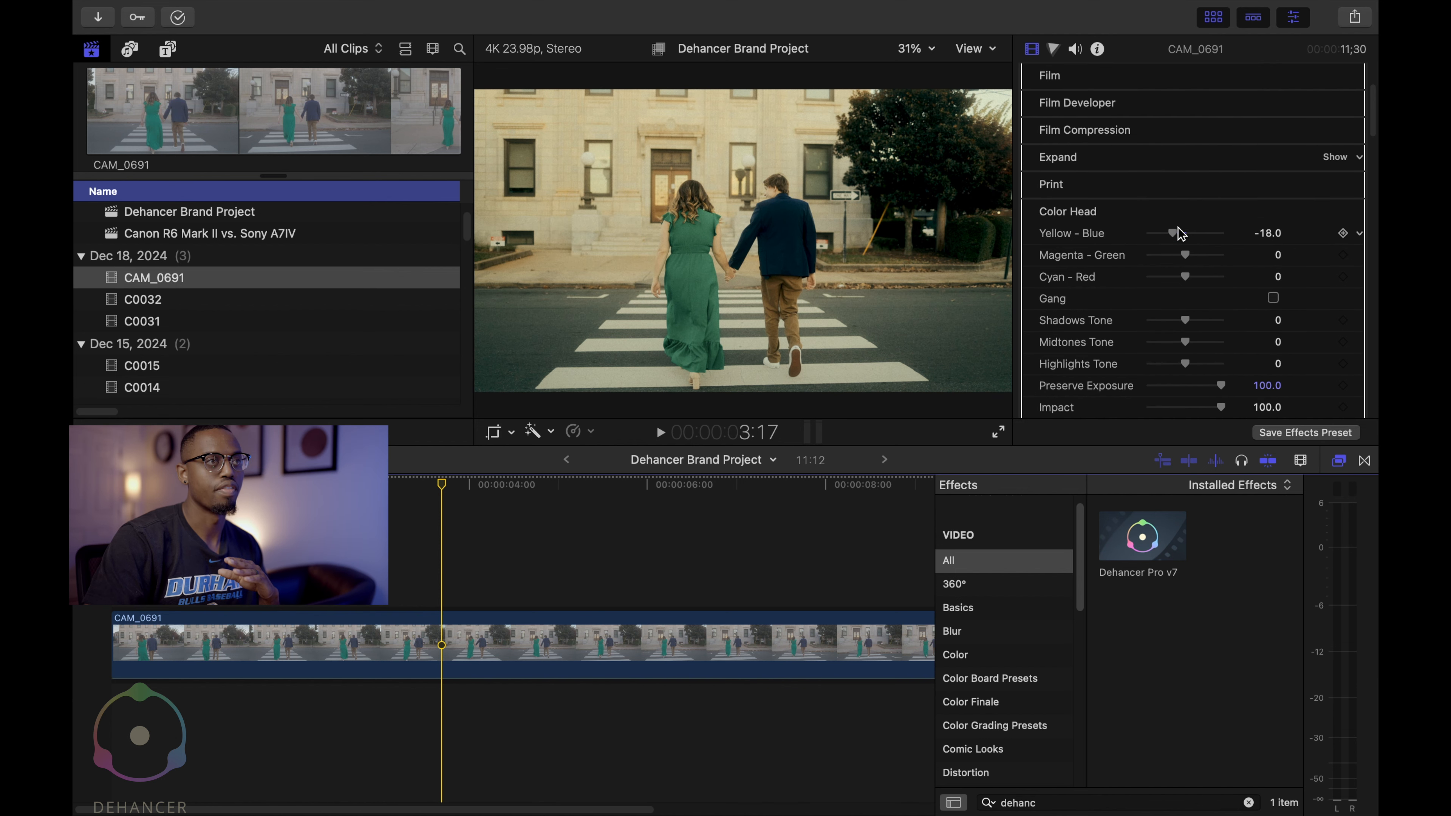
{"action": "left_click_drag", "start_coordinate": [1176, 236], "coordinate": [1262, 246]}
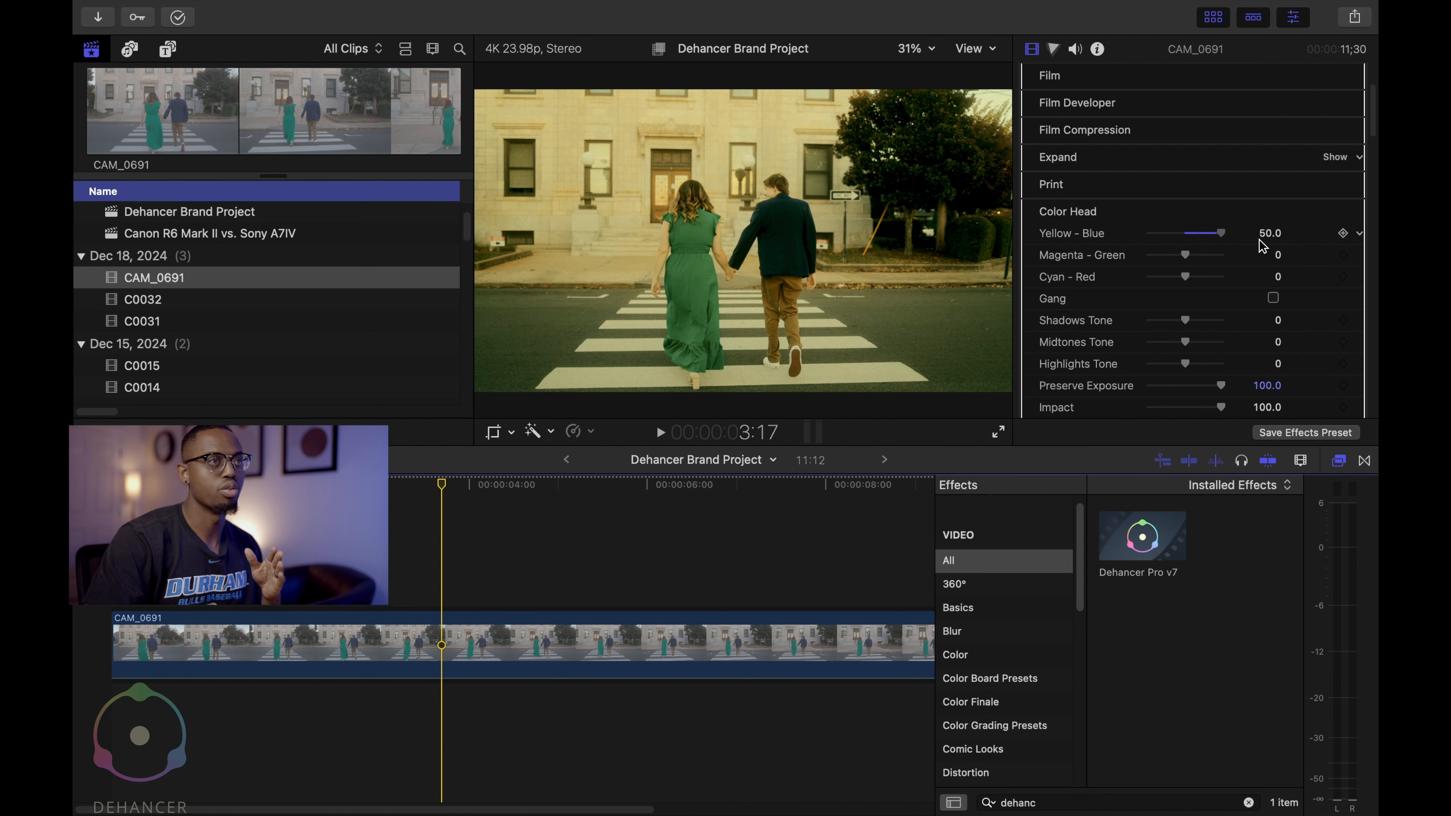
{"action": "left_click_drag", "start_coordinate": [1262, 246], "coordinate": [1192, 246]}
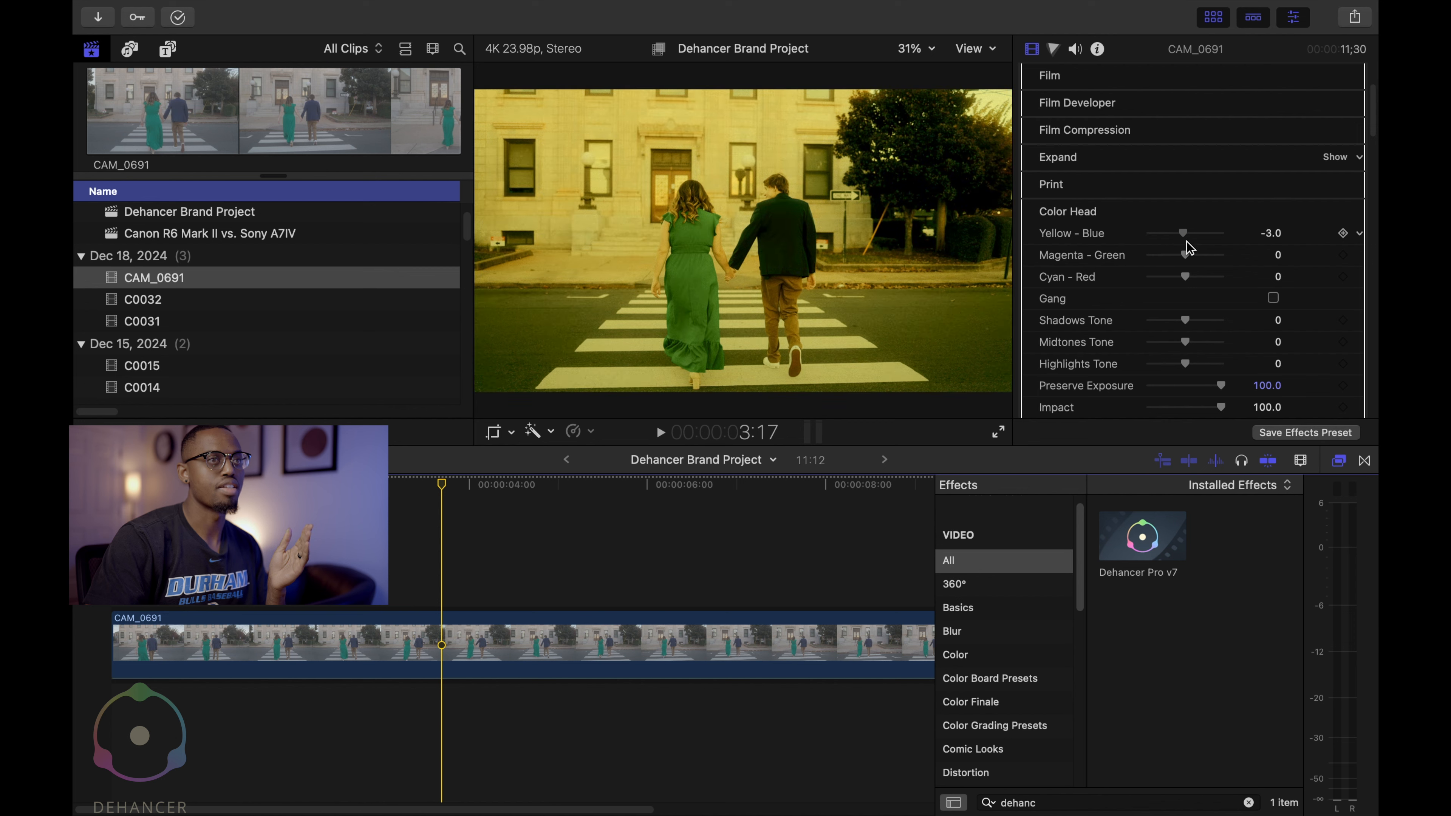
Step: Gang the three Color Head color sliders at 11.0 and set Shadows Tone to 8.0
{"action": "left_click", "coordinate": [1273, 298]}
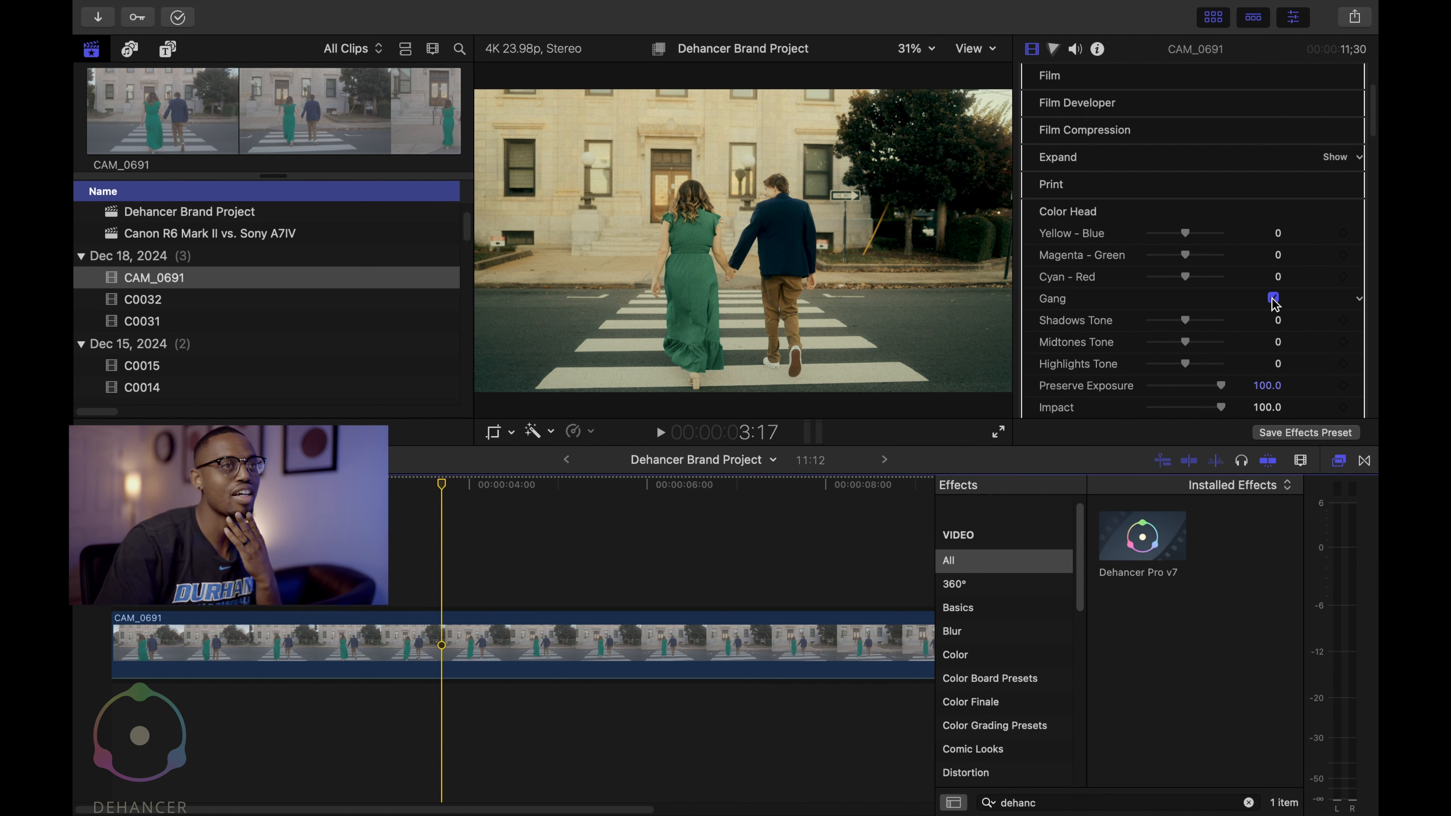
{"action": "left_click_drag", "start_coordinate": [1189, 279], "coordinate": [1199, 279]}
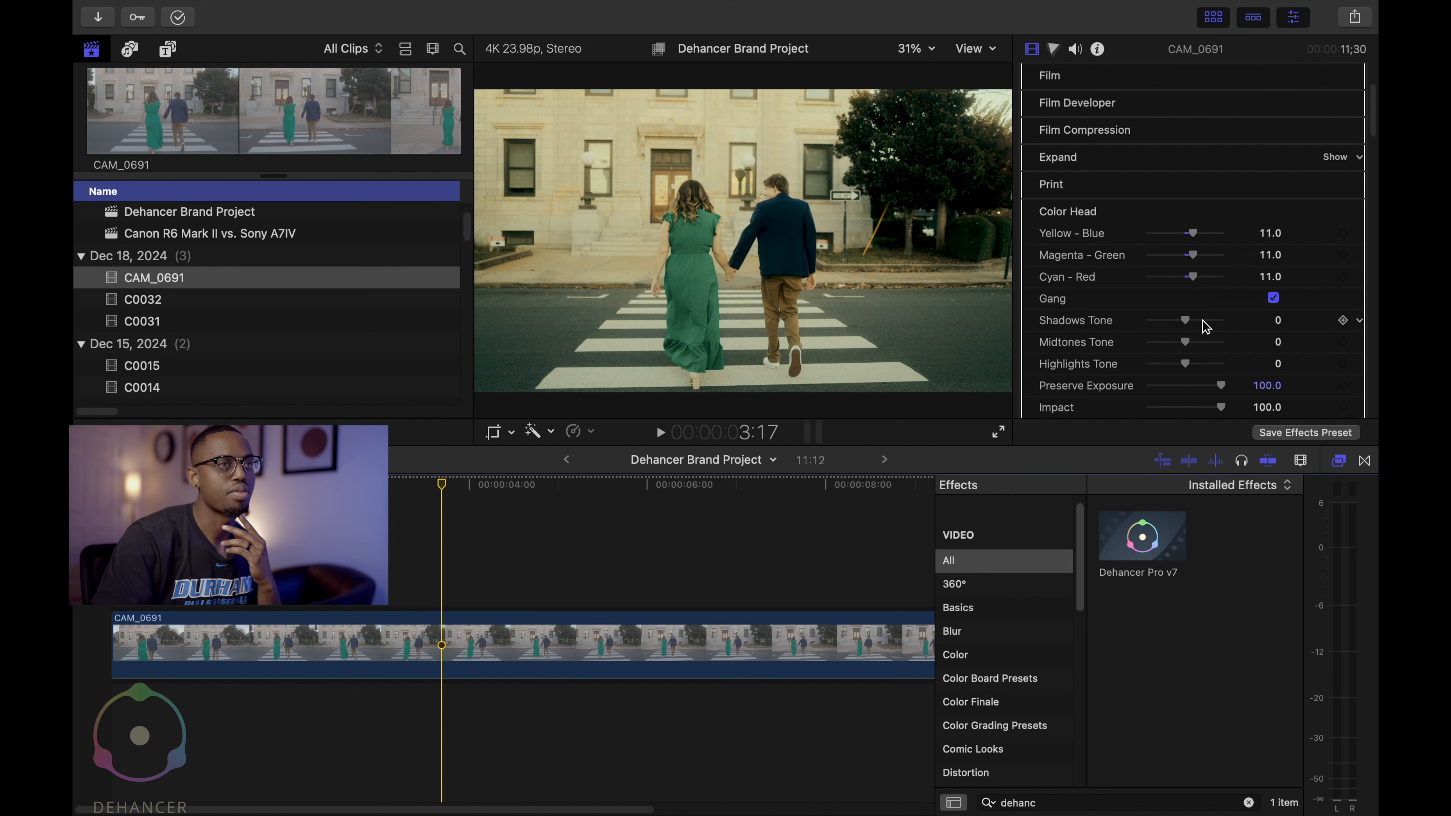
{"action": "left_click_drag", "start_coordinate": [1188, 323], "coordinate": [1194, 326]}
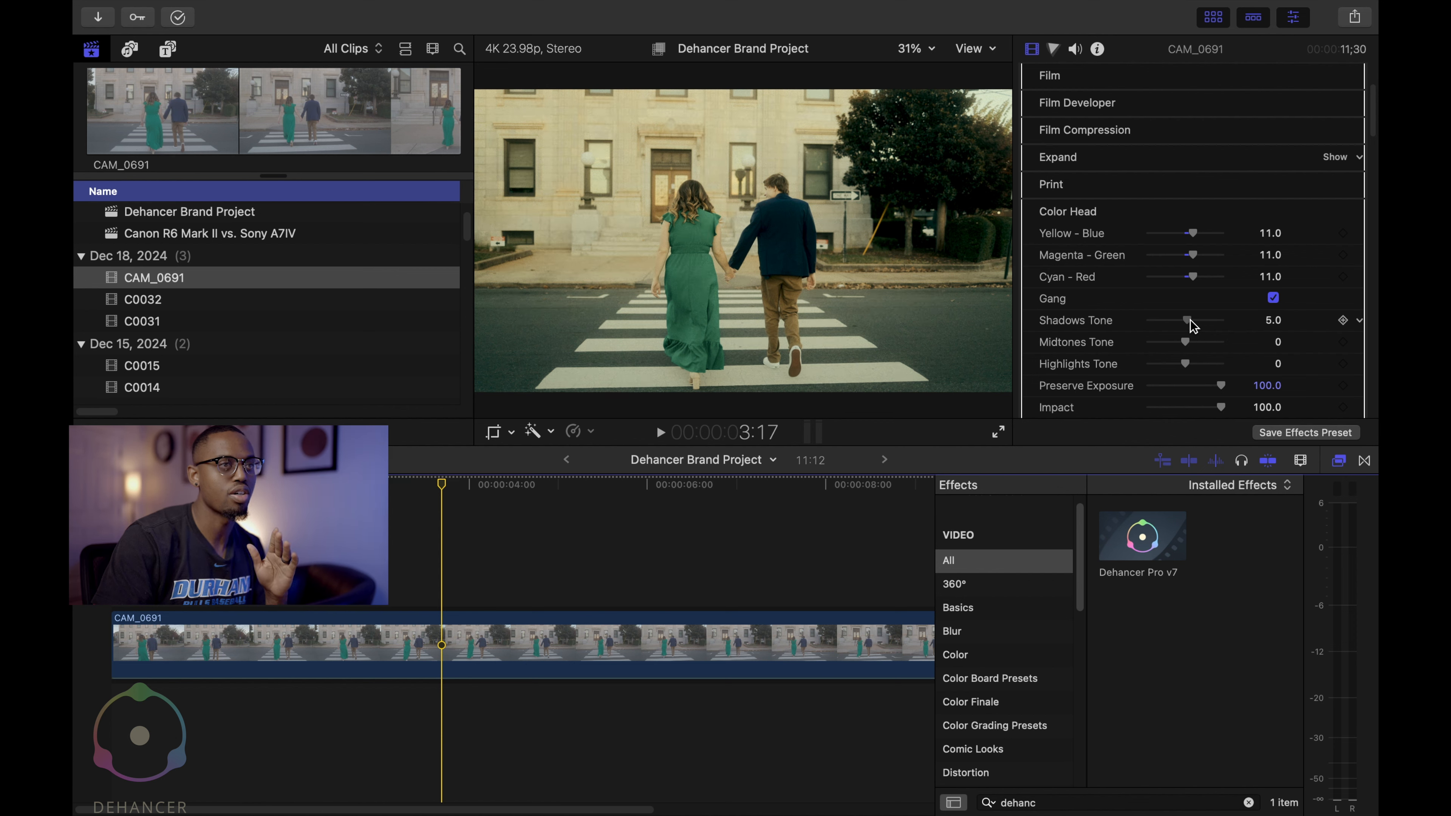
{"action": "left_click_drag", "start_coordinate": [1193, 325], "coordinate": [1255, 335]}
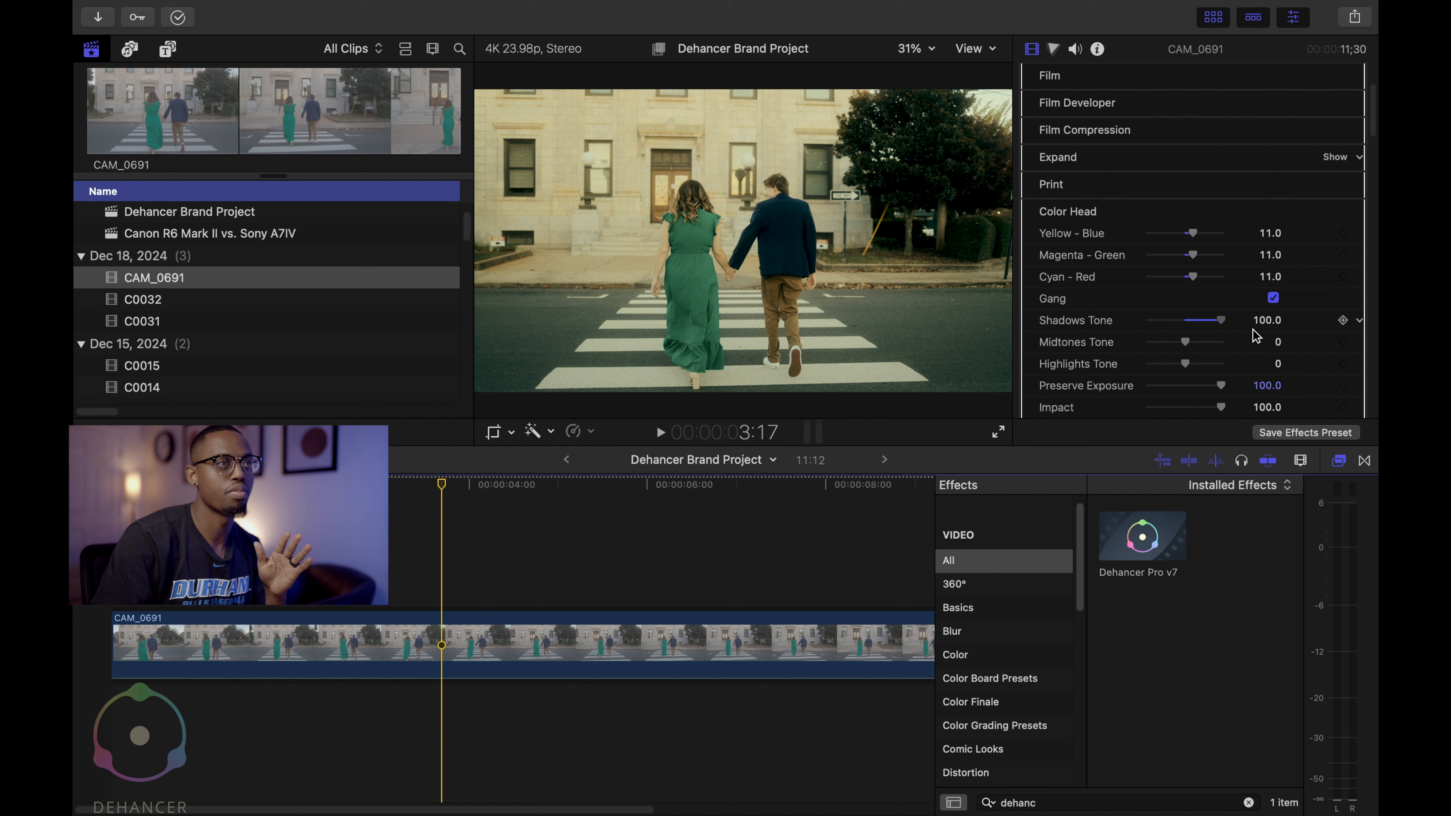
{"action": "left_click_drag", "start_coordinate": [1256, 336], "coordinate": [1151, 339]}
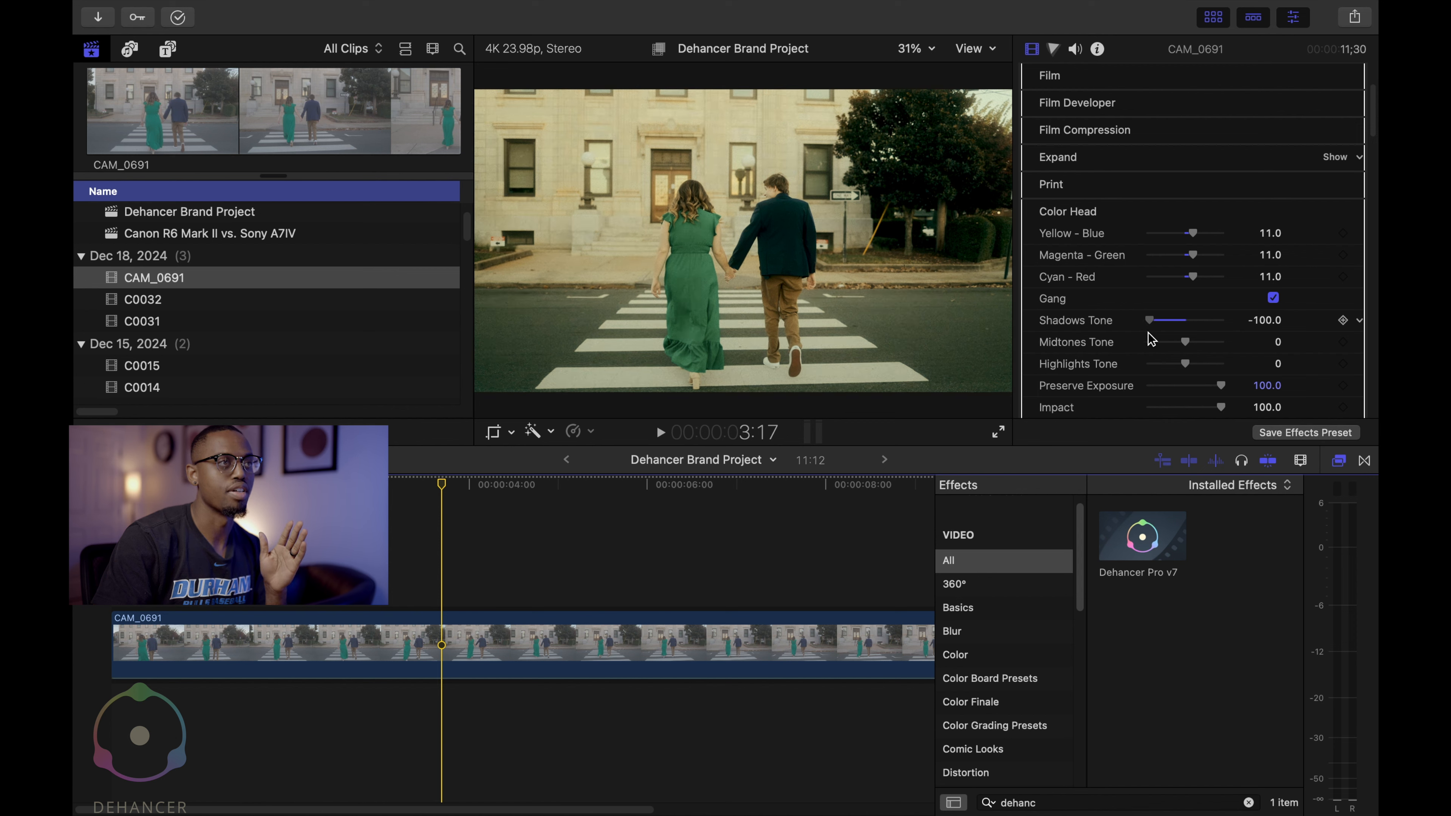
{"action": "left_click_drag", "start_coordinate": [1152, 339], "coordinate": [1194, 340]}
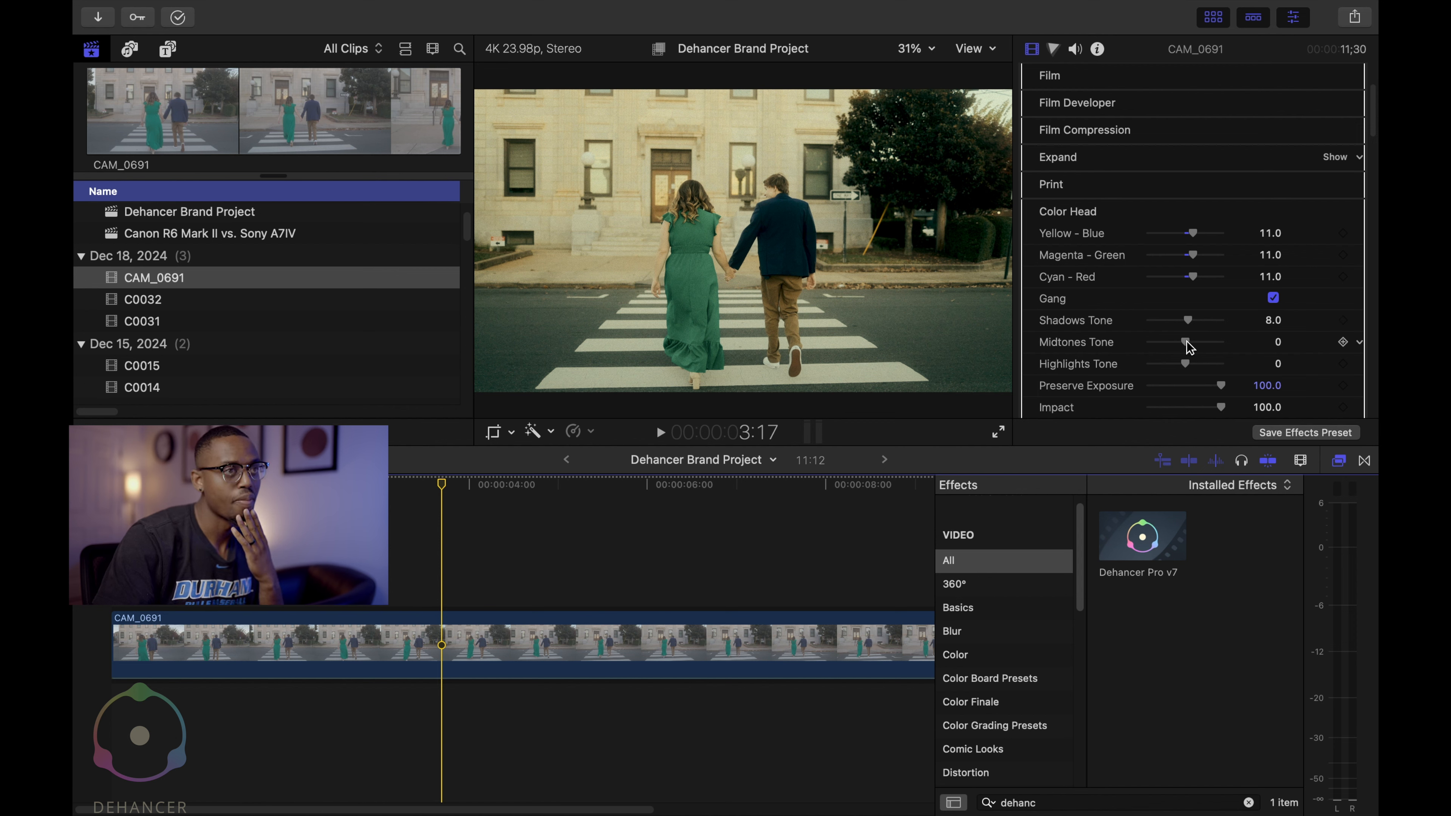
Step: Set Midtones Tone to 8.0 and Highlights Tone to -10.0, and collapse the Color Head section
{"action": "left_click_drag", "start_coordinate": [1186, 343], "coordinate": [1192, 349]}
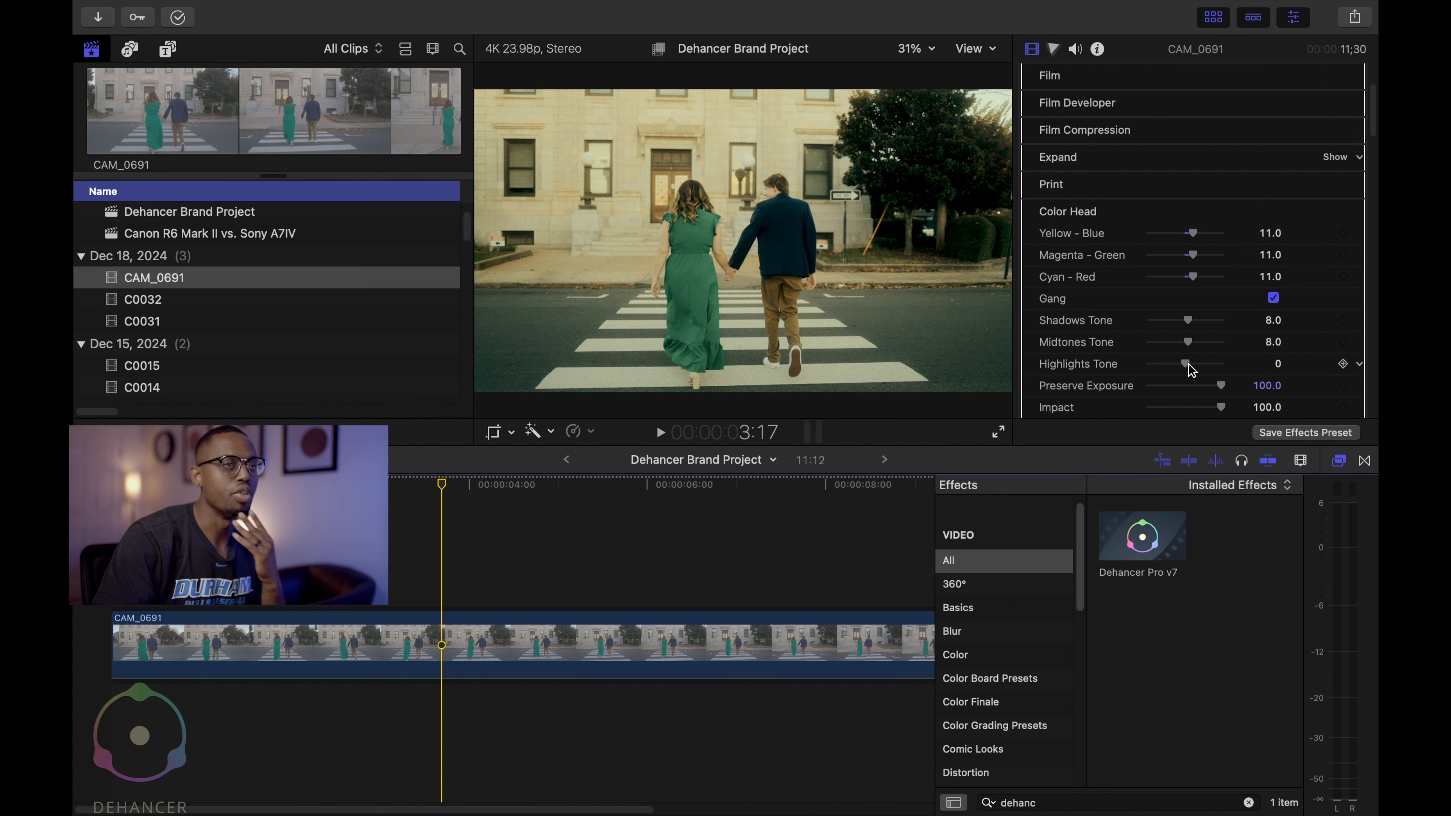
{"action": "left_click_drag", "start_coordinate": [1191, 370], "coordinate": [1194, 371]}
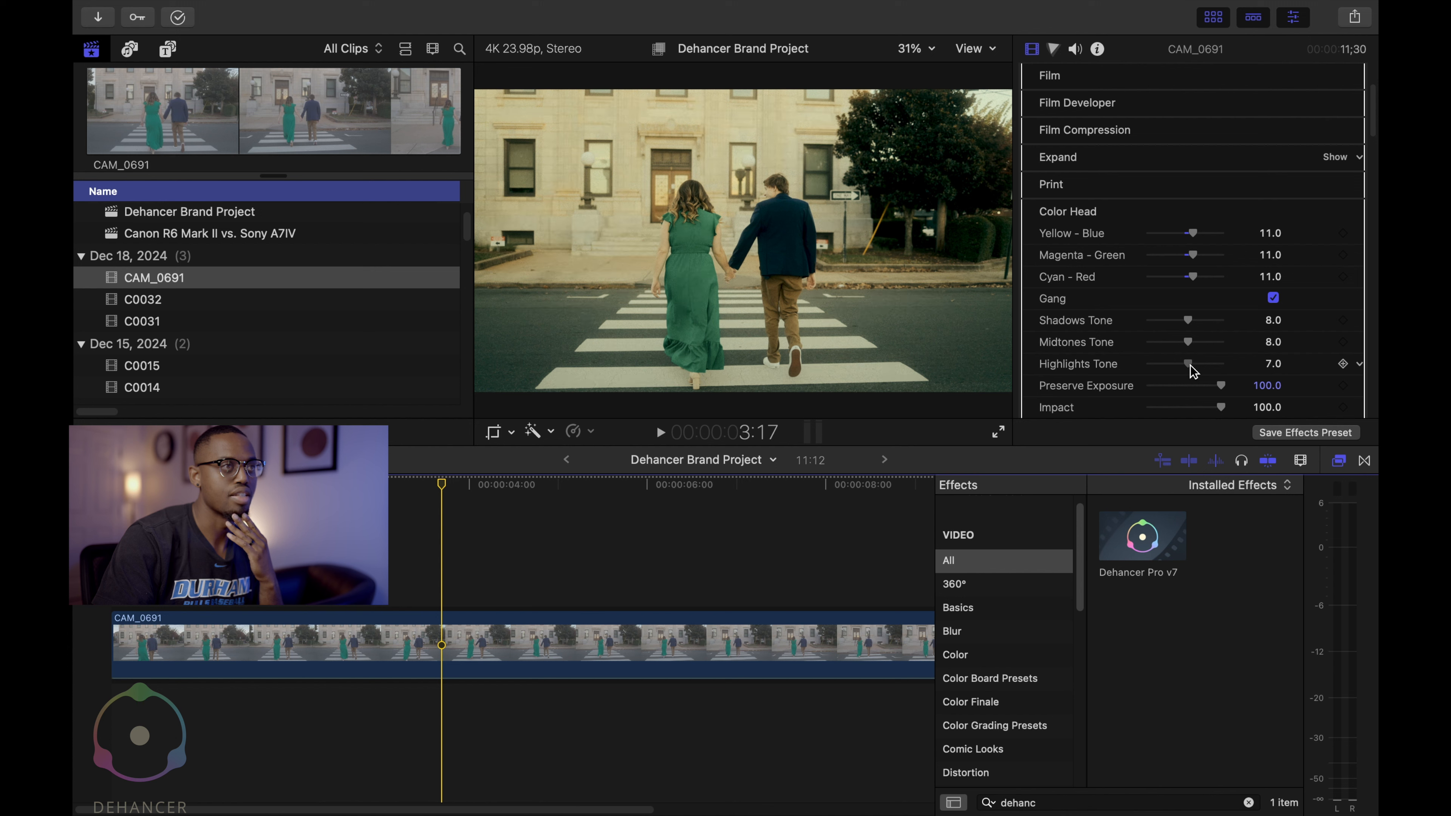
{"action": "left_click_drag", "start_coordinate": [1194, 371], "coordinate": [1189, 372]}
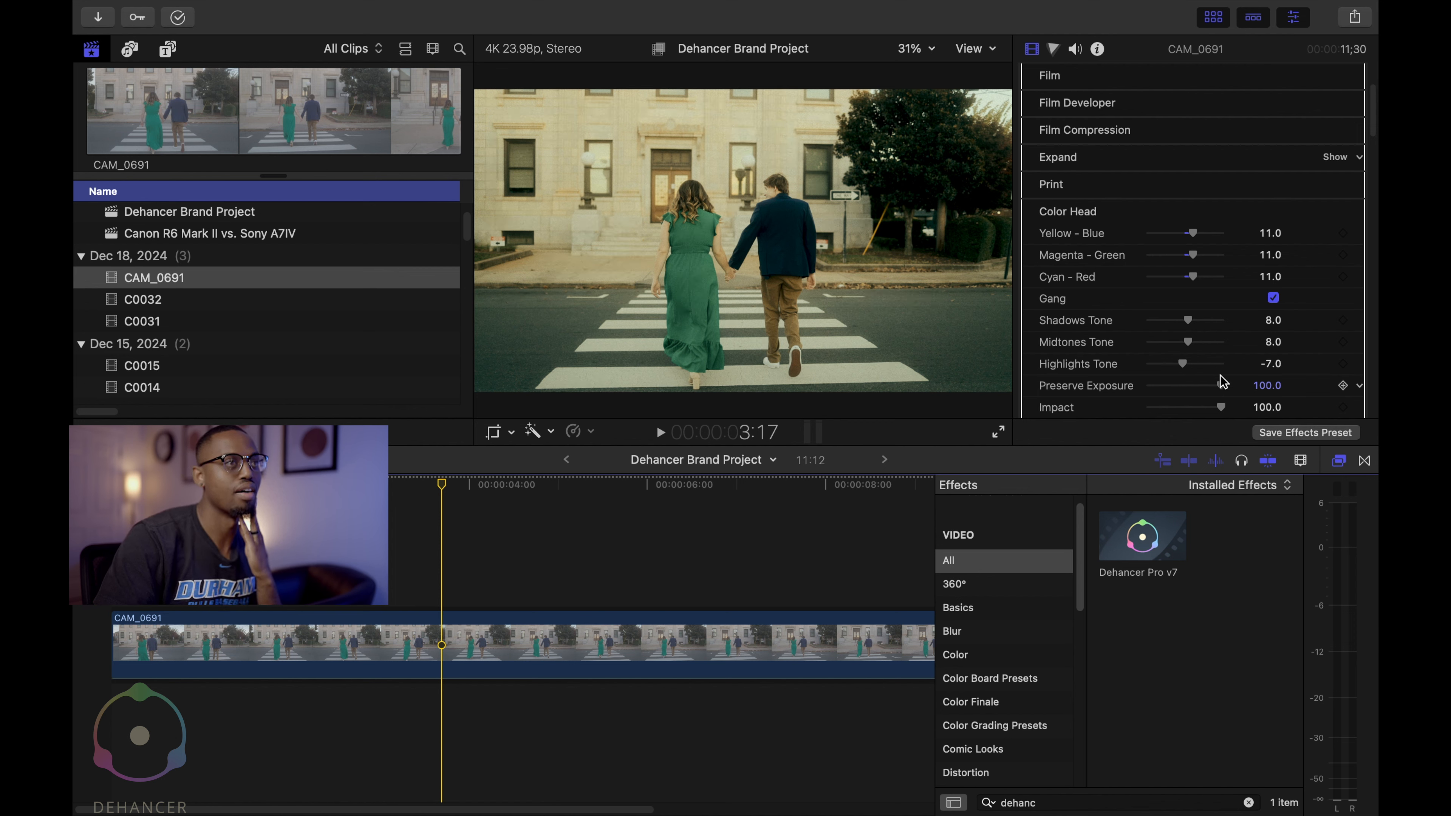
{"action": "left_click_drag", "start_coordinate": [1186, 371], "coordinate": [1184, 371]}
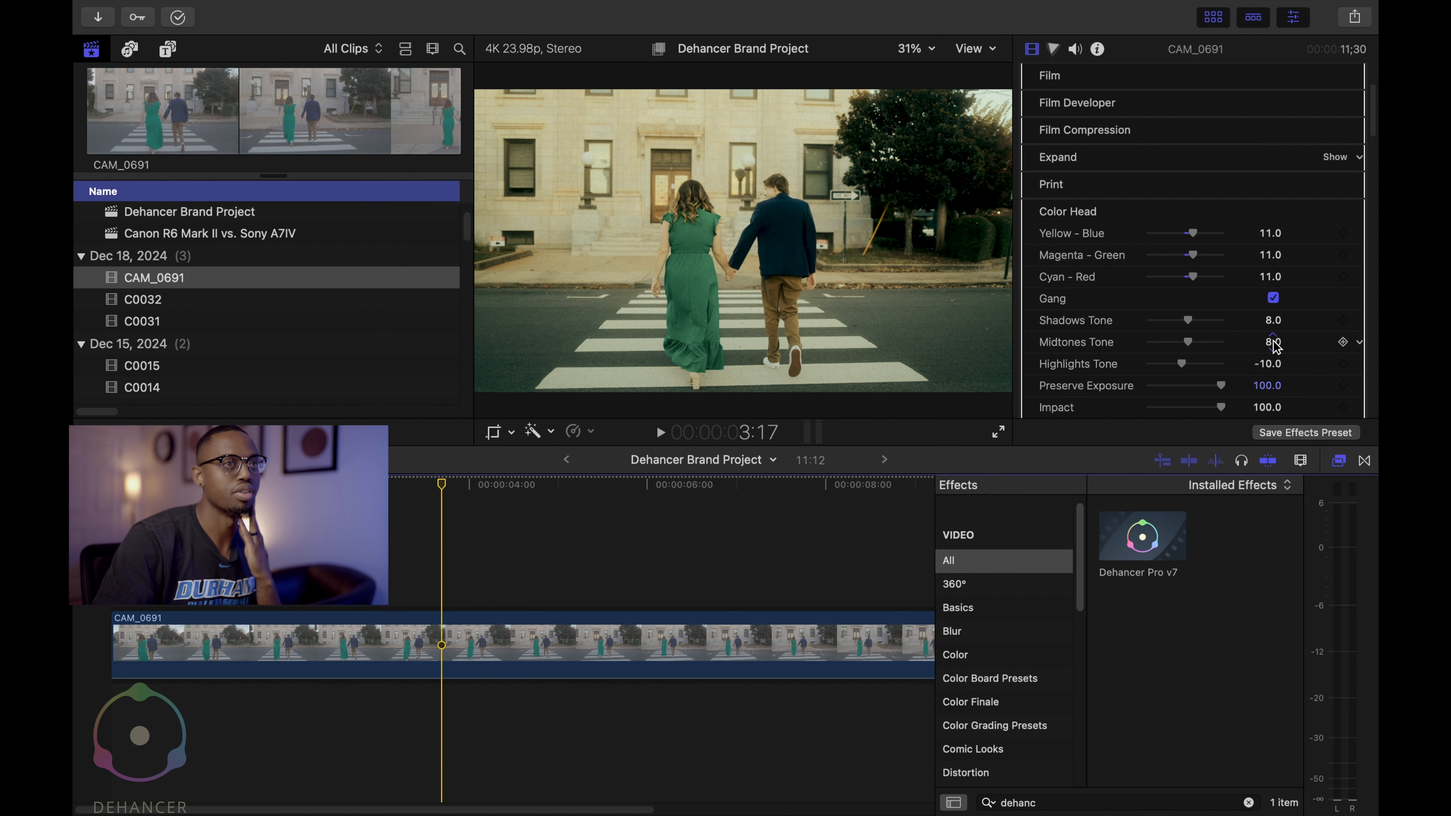
{"action": "scroll", "coordinate": [1274, 350], "scroll_direction": "down", "scroll_amount": 3}
{"action": "scroll", "coordinate": [1274, 343], "scroll_direction": "up", "scroll_amount": 2}
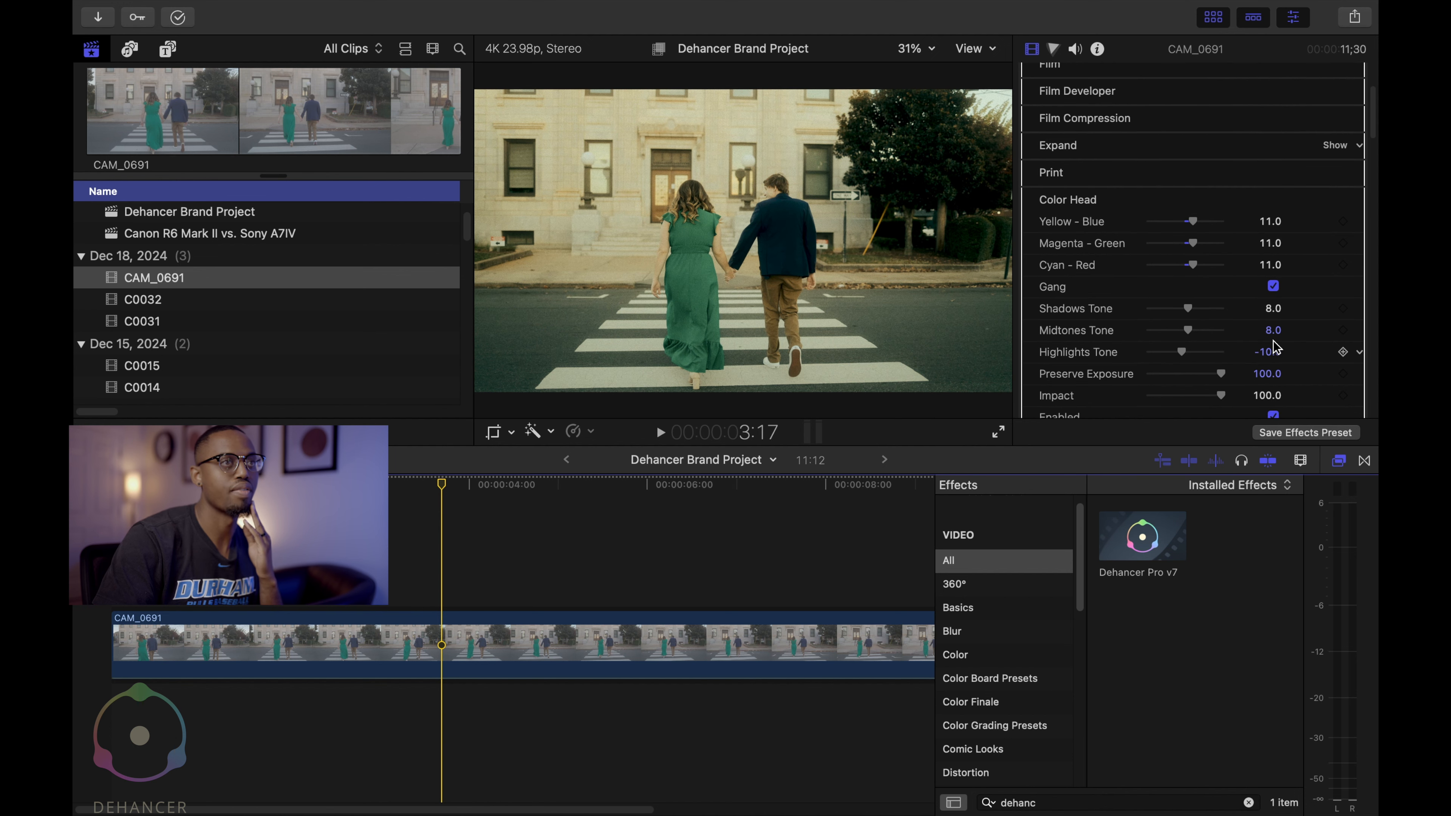
{"action": "left_click", "coordinate": [1332, 201]}
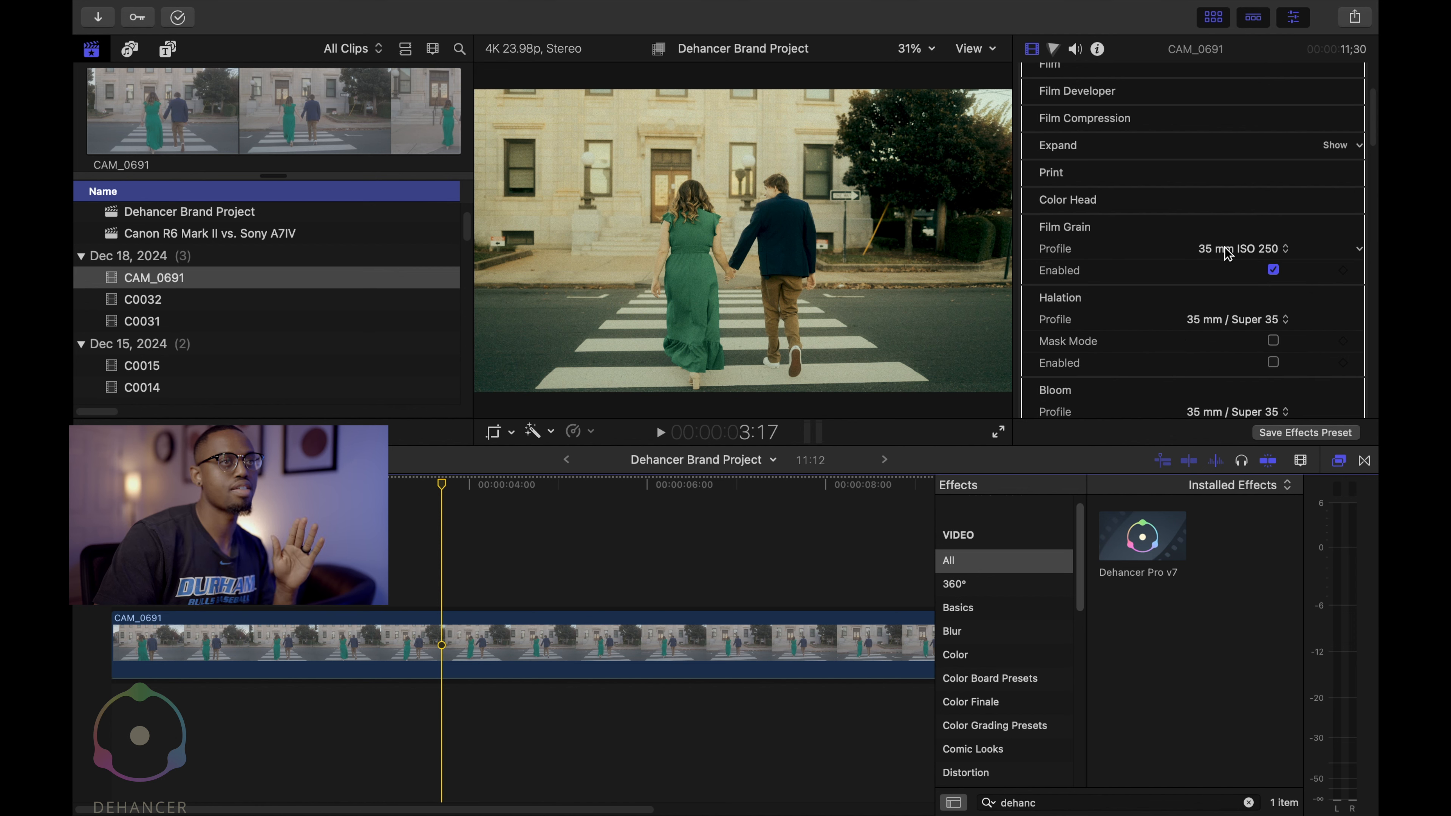
Step: Examine the sections from Film Grain through Gate Weave and the available Film Grain profiles, keeping 35 mm ISO 250
{"action": "scroll", "coordinate": [1152, 259], "scroll_direction": "down", "scroll_amount": 1}
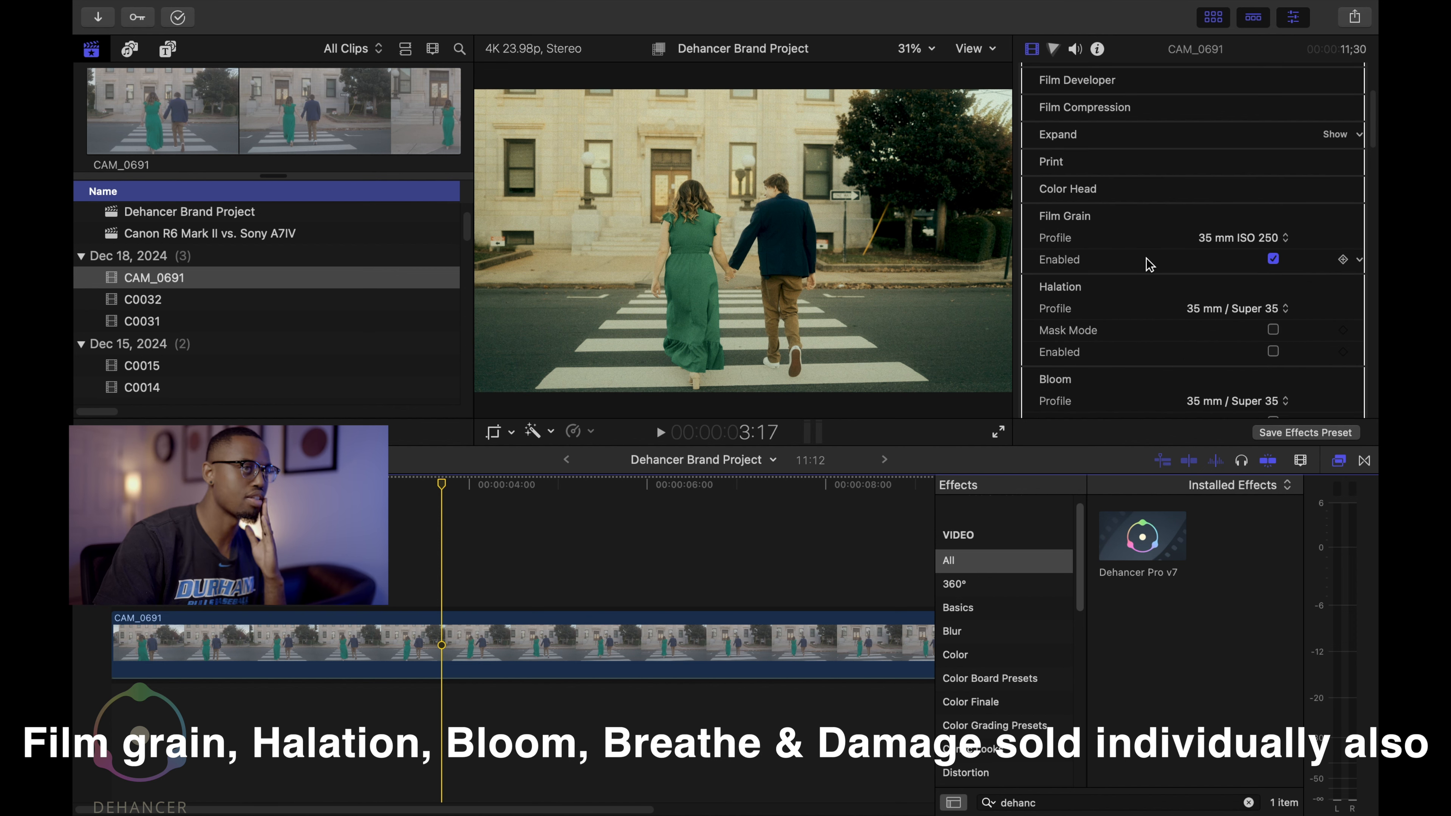
{"action": "scroll", "coordinate": [1139, 253], "scroll_direction": "down", "scroll_amount": 3}
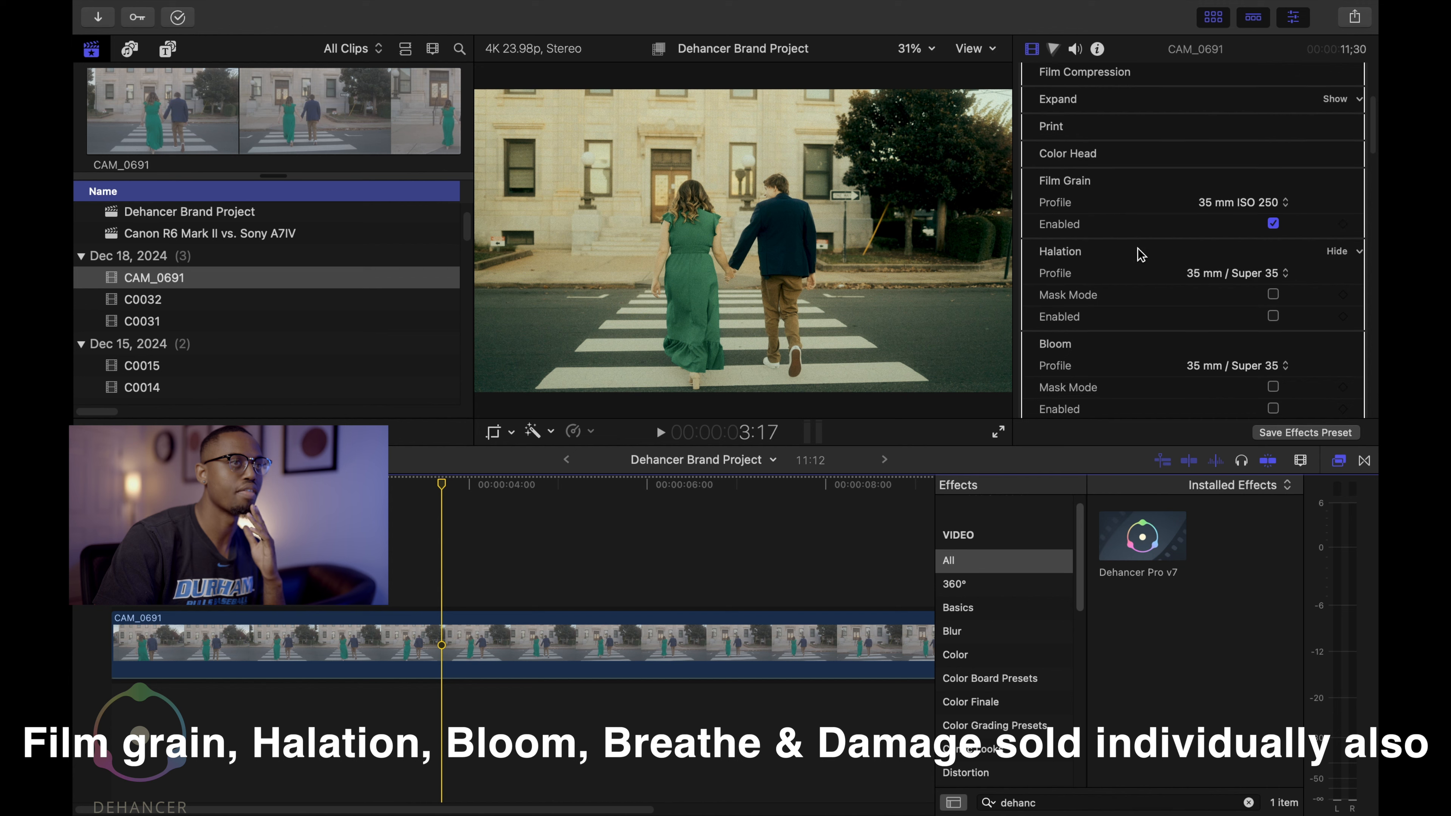
{"action": "scroll", "coordinate": [1139, 257], "scroll_direction": "down", "scroll_amount": 2}
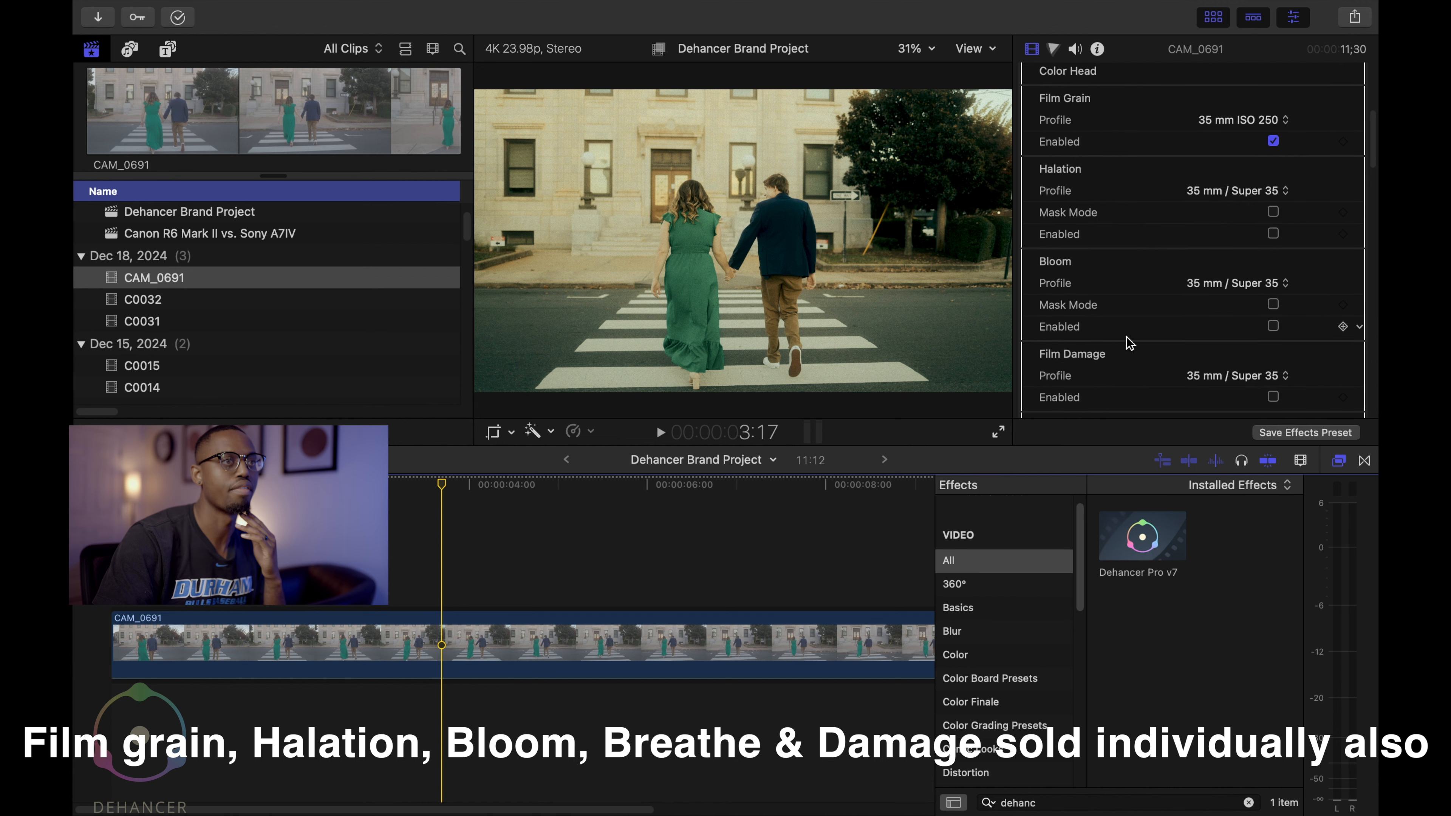
{"action": "scroll", "coordinate": [1128, 328], "scroll_direction": "down", "scroll_amount": 4}
{"action": "scroll", "coordinate": [1148, 336], "scroll_direction": "down", "scroll_amount": 3}
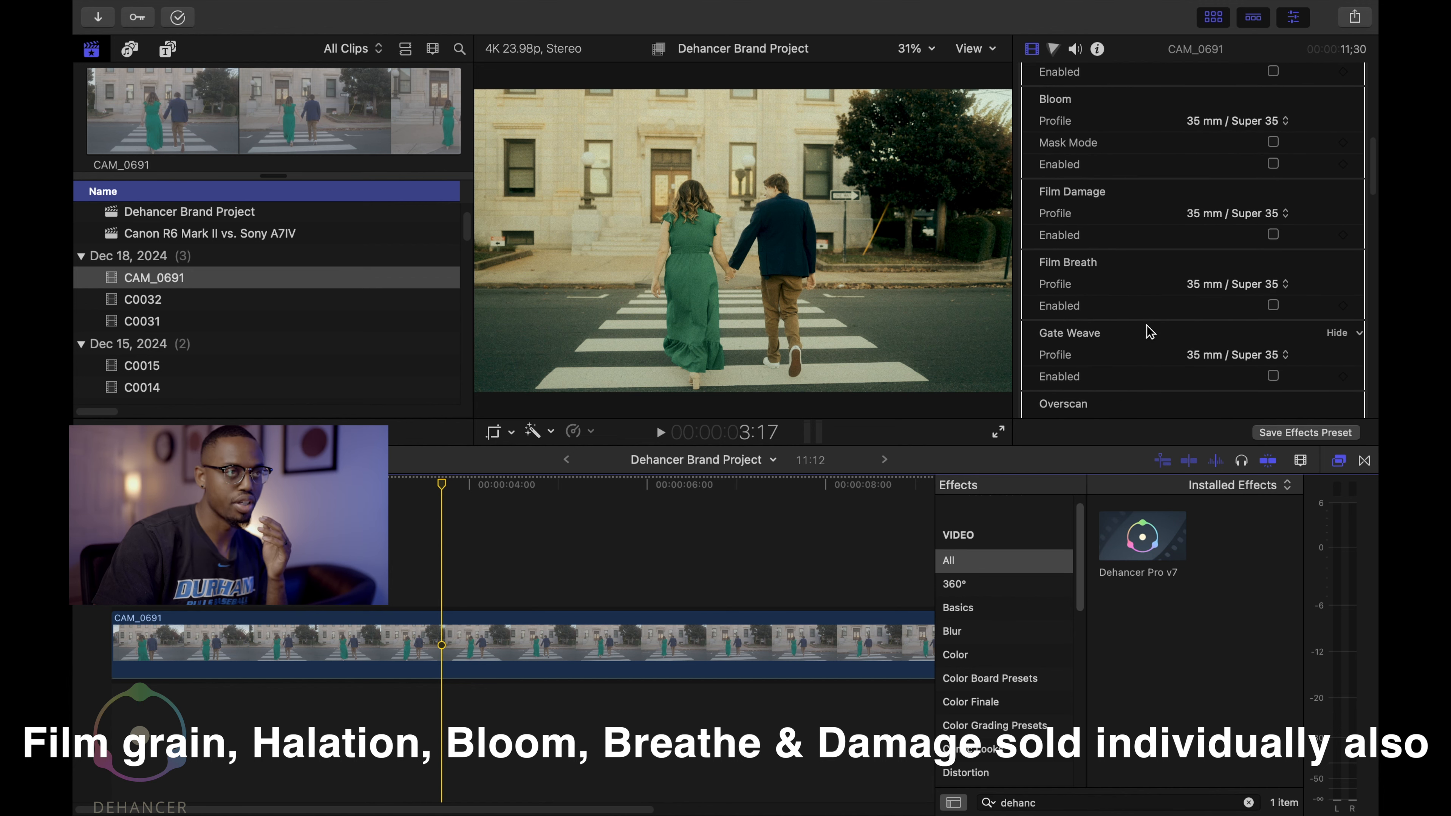
{"action": "scroll", "coordinate": [1152, 293], "scroll_direction": "up", "scroll_amount": 4}
{"action": "scroll", "coordinate": [1152, 293], "scroll_direction": "up", "scroll_amount": 5}
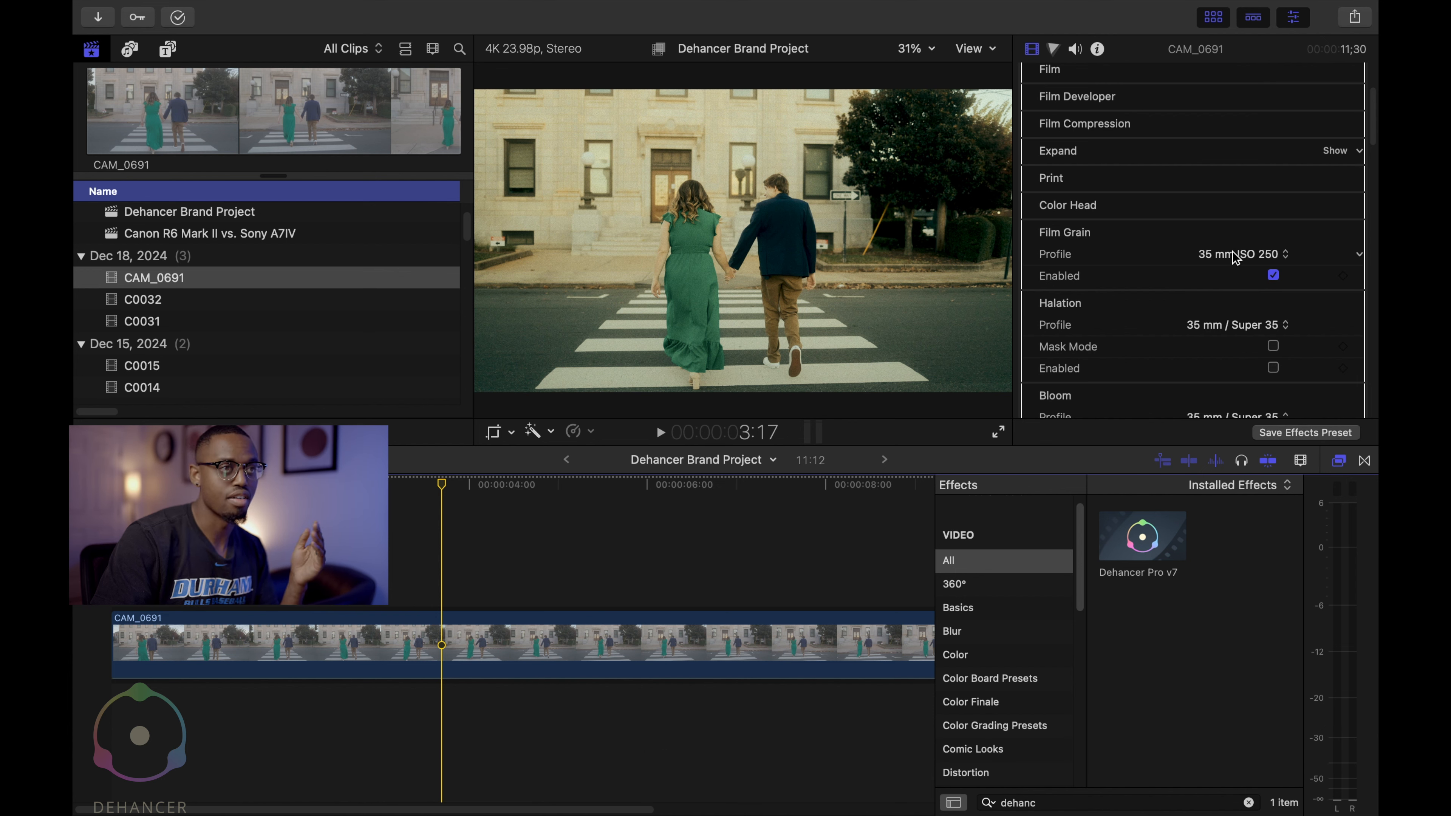
{"action": "left_click", "coordinate": [1257, 252]}
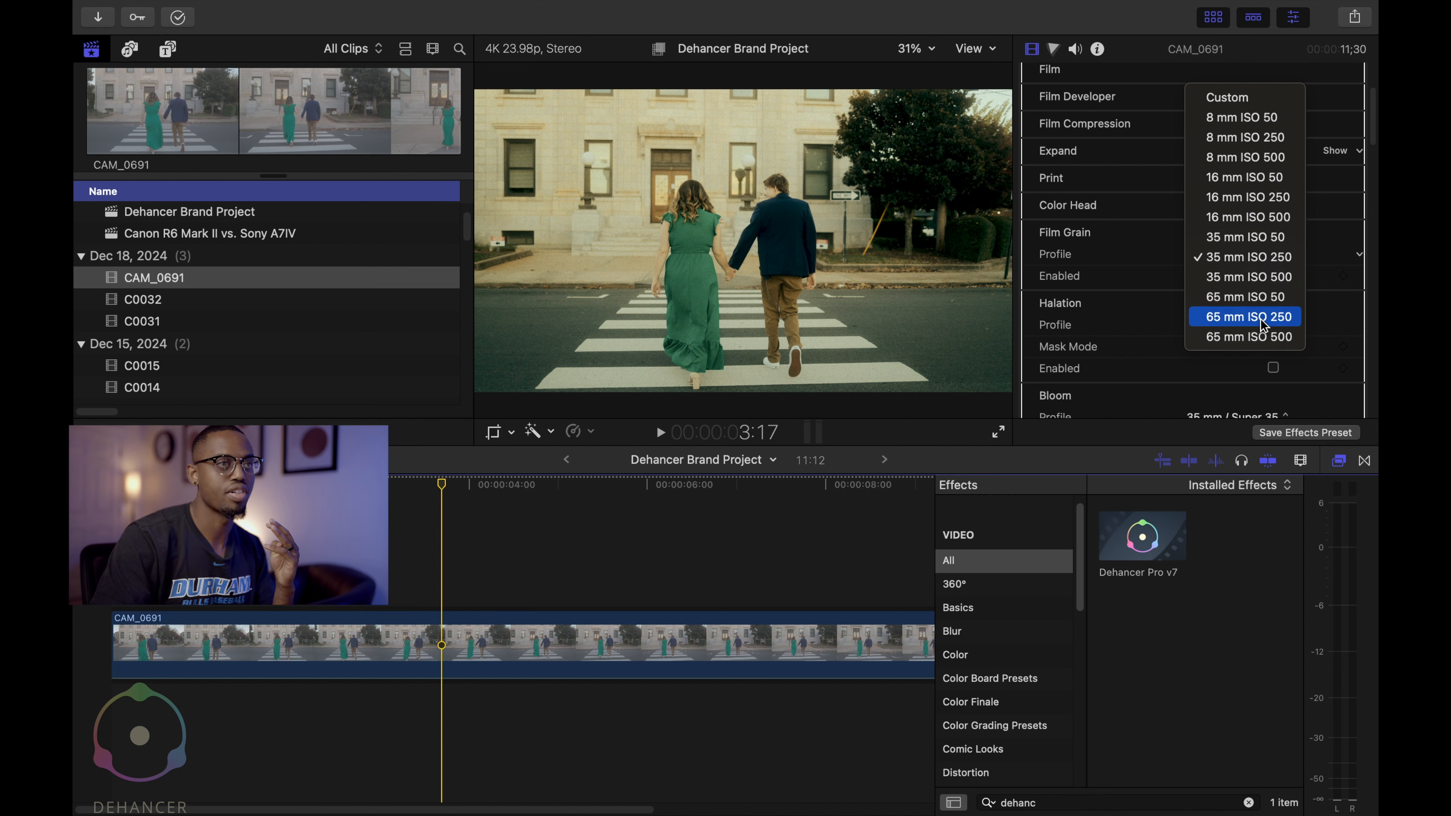
{"action": "left_click", "coordinate": [1263, 257]}
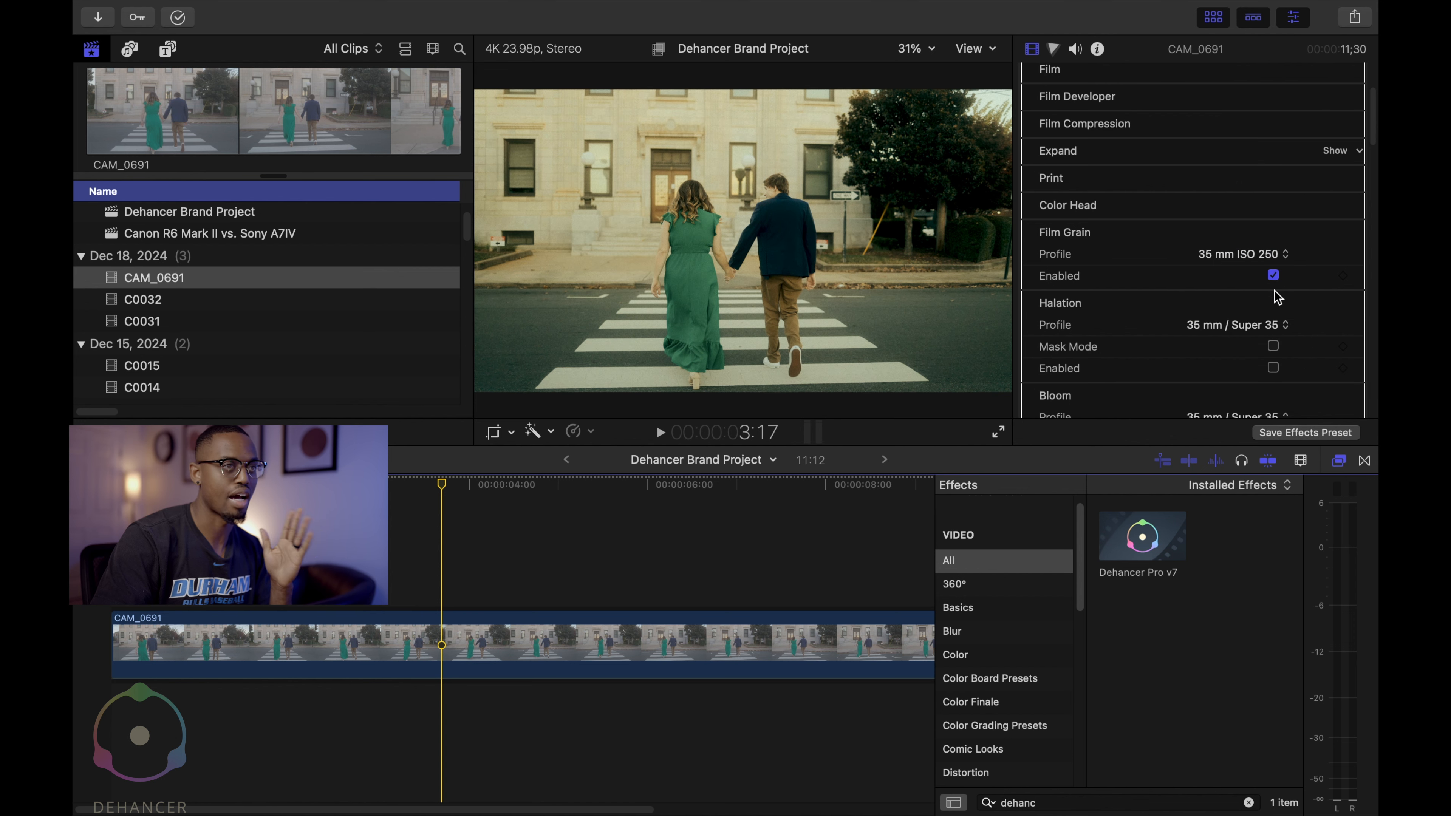
Step: Try enabling Bloom with the 35 mm / Super 35 profile
{"action": "scroll", "coordinate": [1275, 313], "scroll_direction": "down", "scroll_amount": 2}
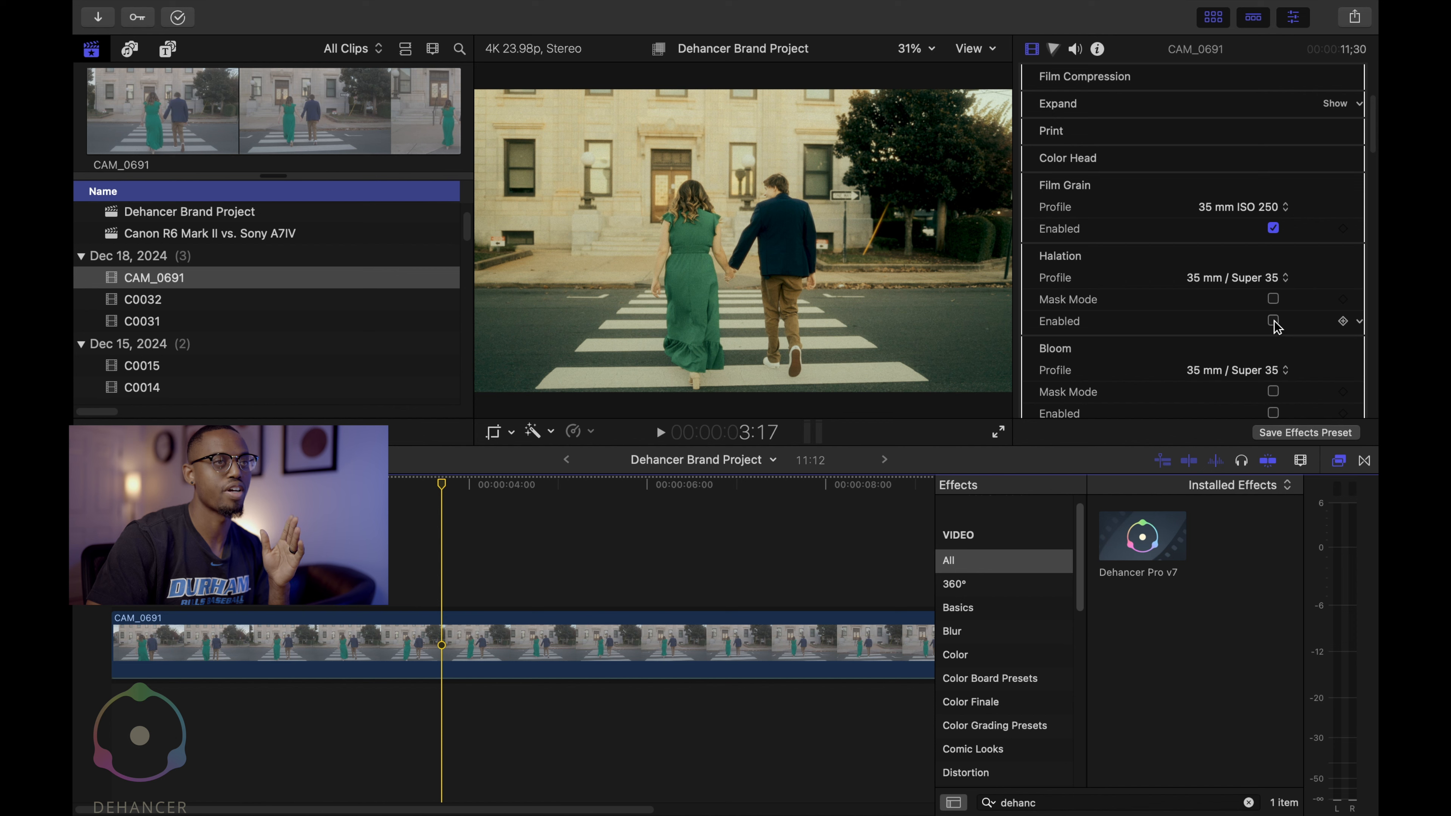
{"action": "scroll", "coordinate": [1276, 326], "scroll_direction": "down", "scroll_amount": 3}
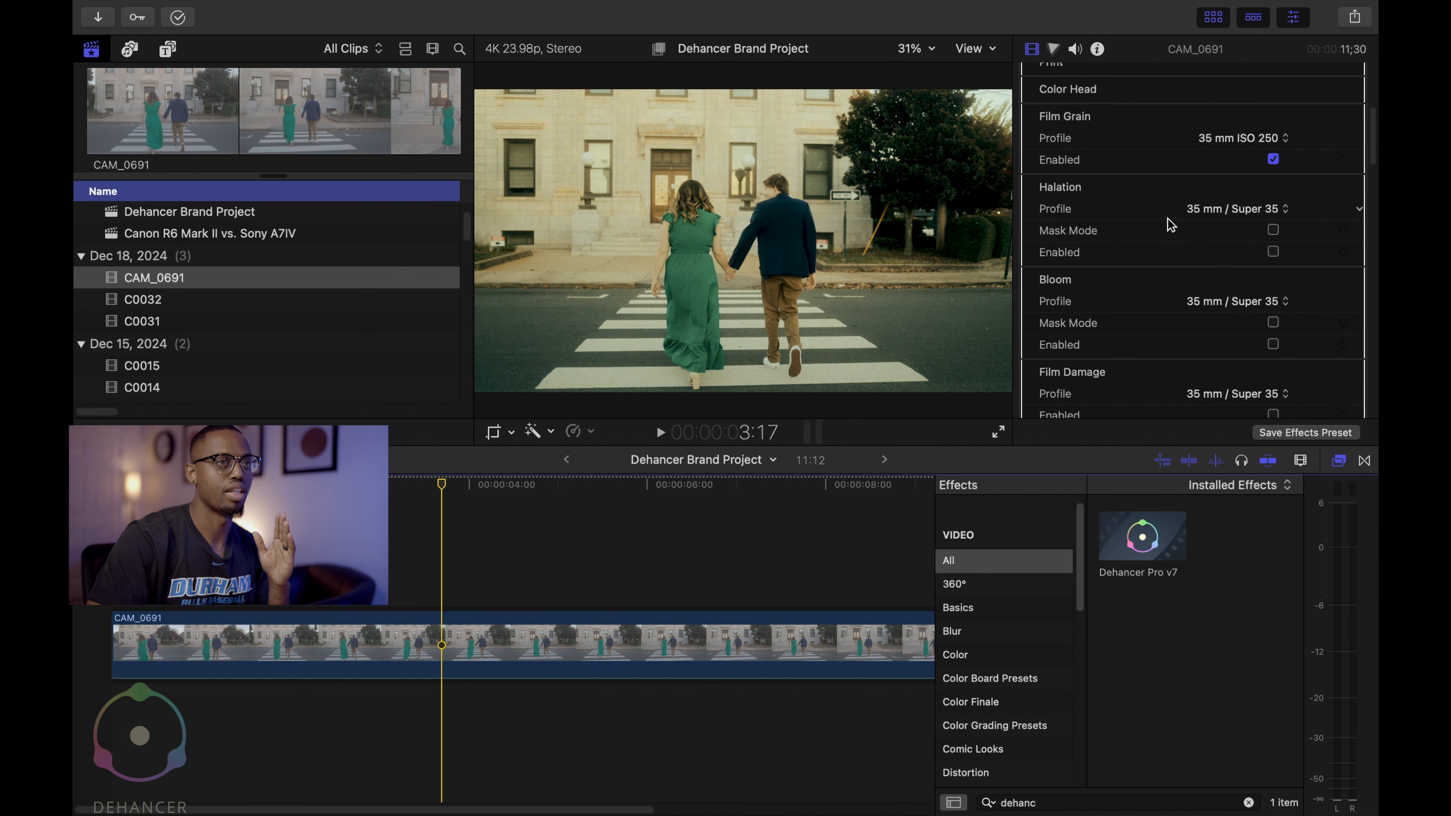
{"action": "left_click", "coordinate": [1277, 347]}
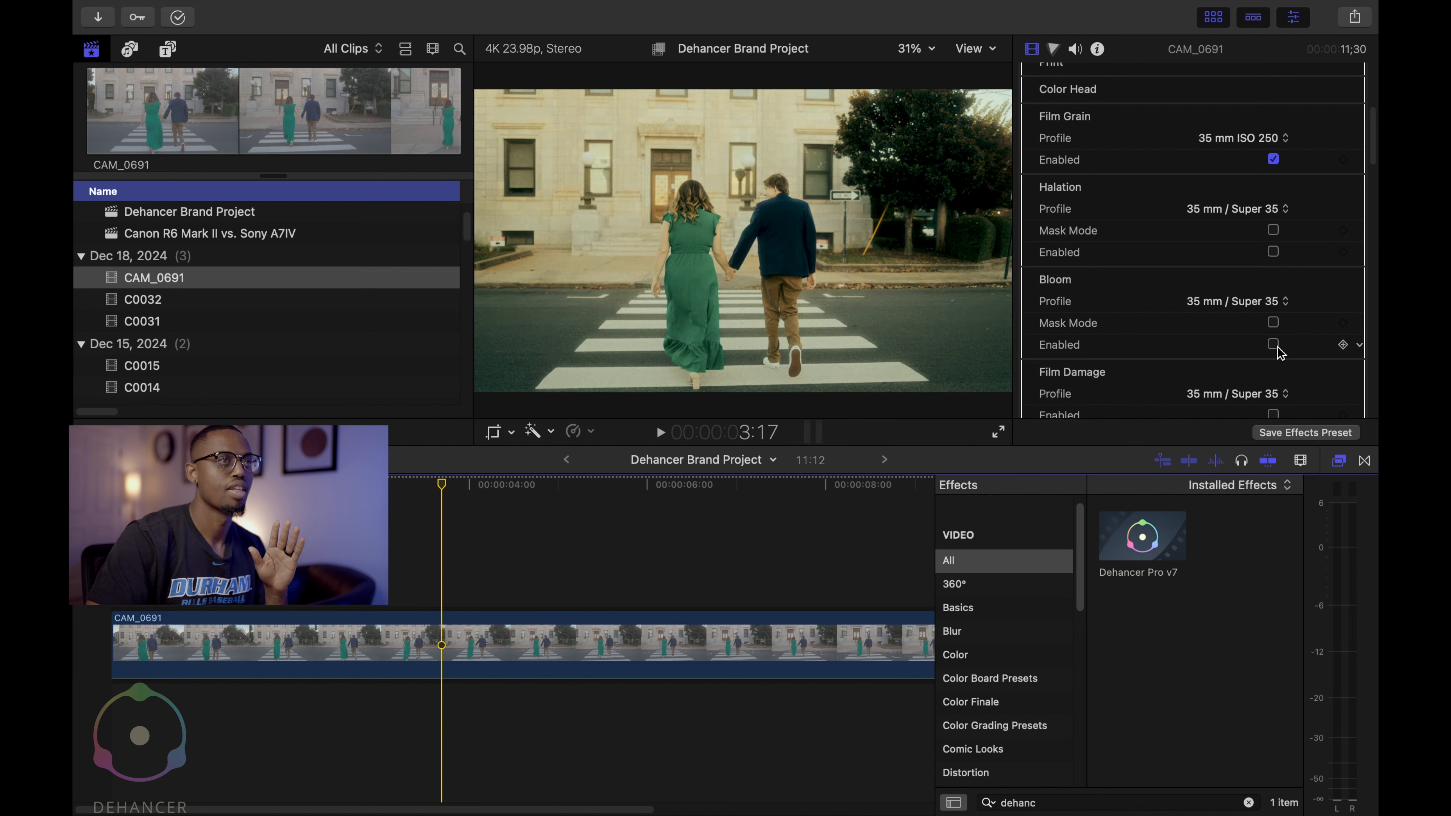
Step: Enable Bloom with the 35 mm / Super 35 profile, and enable Film Damage with the 65 mm / 70 mm profile
{"action": "left_click", "coordinate": [1277, 347]}
{"action": "left_click", "coordinate": [1277, 347]}
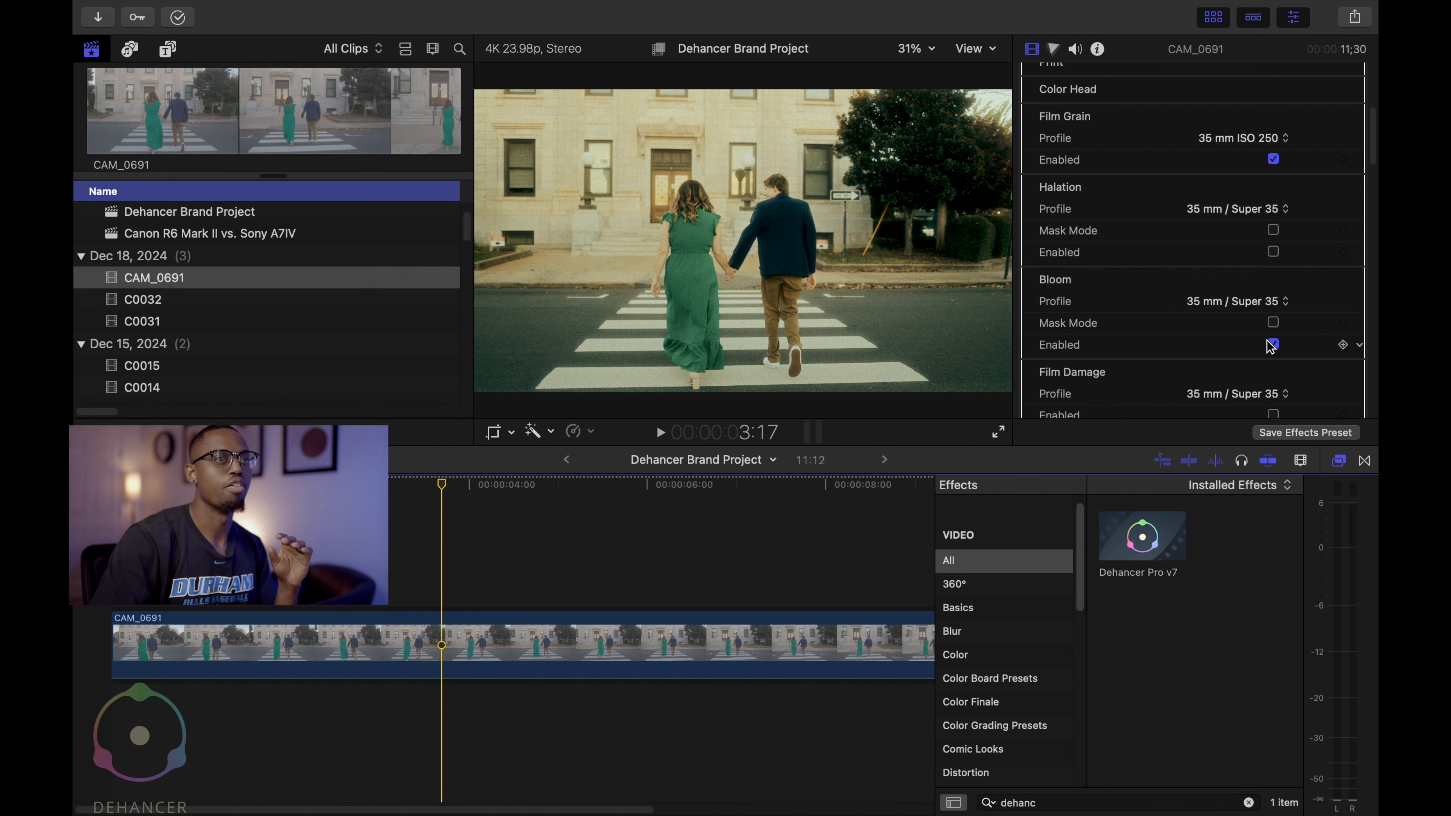
{"action": "scroll", "coordinate": [1271, 345], "scroll_direction": "down", "scroll_amount": 5}
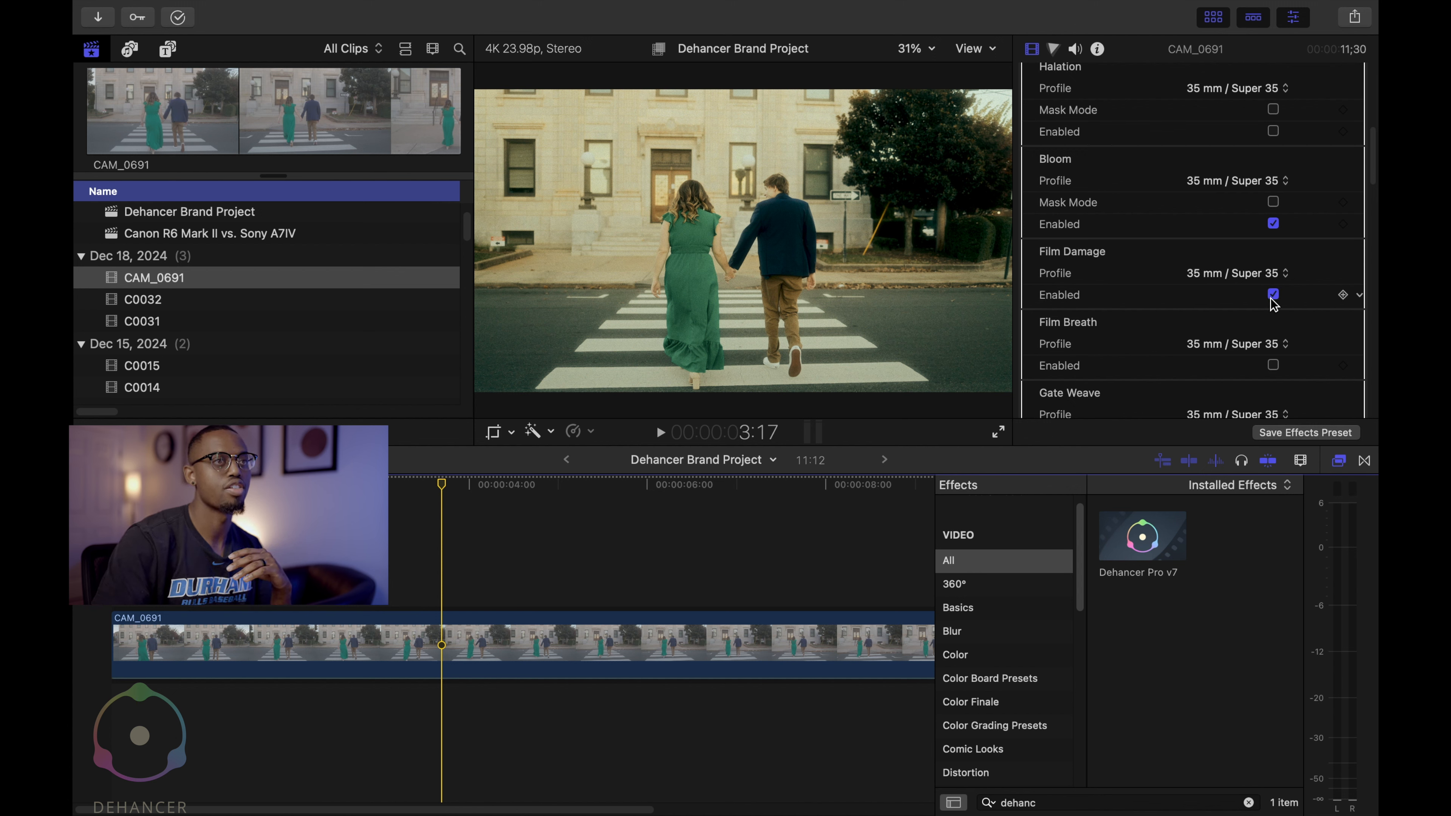
{"action": "left_click", "coordinate": [1273, 273]}
{"action": "left_click", "coordinate": [1267, 304]}
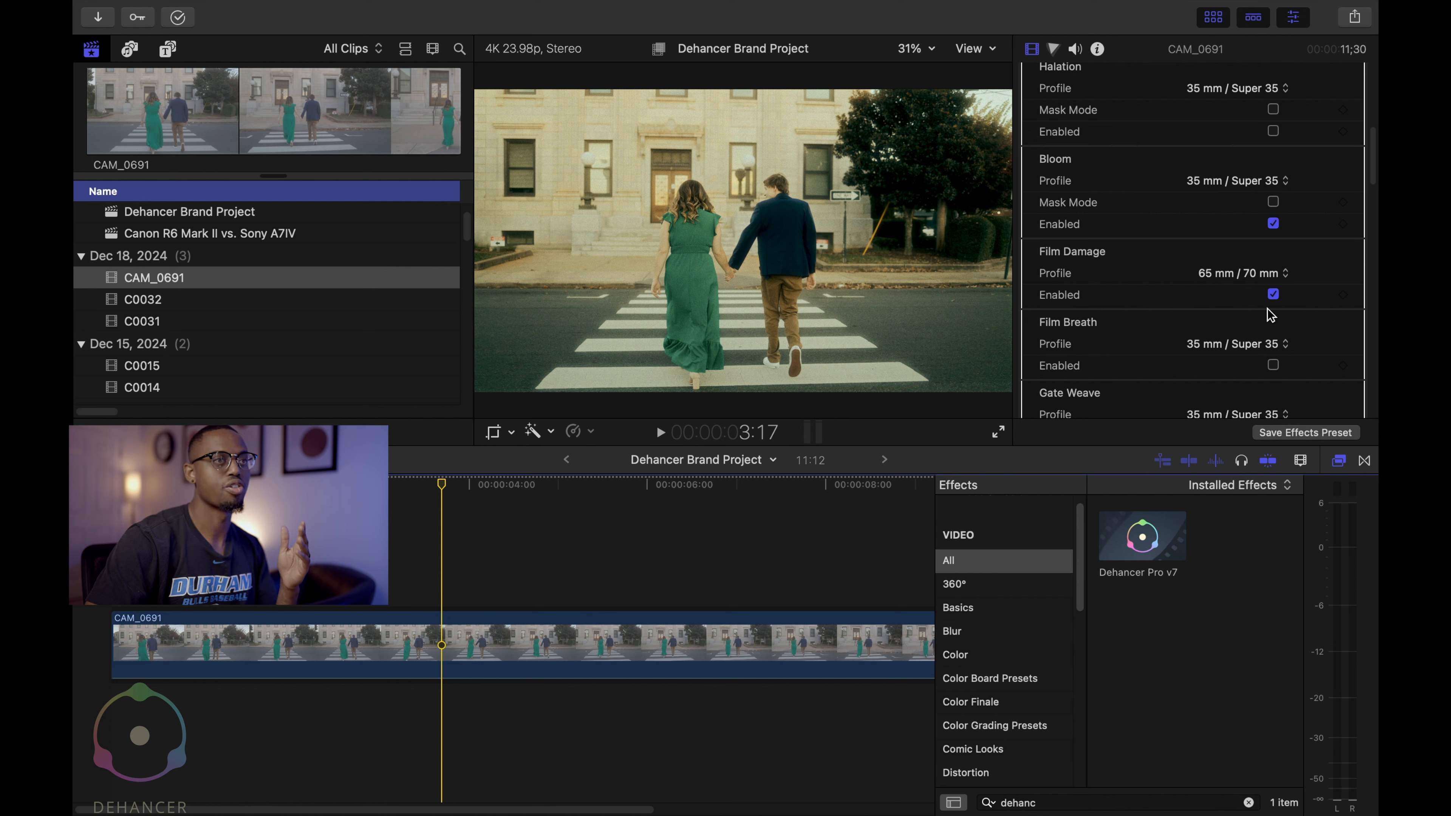
Step: Collapse the Film Grain, Halation, Bloom, Film Damage, Film Breath and Gate Weave sections
{"action": "scroll", "coordinate": [1270, 314], "scroll_direction": "down", "scroll_amount": 3}
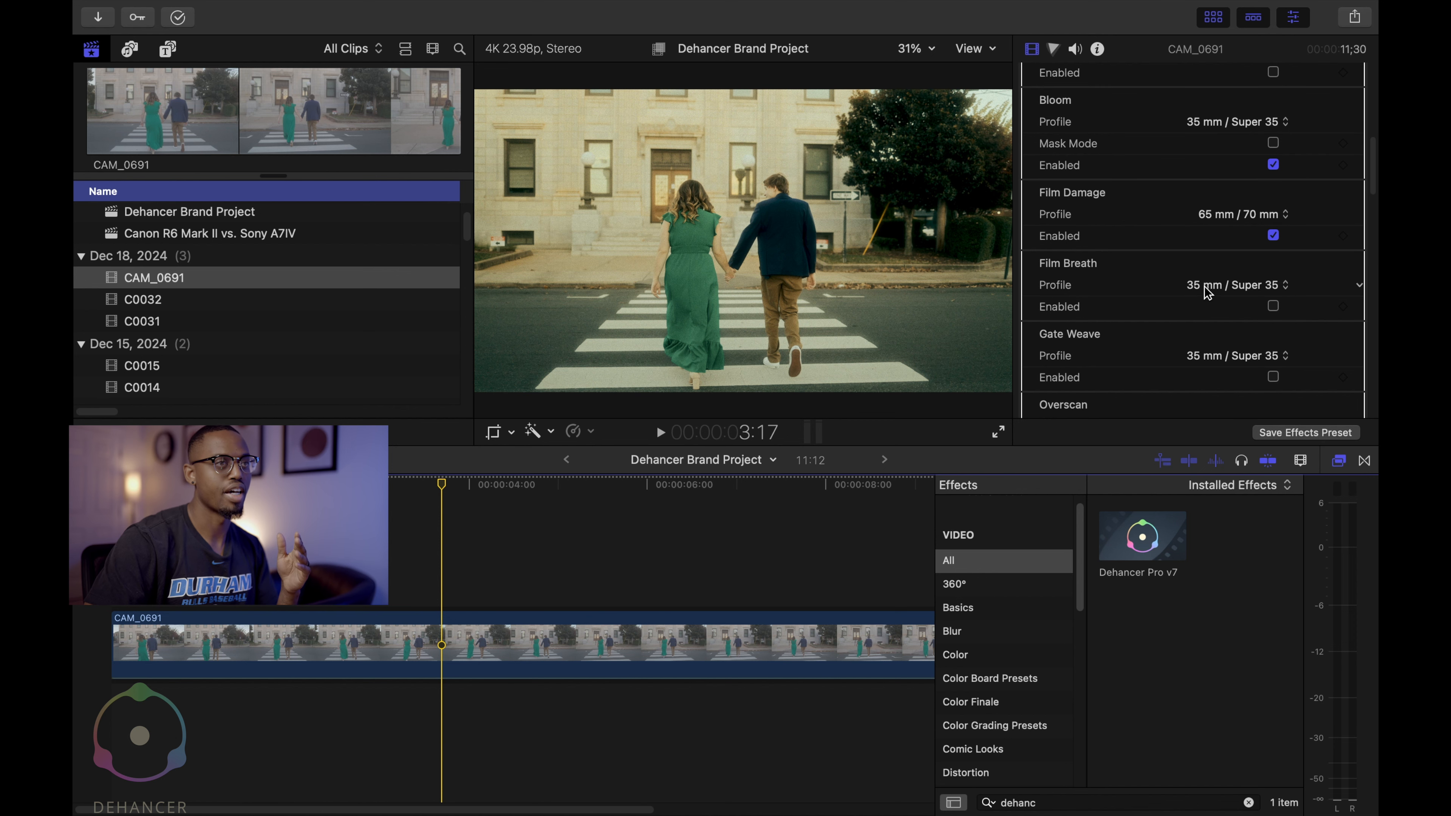
{"action": "scroll", "coordinate": [1226, 278], "scroll_direction": "down", "scroll_amount": 4}
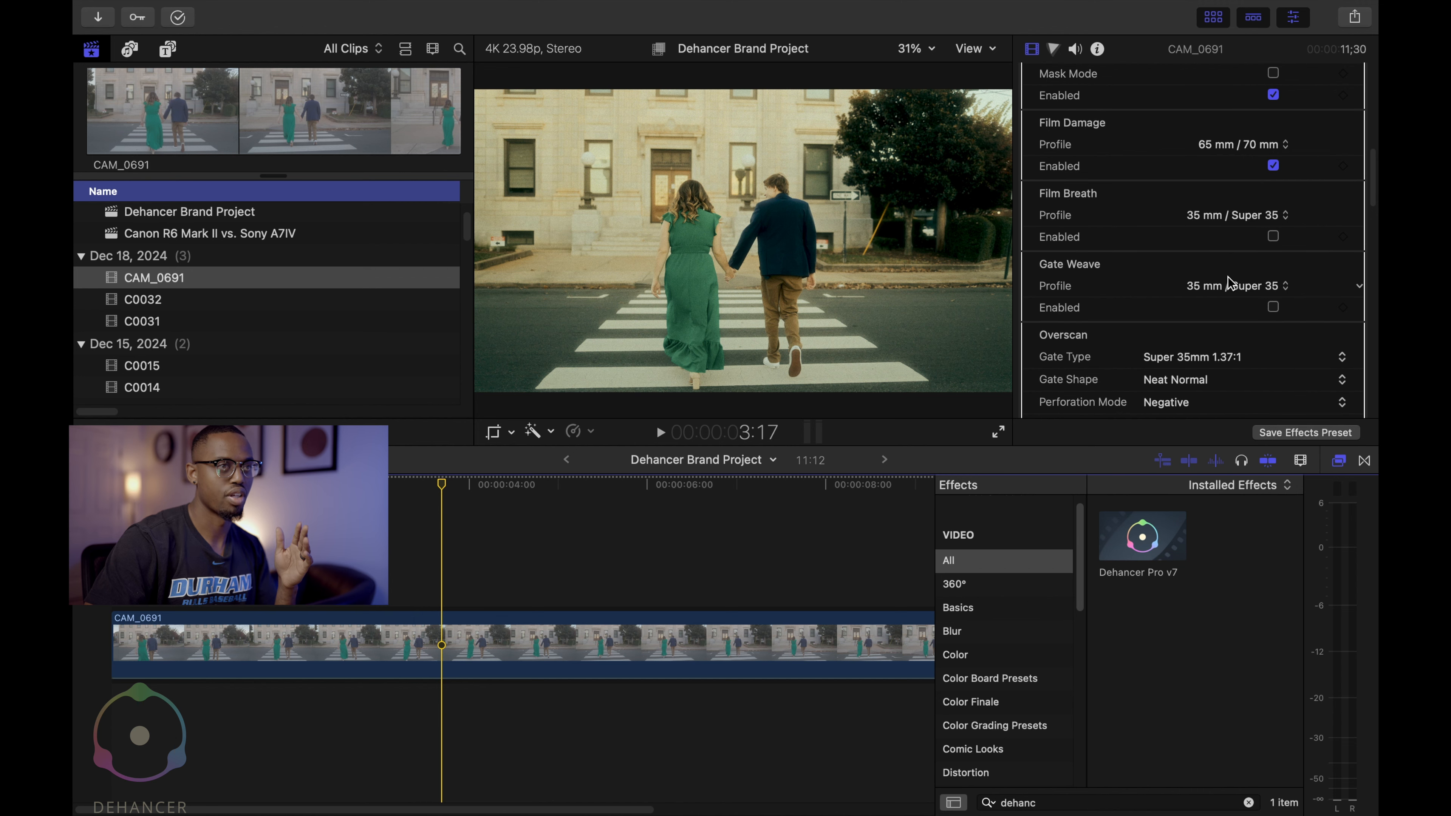
{"action": "scroll", "coordinate": [1234, 303], "scroll_direction": "up", "scroll_amount": 10}
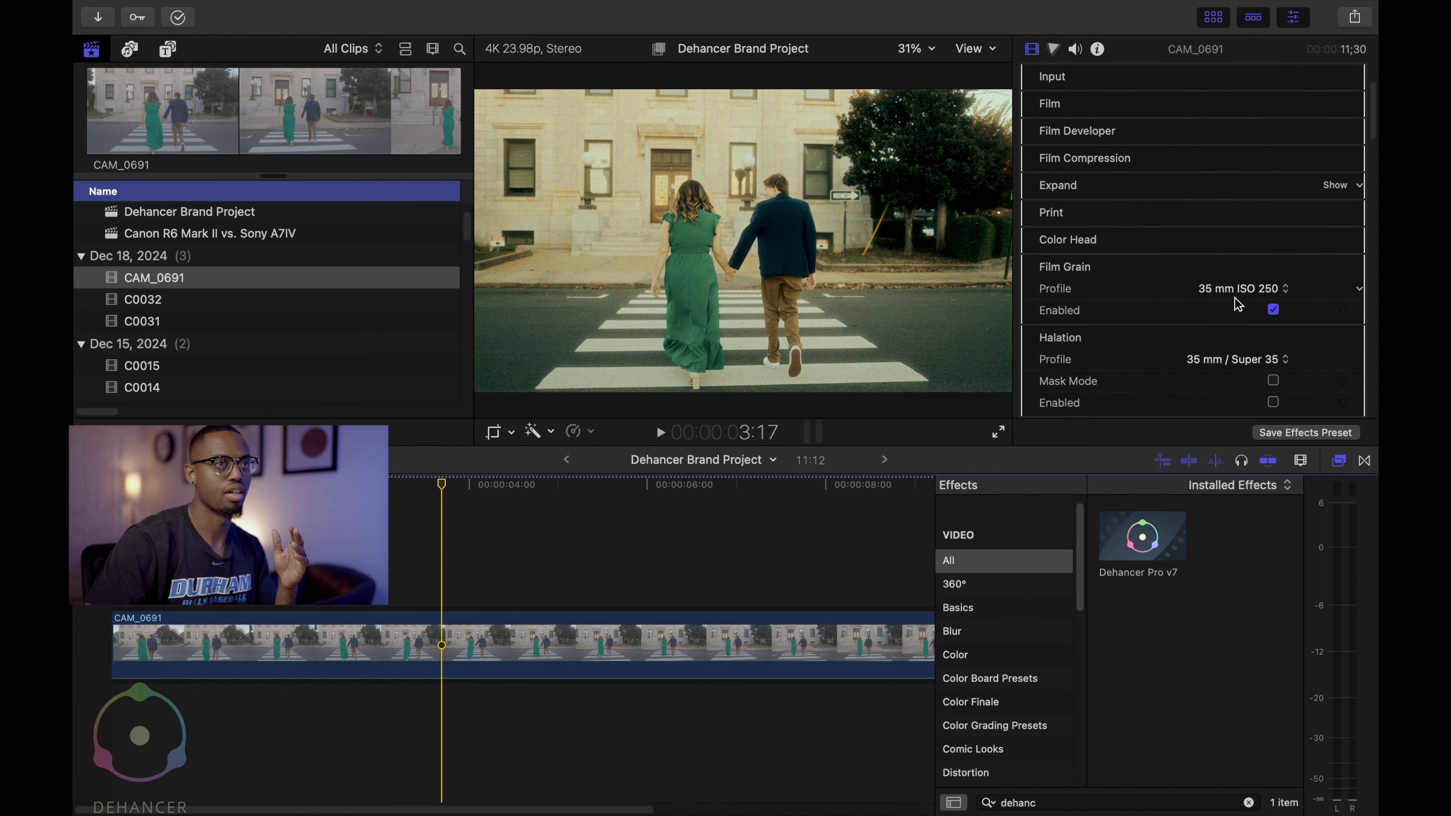
{"action": "left_click", "coordinate": [1339, 266]}
{"action": "scroll", "coordinate": [1282, 281], "scroll_direction": "down", "scroll_amount": 3}
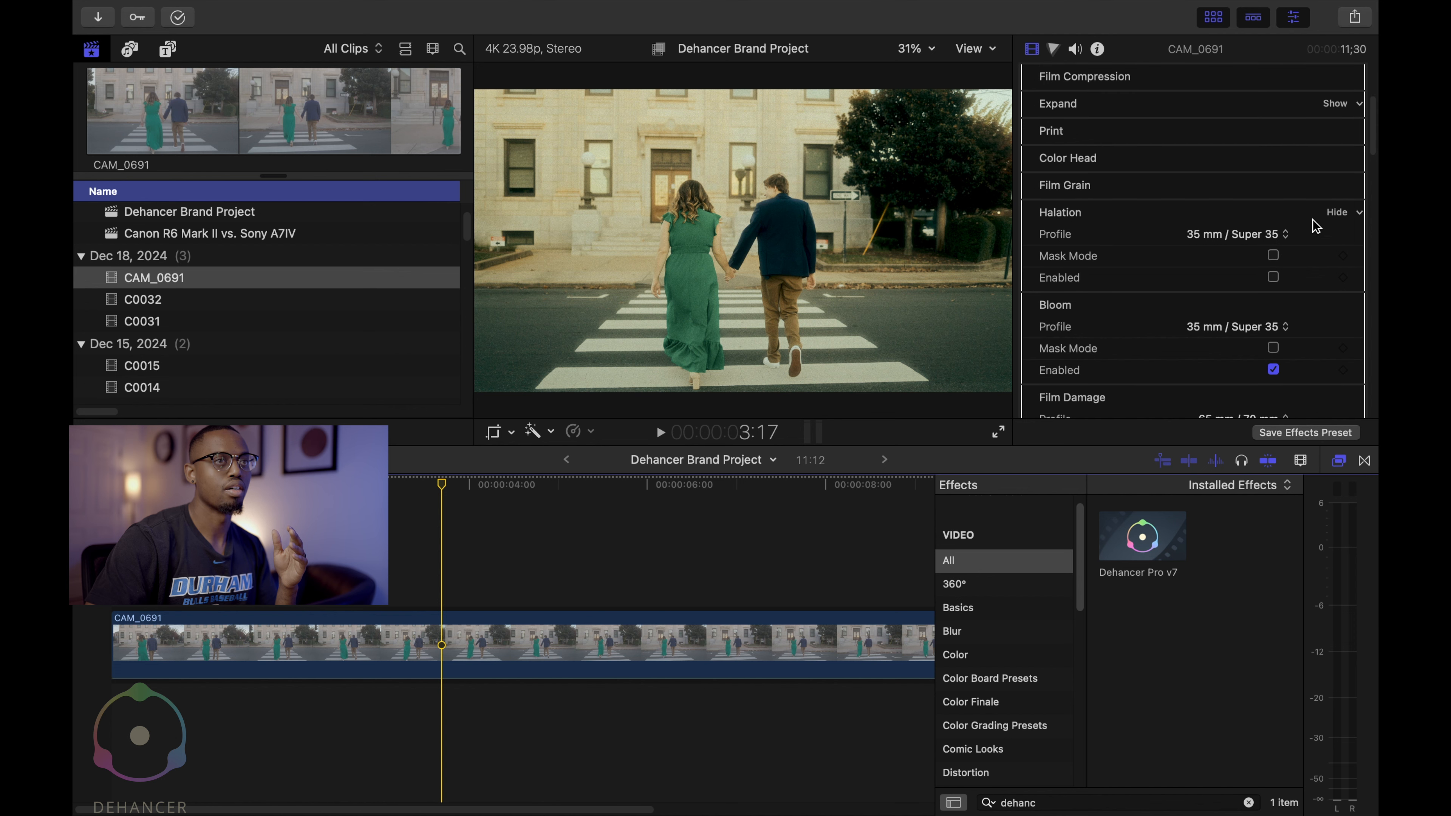
{"action": "left_click", "coordinate": [1324, 216]}
{"action": "left_click", "coordinate": [1331, 242]}
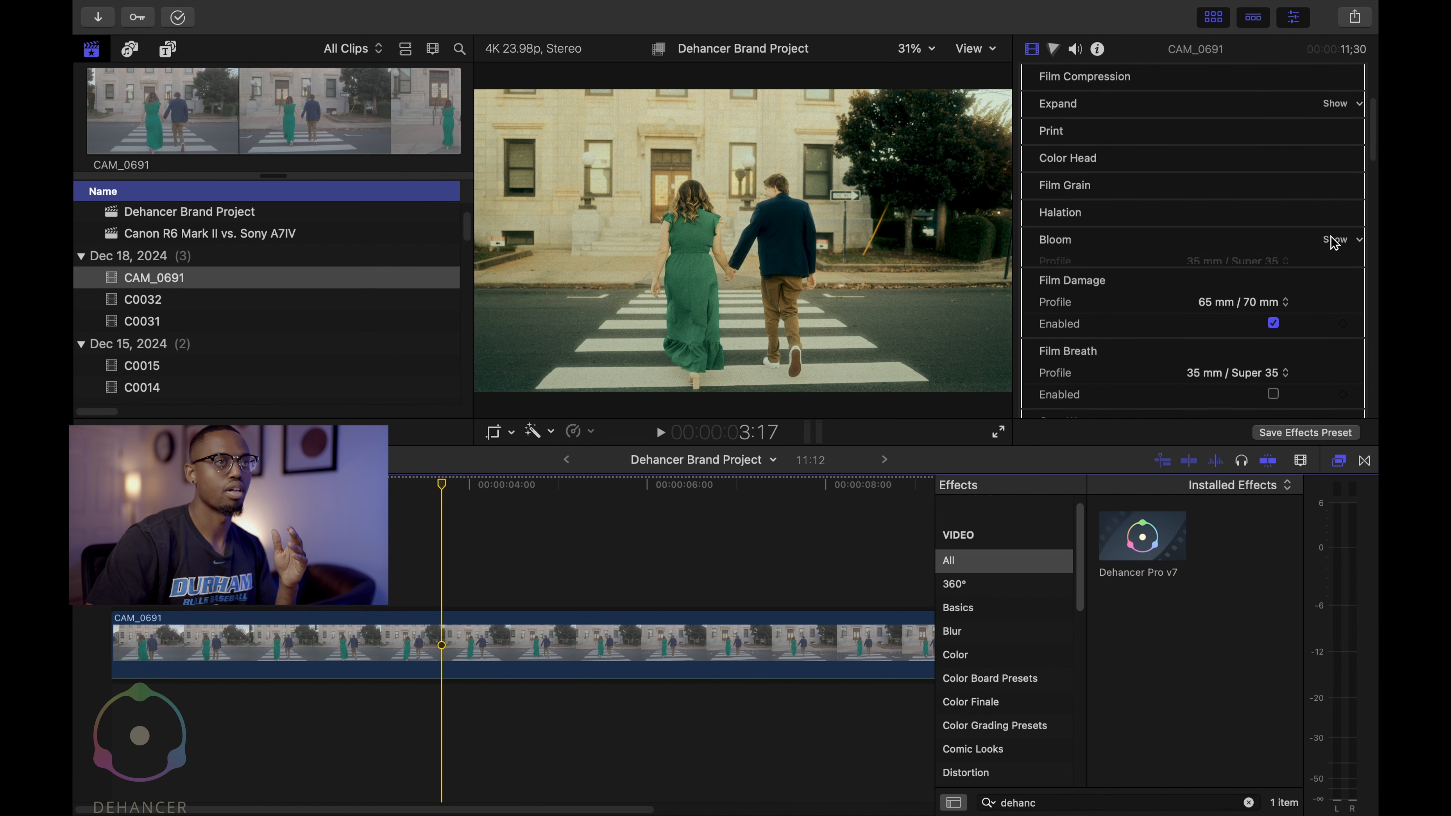
{"action": "left_click", "coordinate": [1333, 264]}
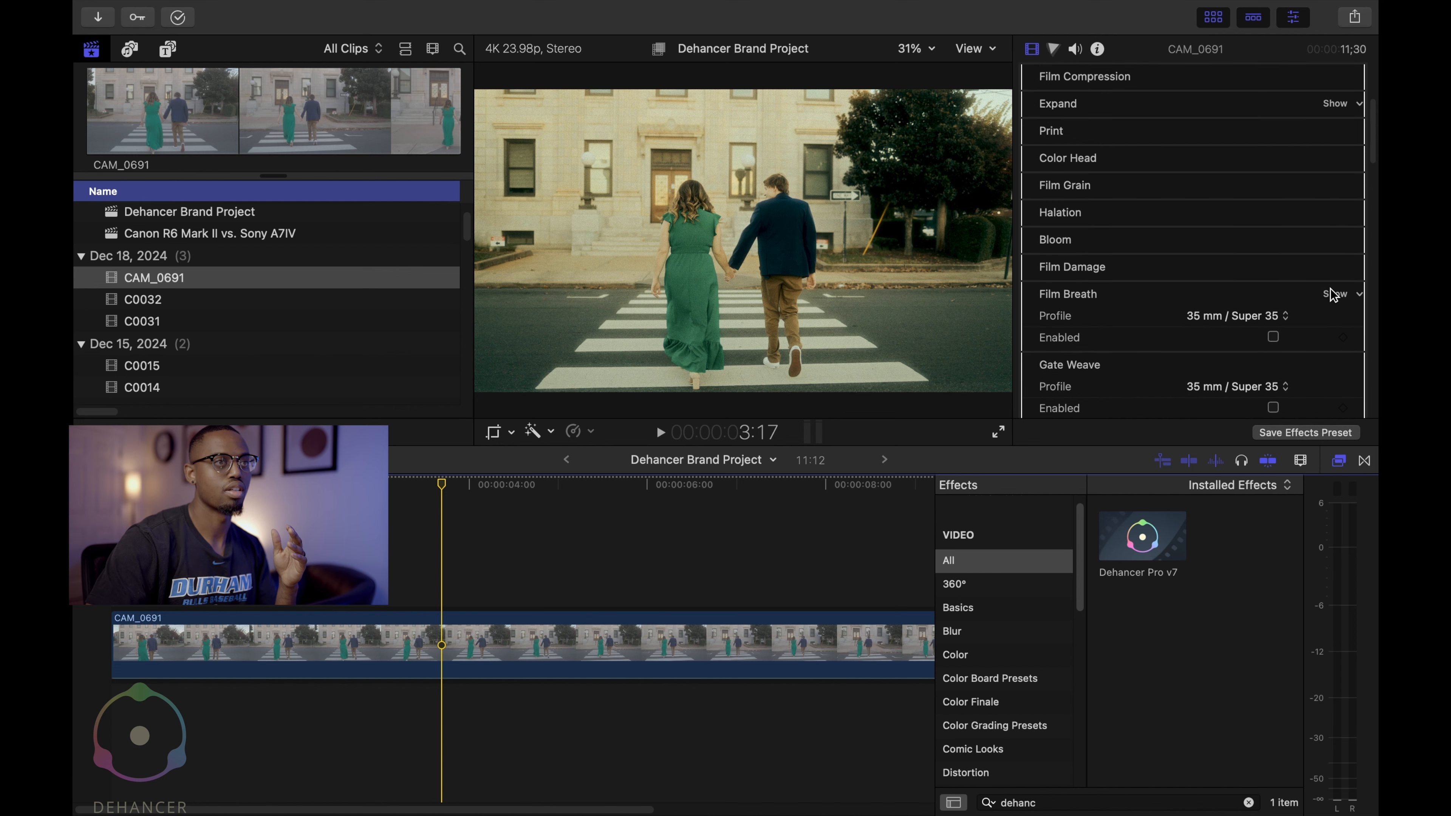
{"action": "left_click", "coordinate": [1334, 295]}
{"action": "left_click", "coordinate": [1330, 321]}
Step: Enable the Overscan effect with its default gate and perforation settings
{"action": "scroll", "coordinate": [1319, 300], "scroll_direction": "down", "scroll_amount": 3}
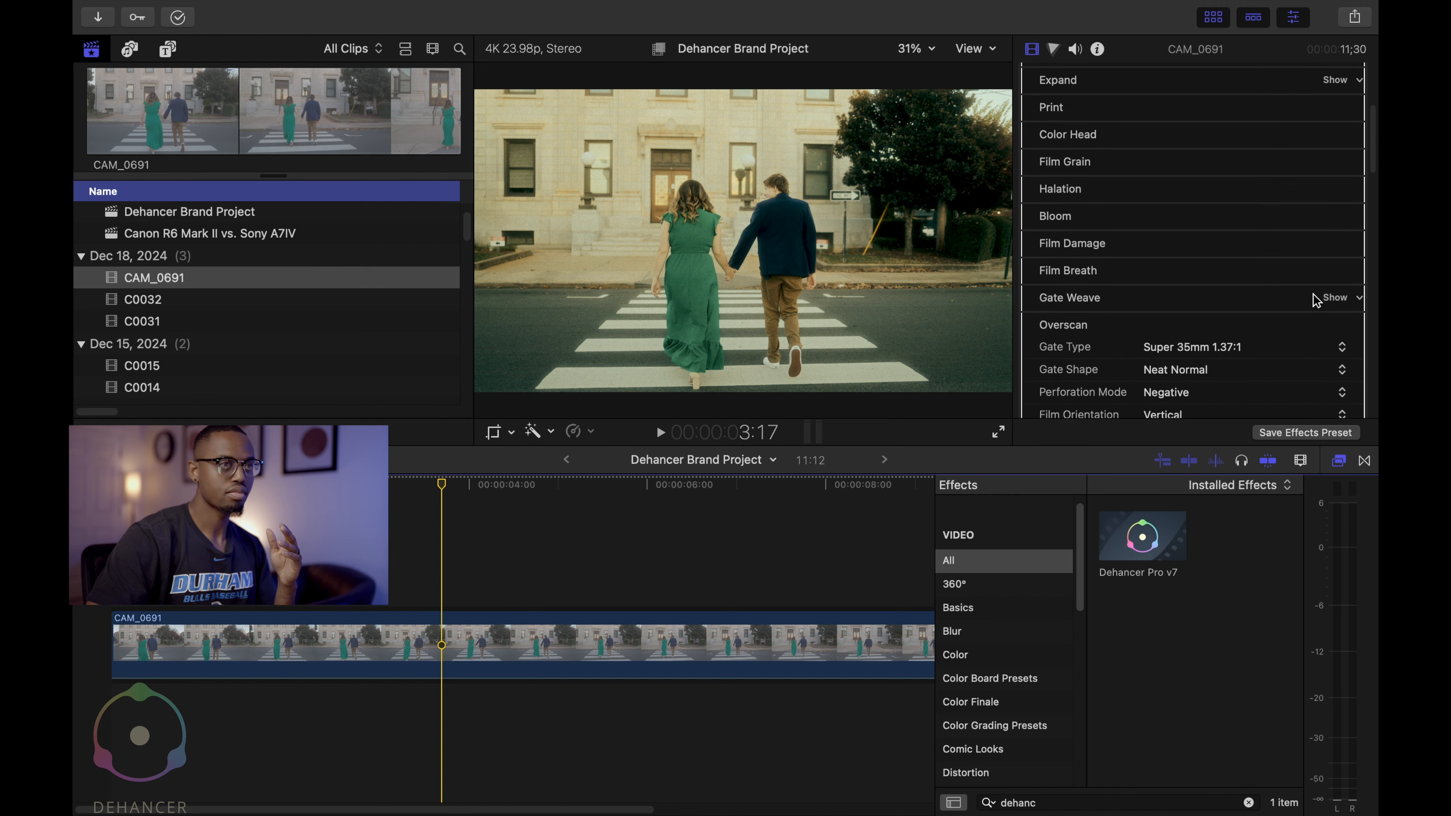
{"action": "scroll", "coordinate": [1312, 301], "scroll_direction": "down", "scroll_amount": 2}
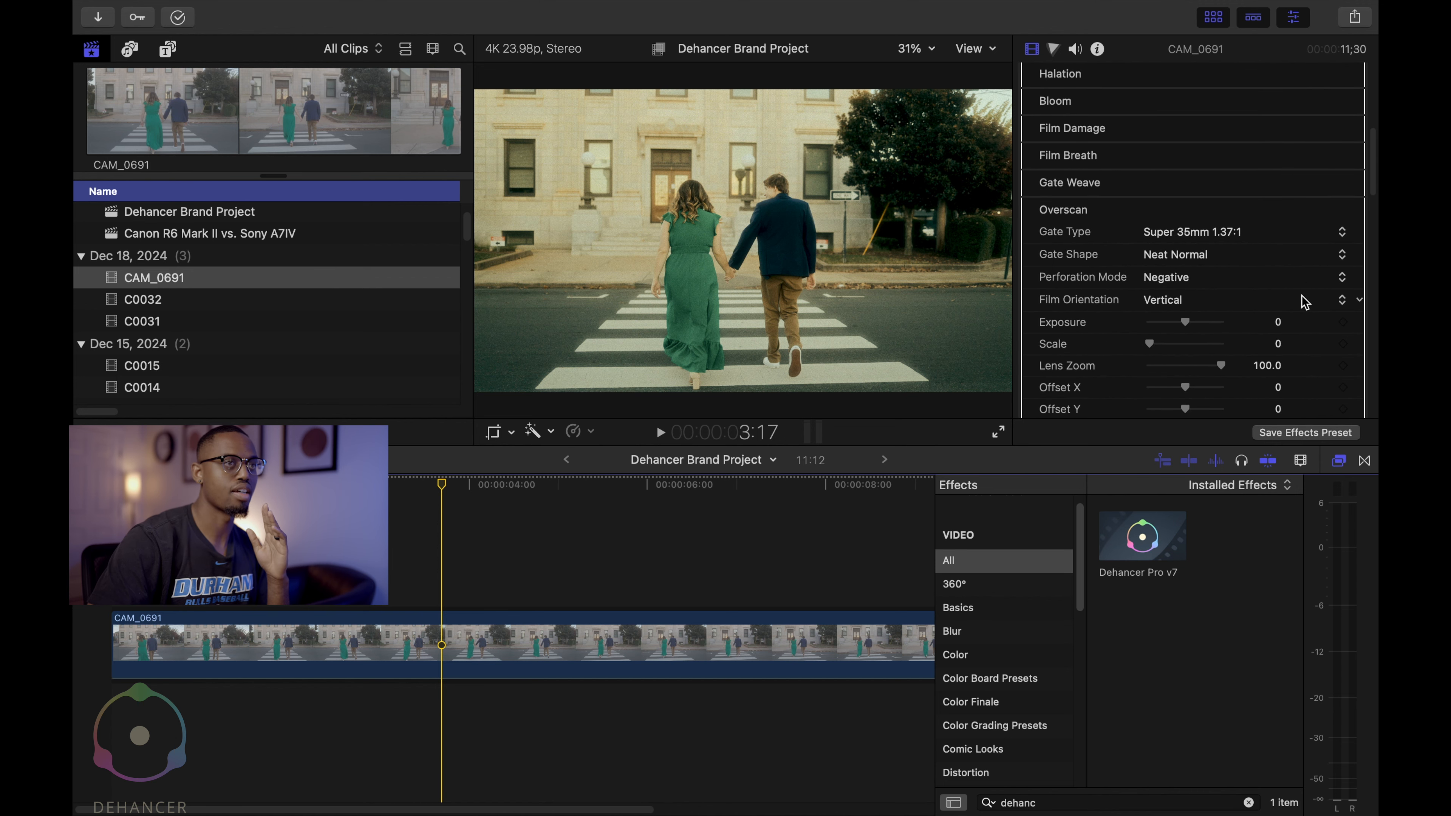
{"action": "scroll", "coordinate": [1261, 270], "scroll_direction": "down", "scroll_amount": 3}
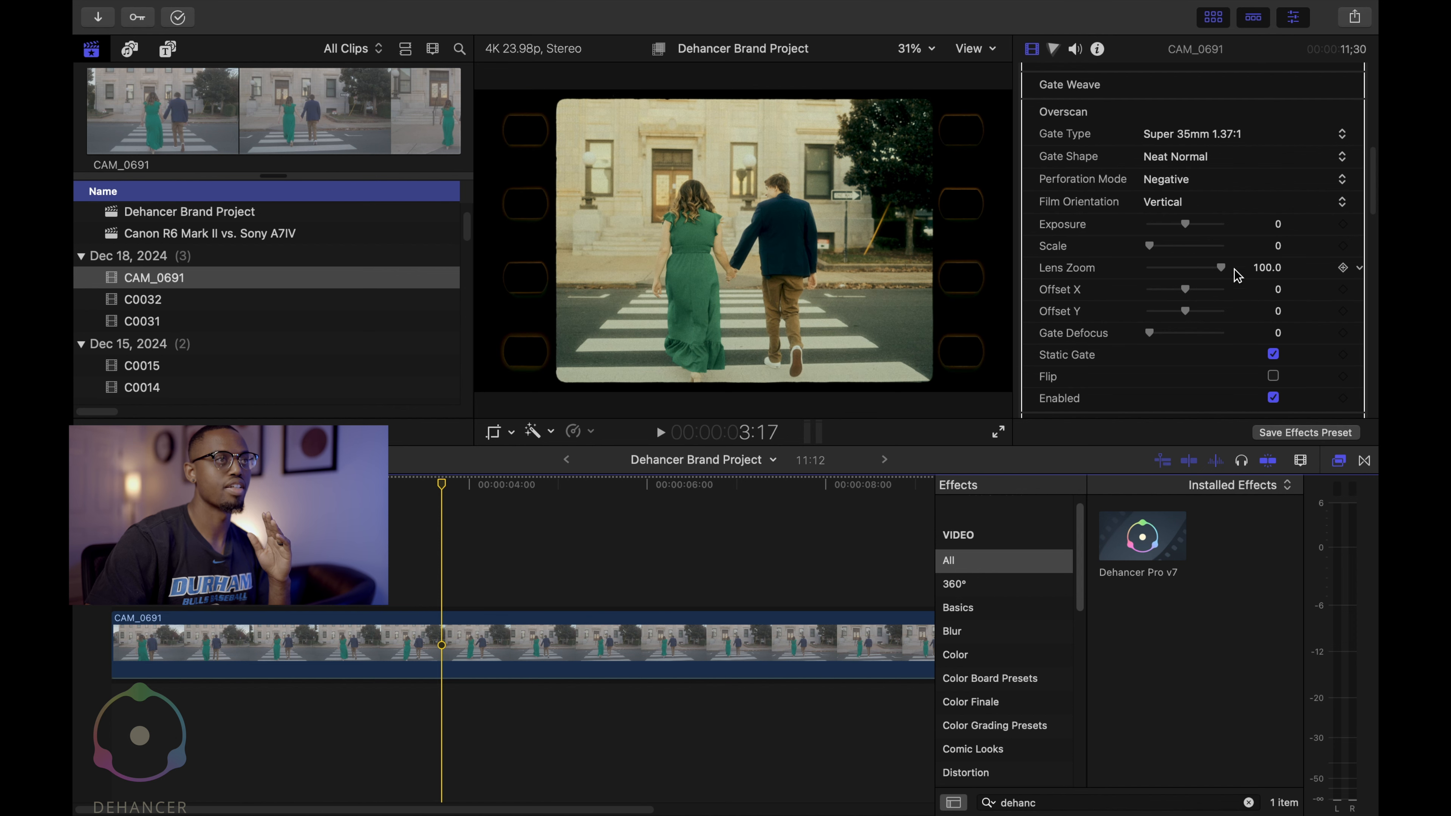
{"action": "scroll", "coordinate": [1236, 264], "scroll_direction": "up", "scroll_amount": 1}
{"action": "scroll", "coordinate": [1236, 264], "scroll_direction": "up", "scroll_amount": 2}
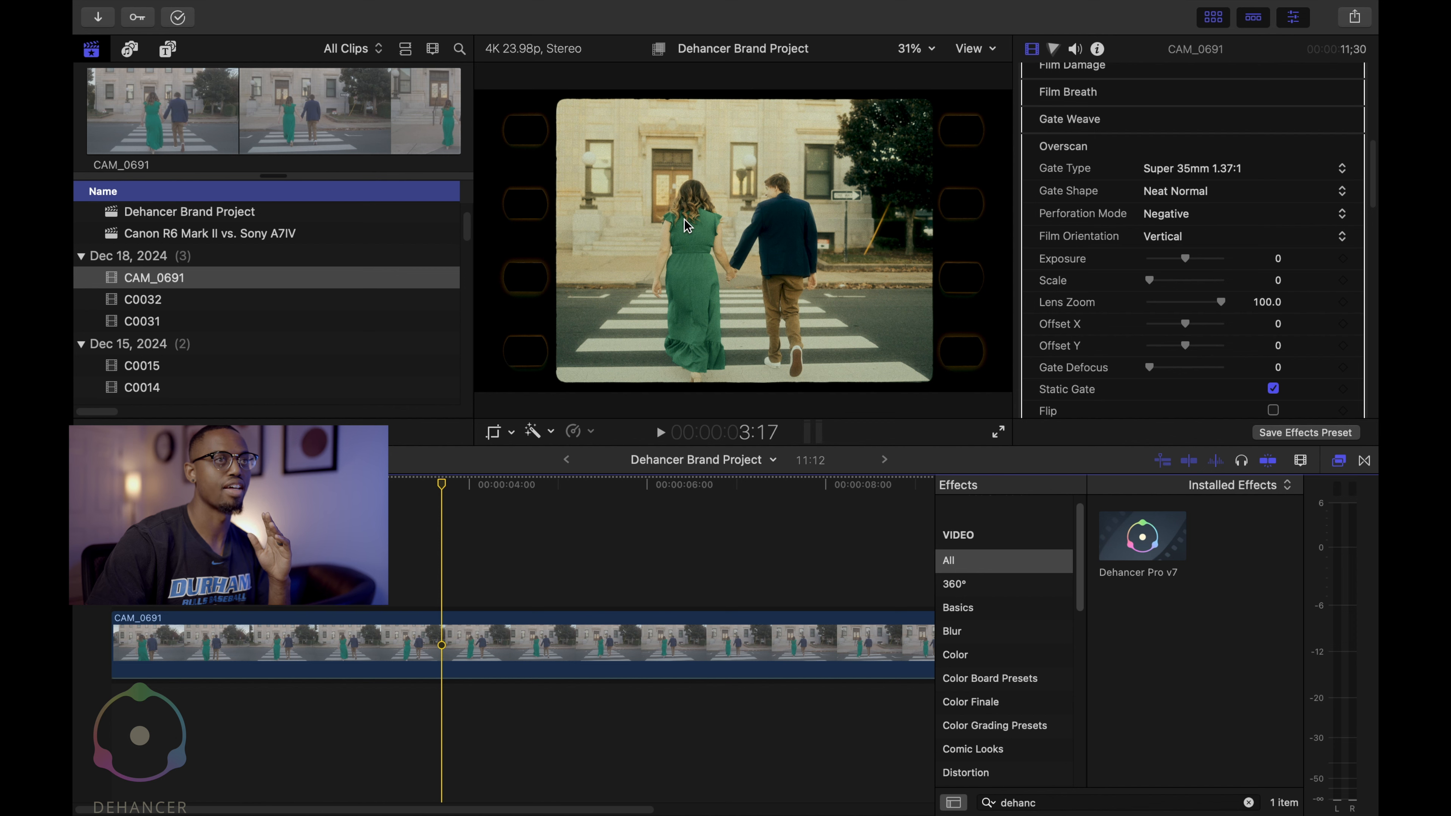
Step: Try the Overscan gate types Super 8mm 1.33:1, Standard 16mm 1.37:1 and Super 16mm 1.66:1 in turn
{"action": "left_click", "coordinate": [1249, 169]}
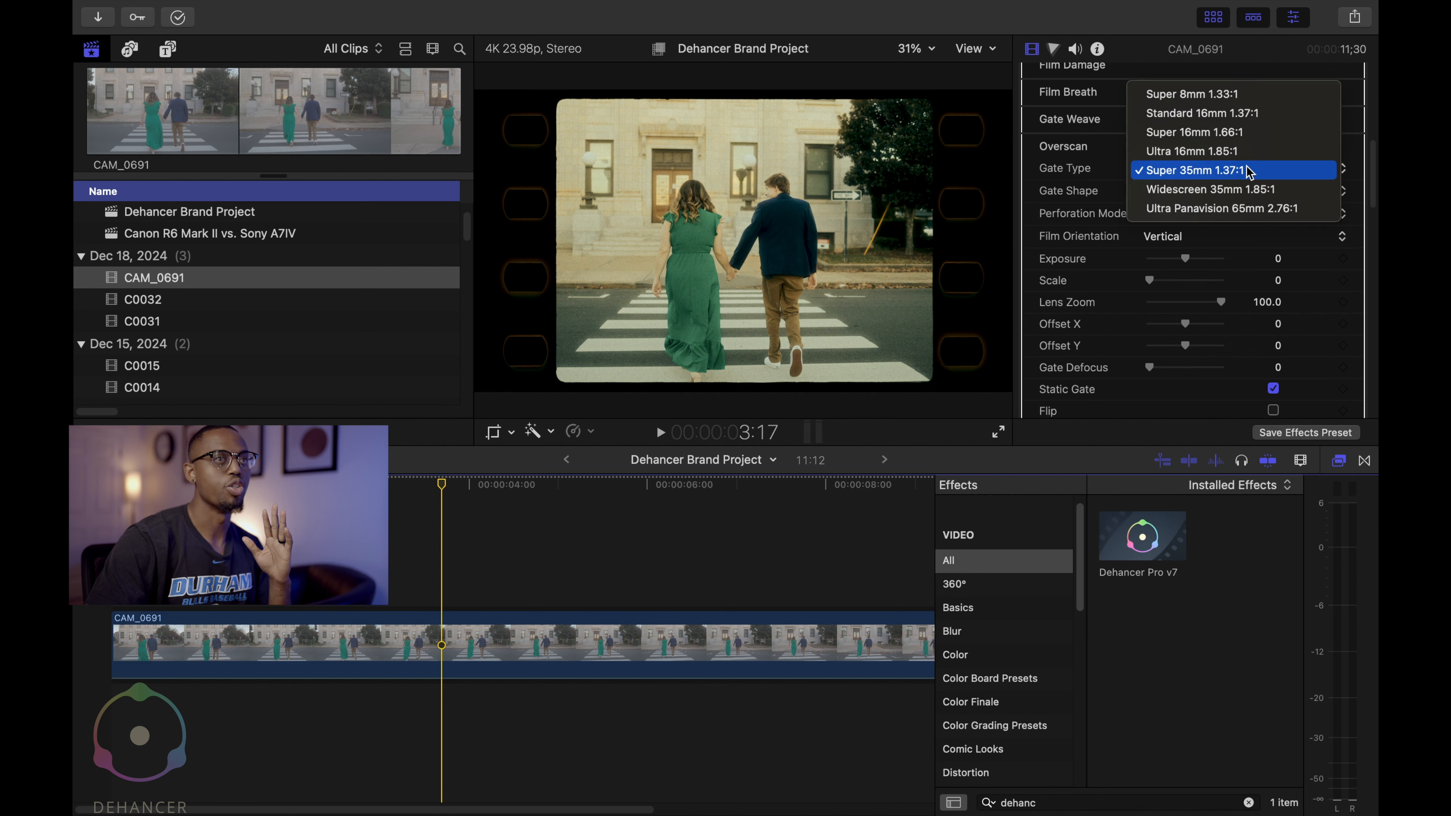
{"action": "left_click", "coordinate": [1237, 95]}
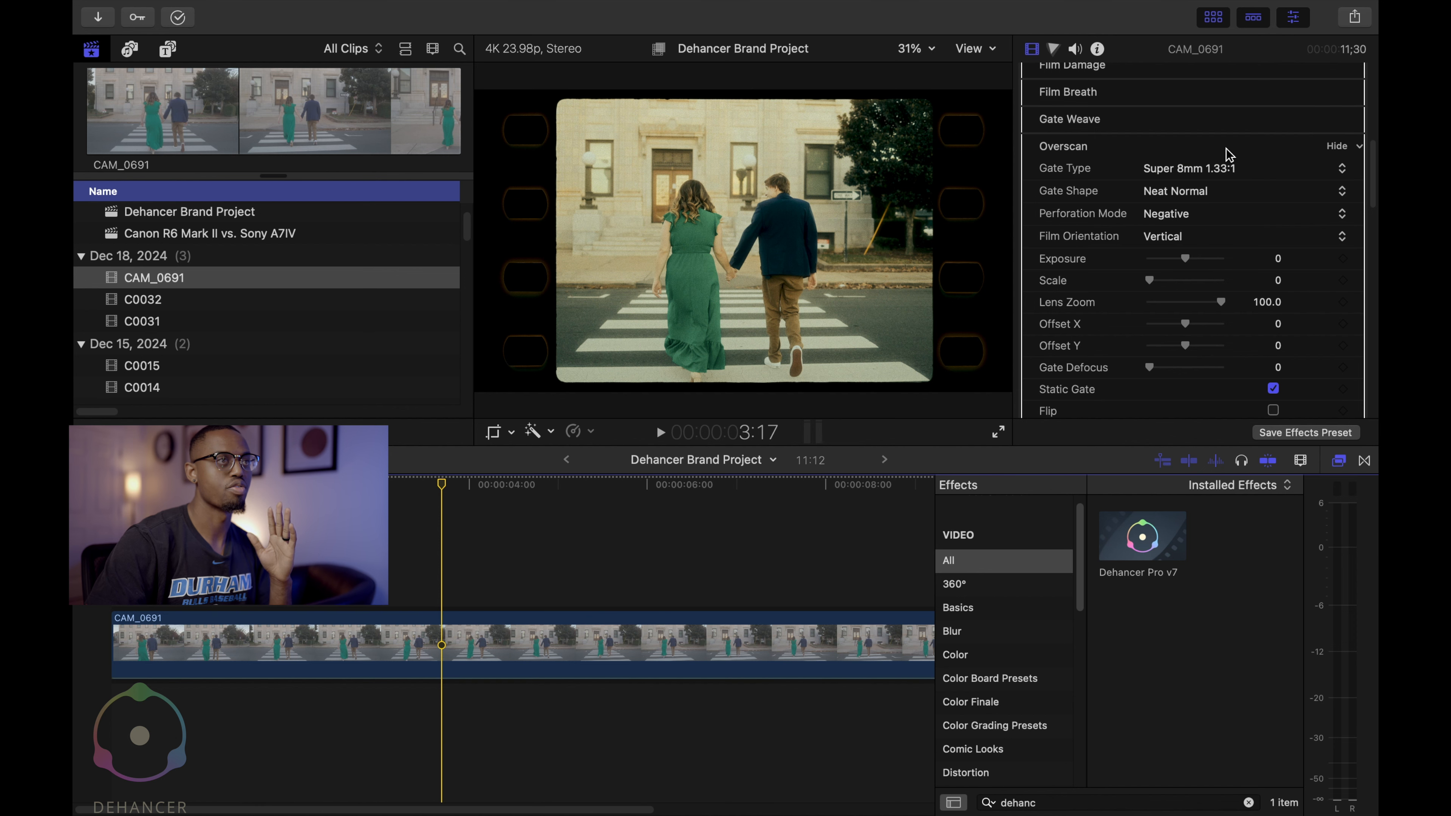
{"action": "left_click", "coordinate": [1224, 173]}
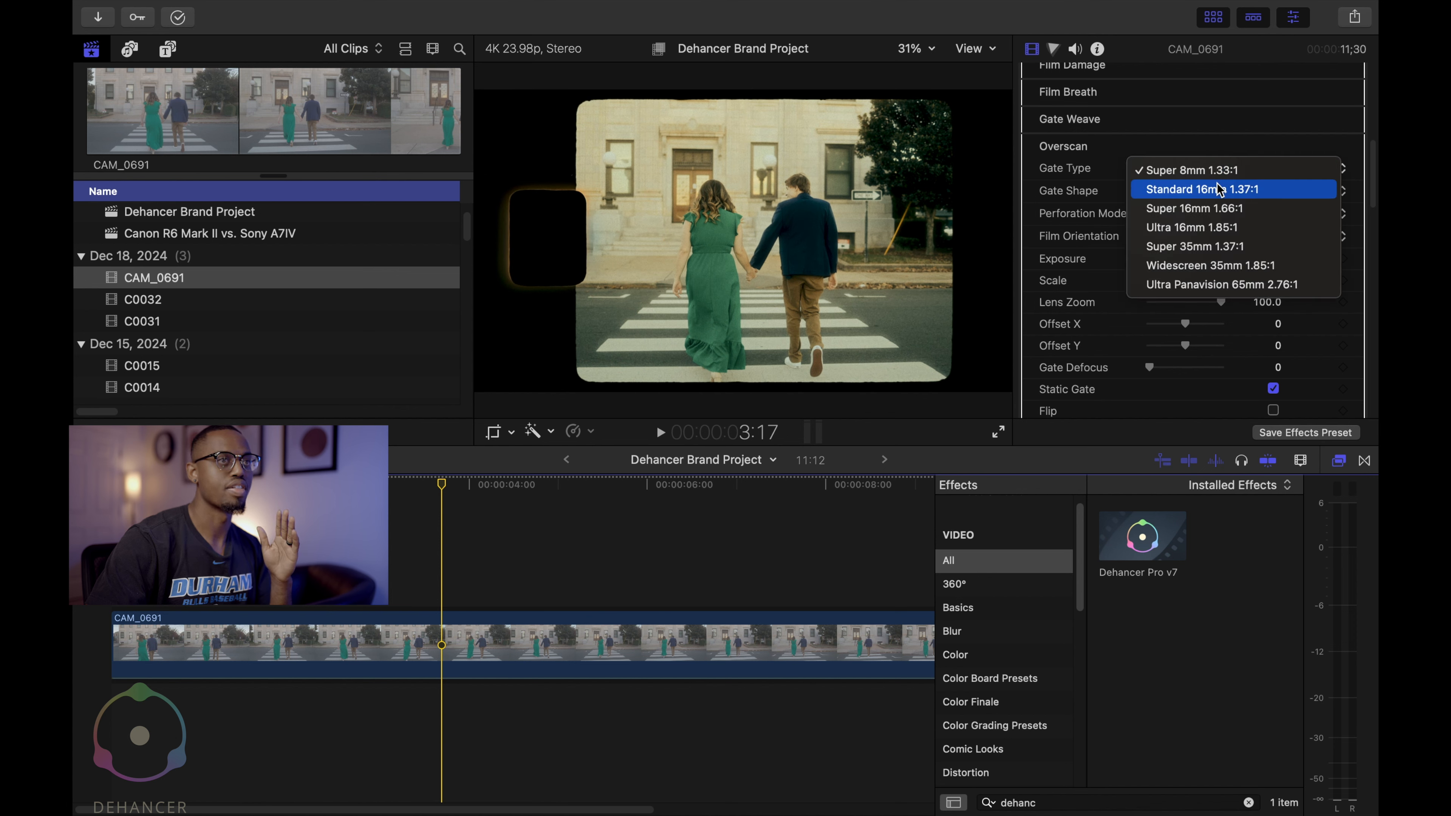
{"action": "left_click", "coordinate": [1218, 186]}
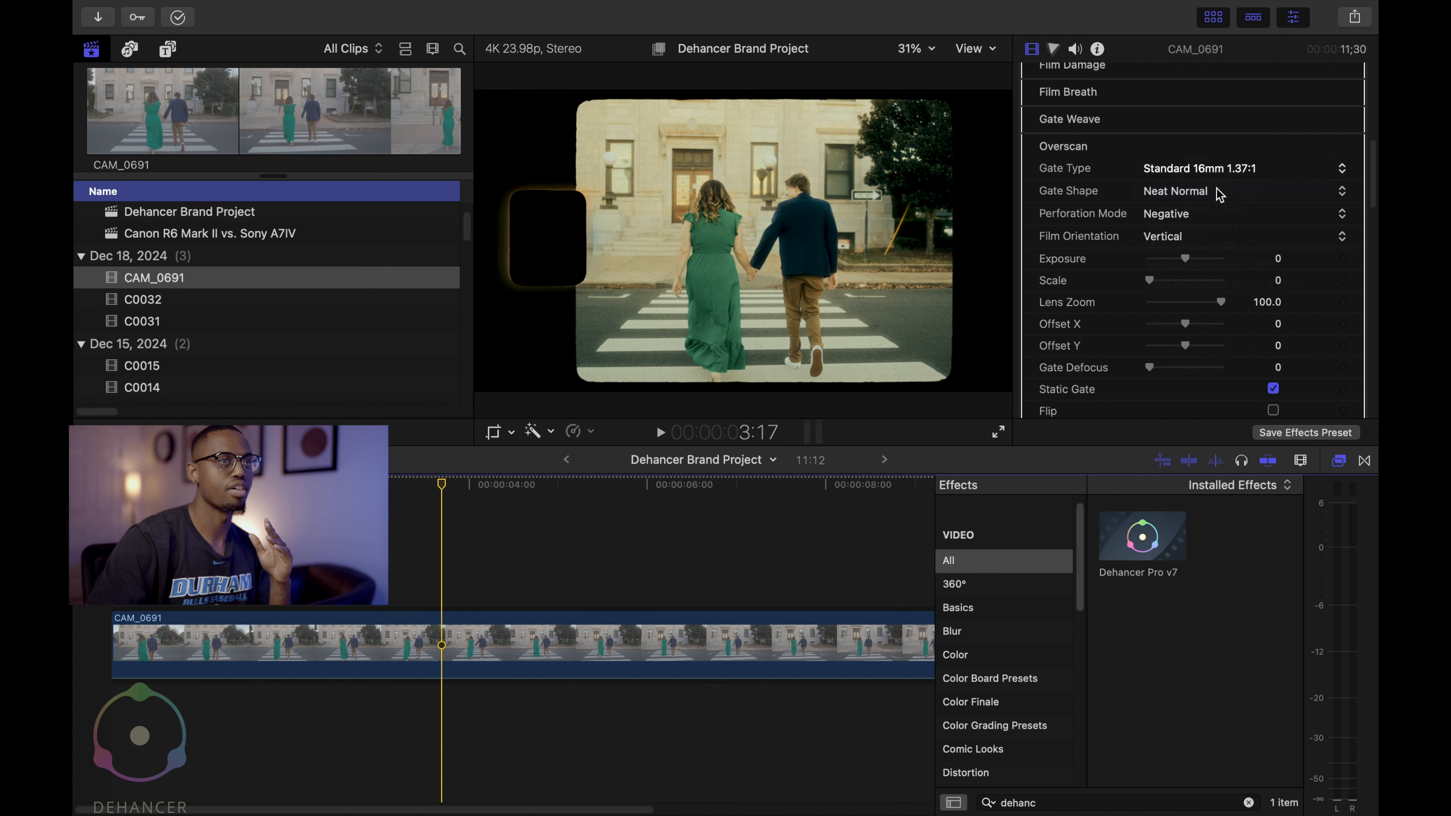
{"action": "left_click", "coordinate": [1247, 174]}
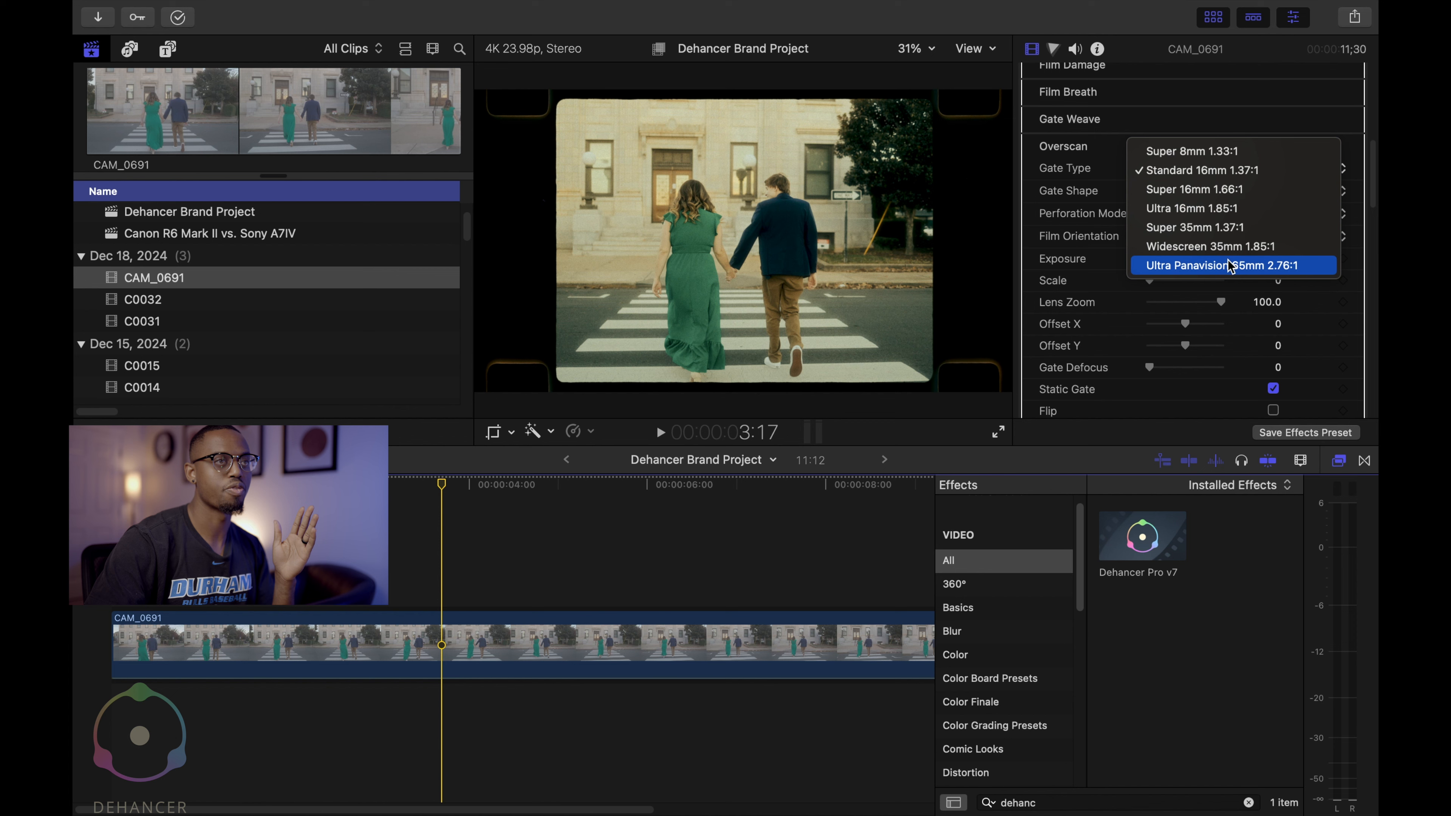
{"action": "left_click", "coordinate": [1224, 189]}
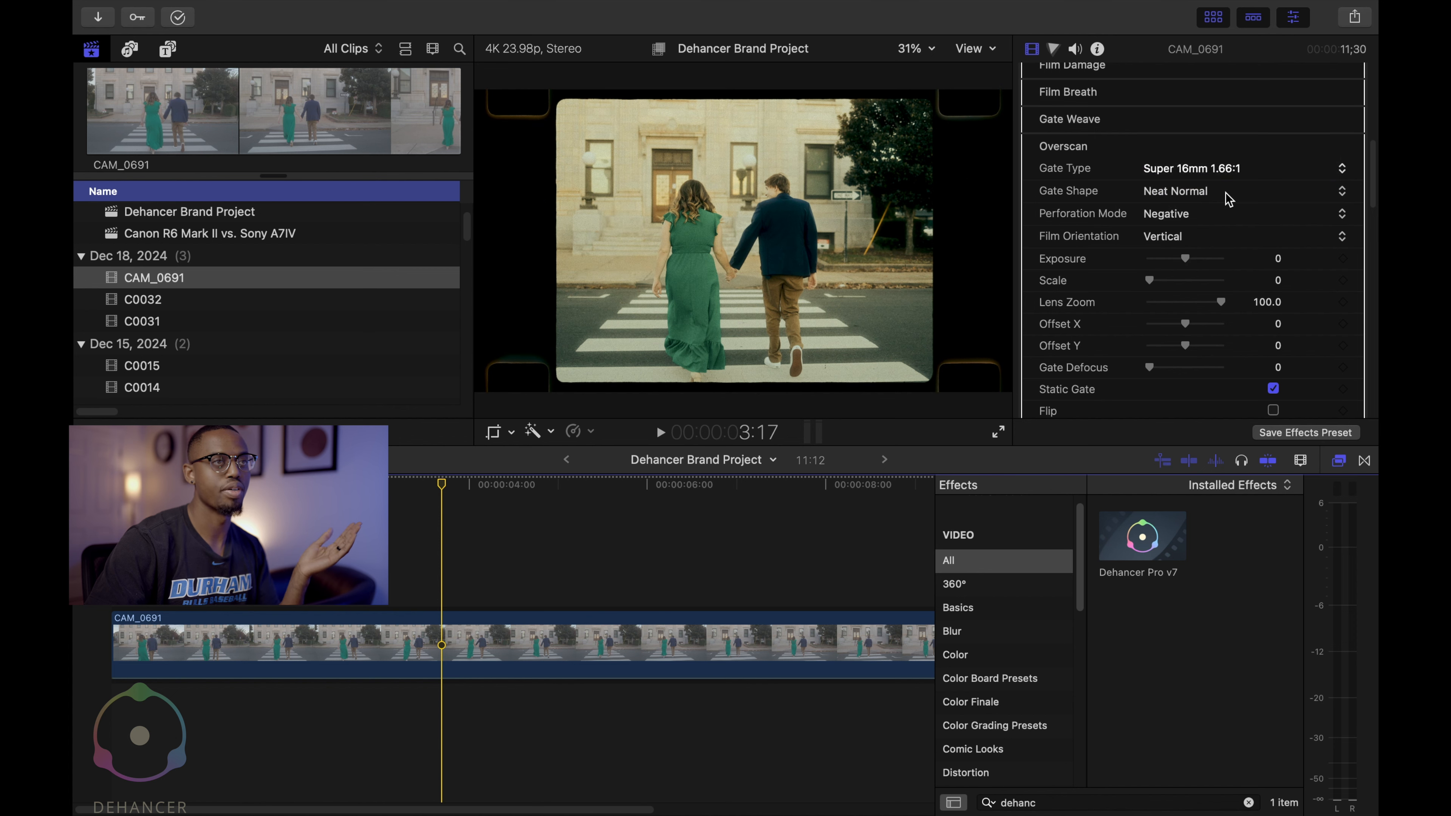
Step: Try the Overscan gate types Ultra 16mm 1.85:1, Widescreen 35mm 1.85:1 and Ultra Panavision 65mm 2.76:1
{"action": "left_click", "coordinate": [1234, 172]}
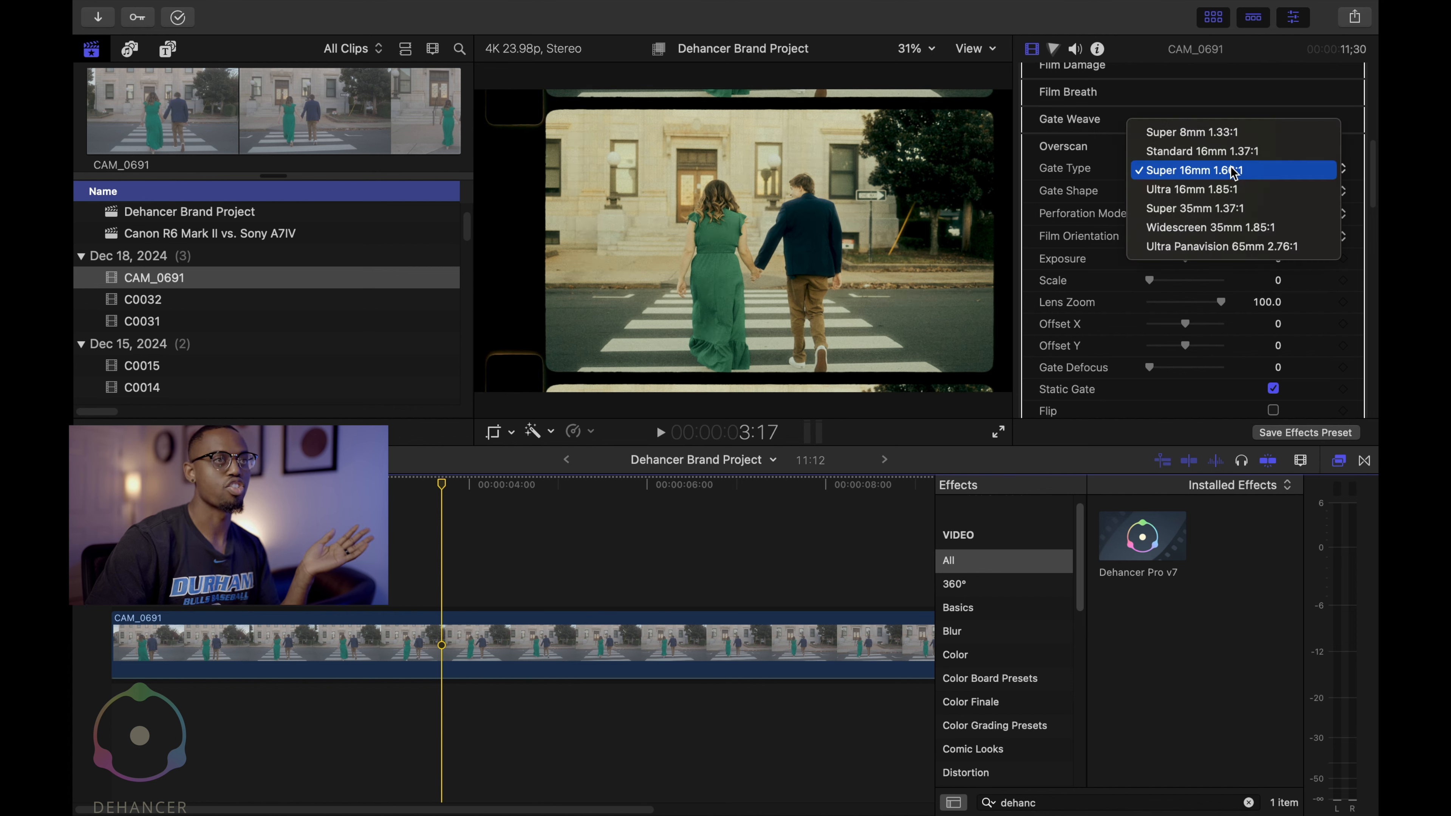
{"action": "left_click", "coordinate": [1227, 190]}
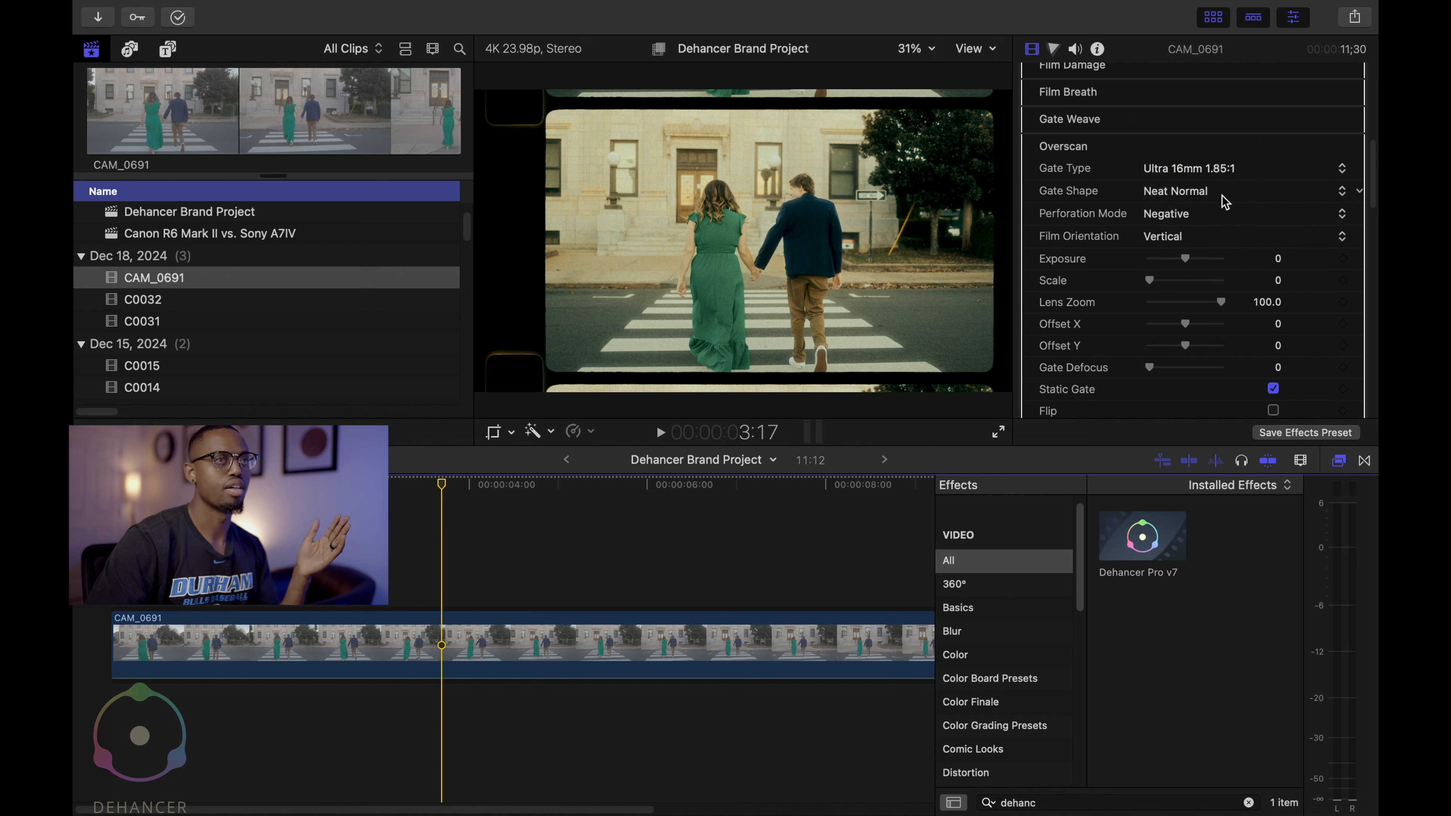
{"action": "left_click", "coordinate": [1226, 175]}
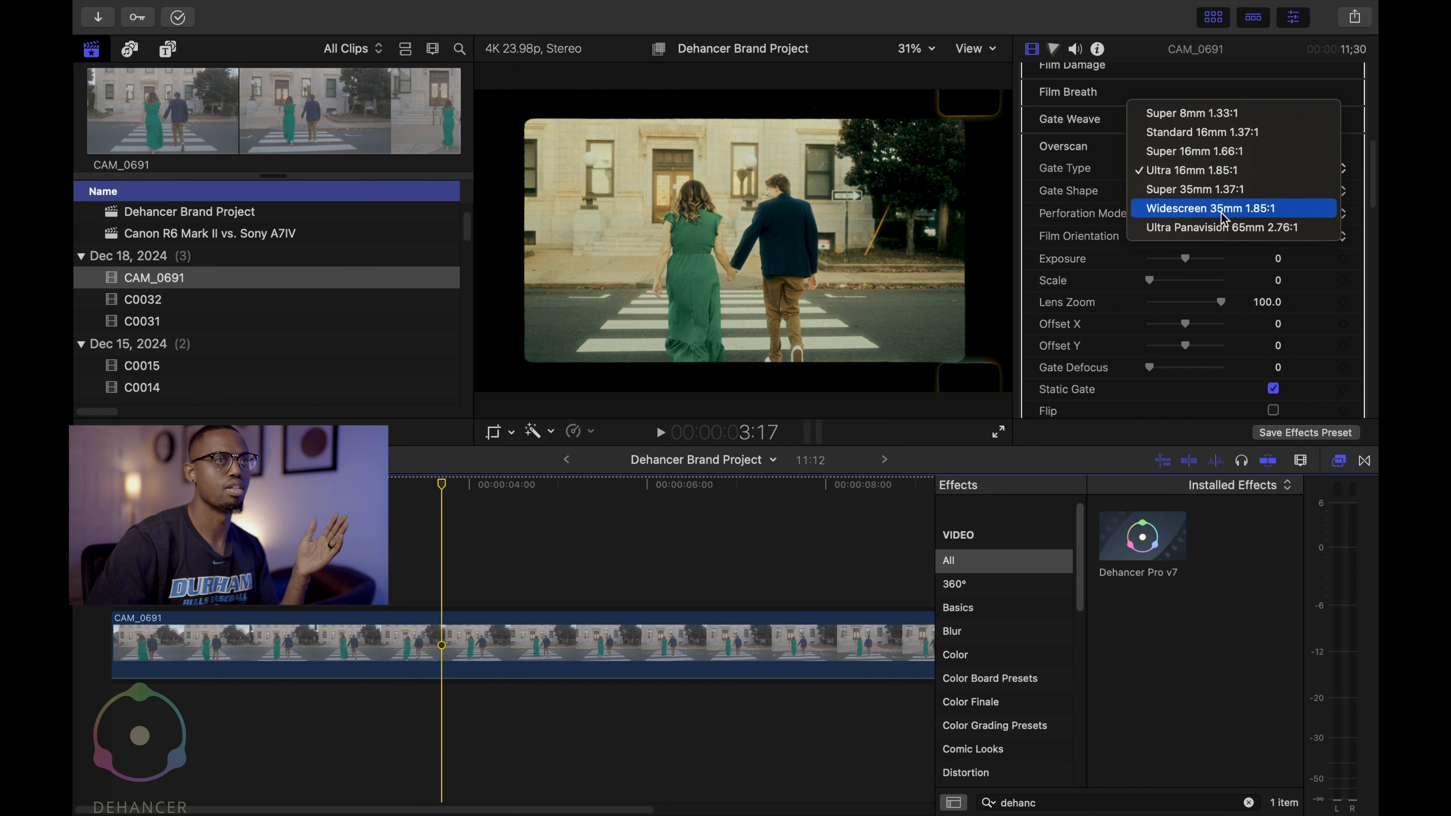
{"action": "left_click", "coordinate": [1224, 210]}
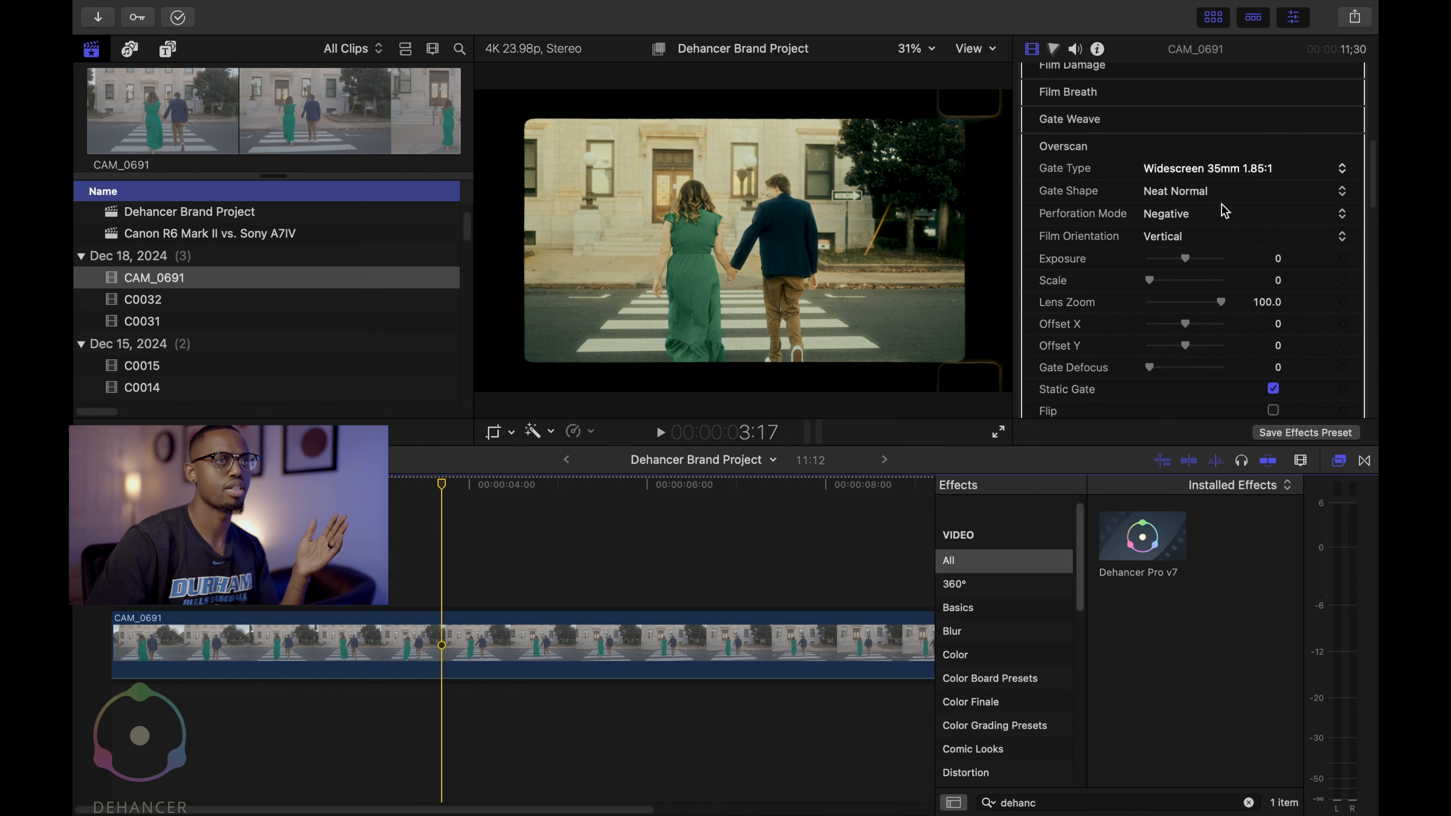
{"action": "left_click", "coordinate": [1225, 176]}
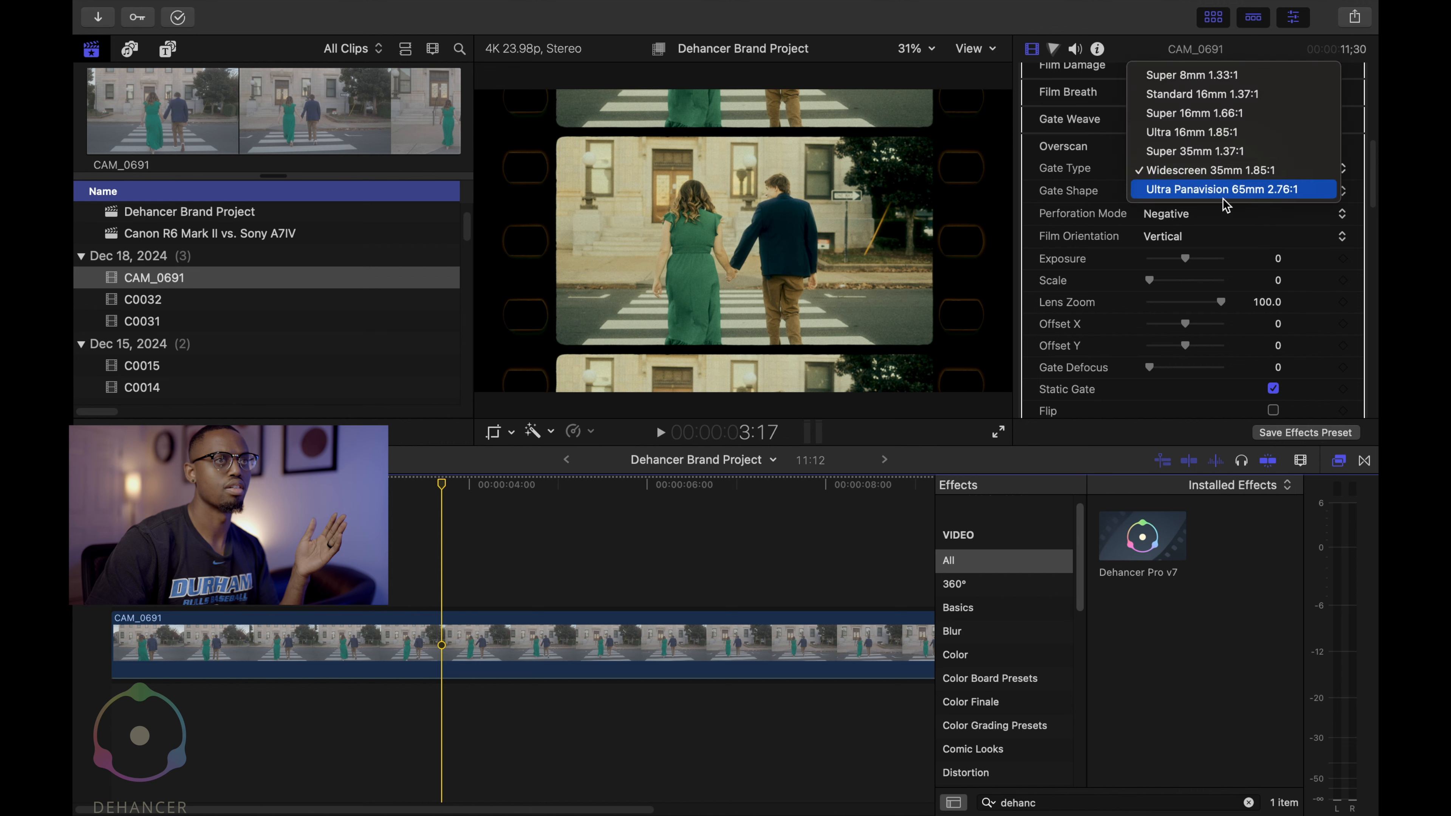
{"action": "left_click", "coordinate": [1228, 192]}
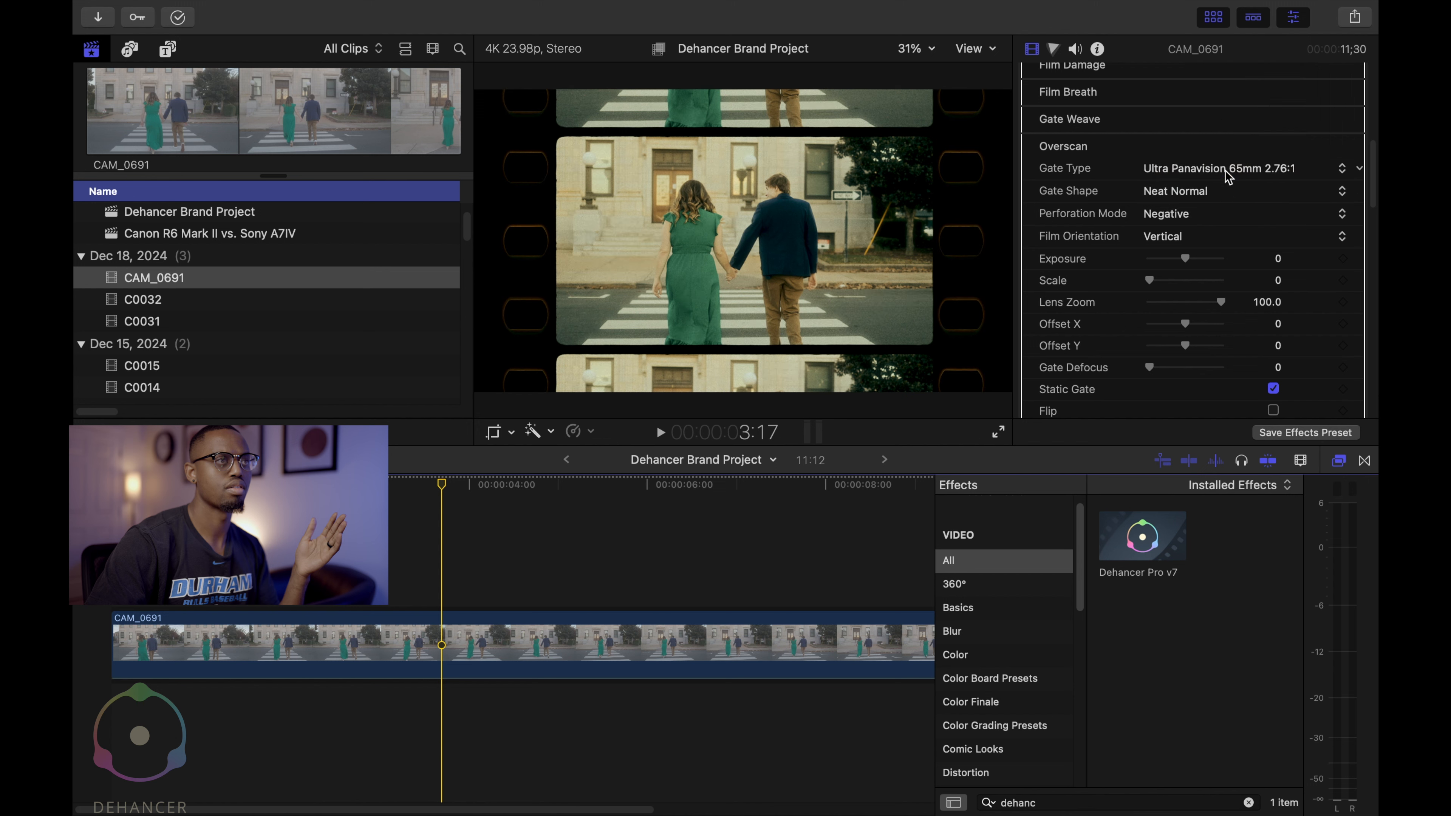
Step: Try Ultra 16mm 1.85:1 again, and set the Overscan gate type to Super 16mm 1.66:1
{"action": "left_click", "coordinate": [1227, 177]}
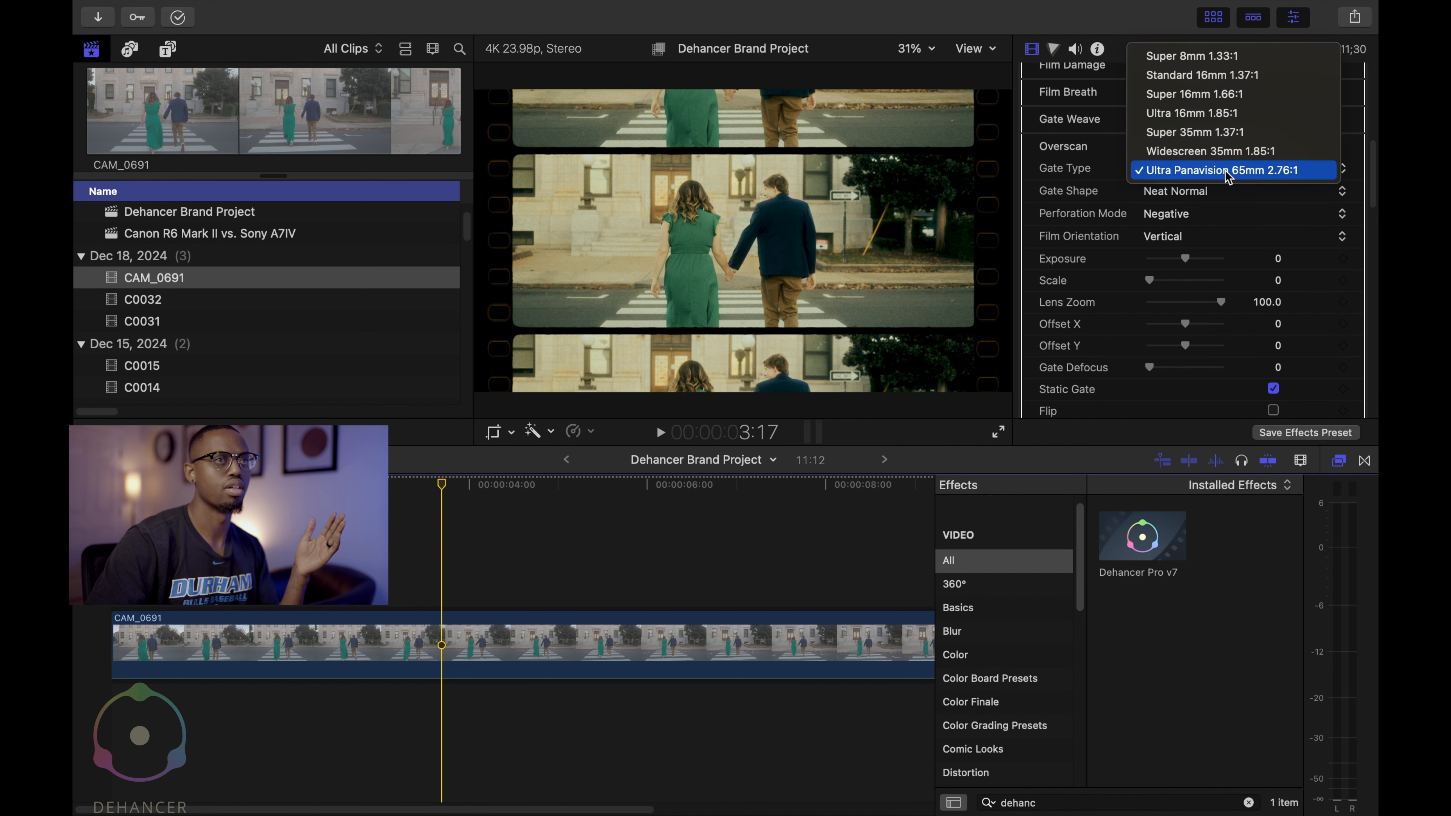
{"action": "left_click", "coordinate": [1229, 120]}
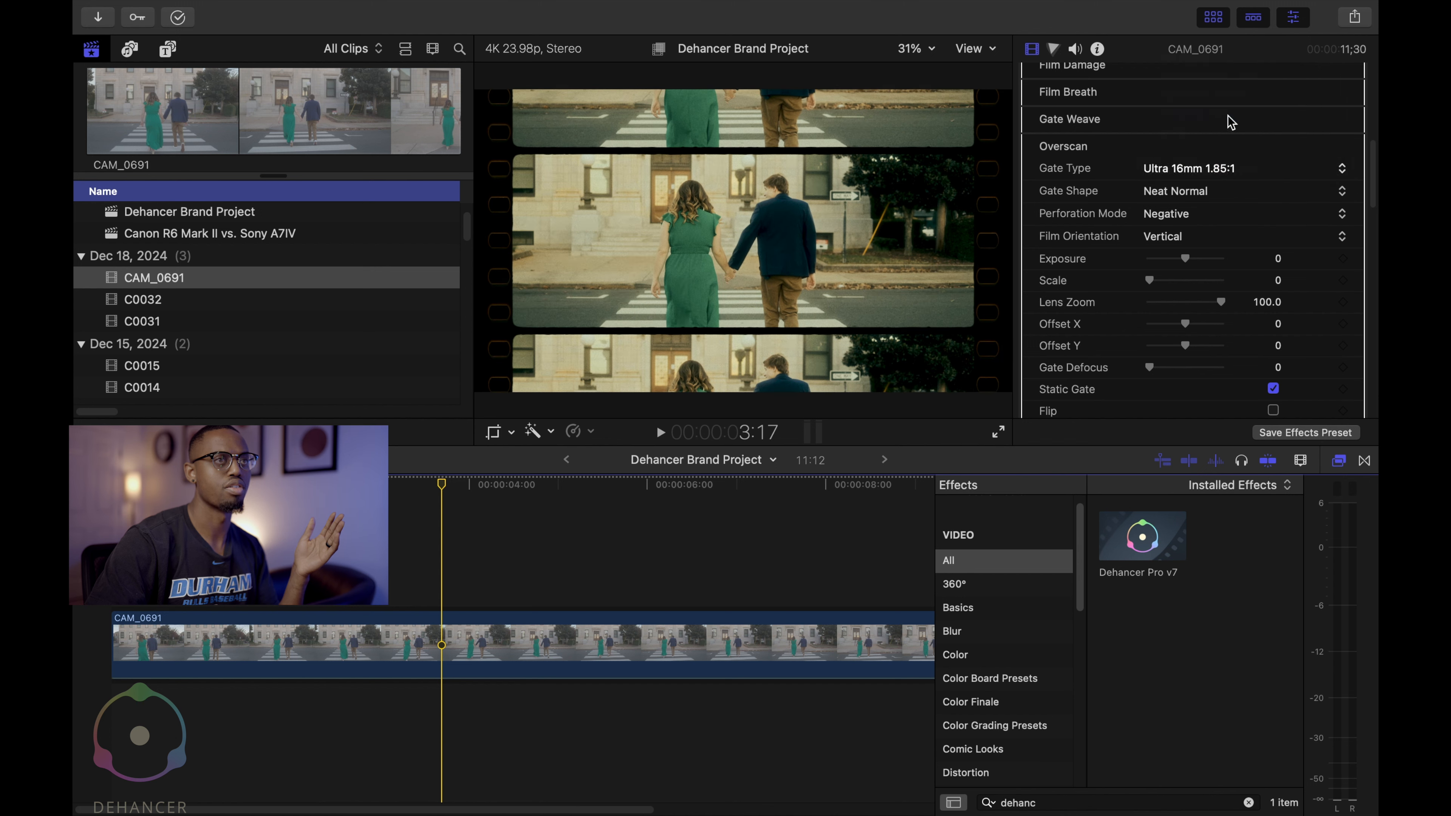
{"action": "left_click", "coordinate": [1214, 166]}
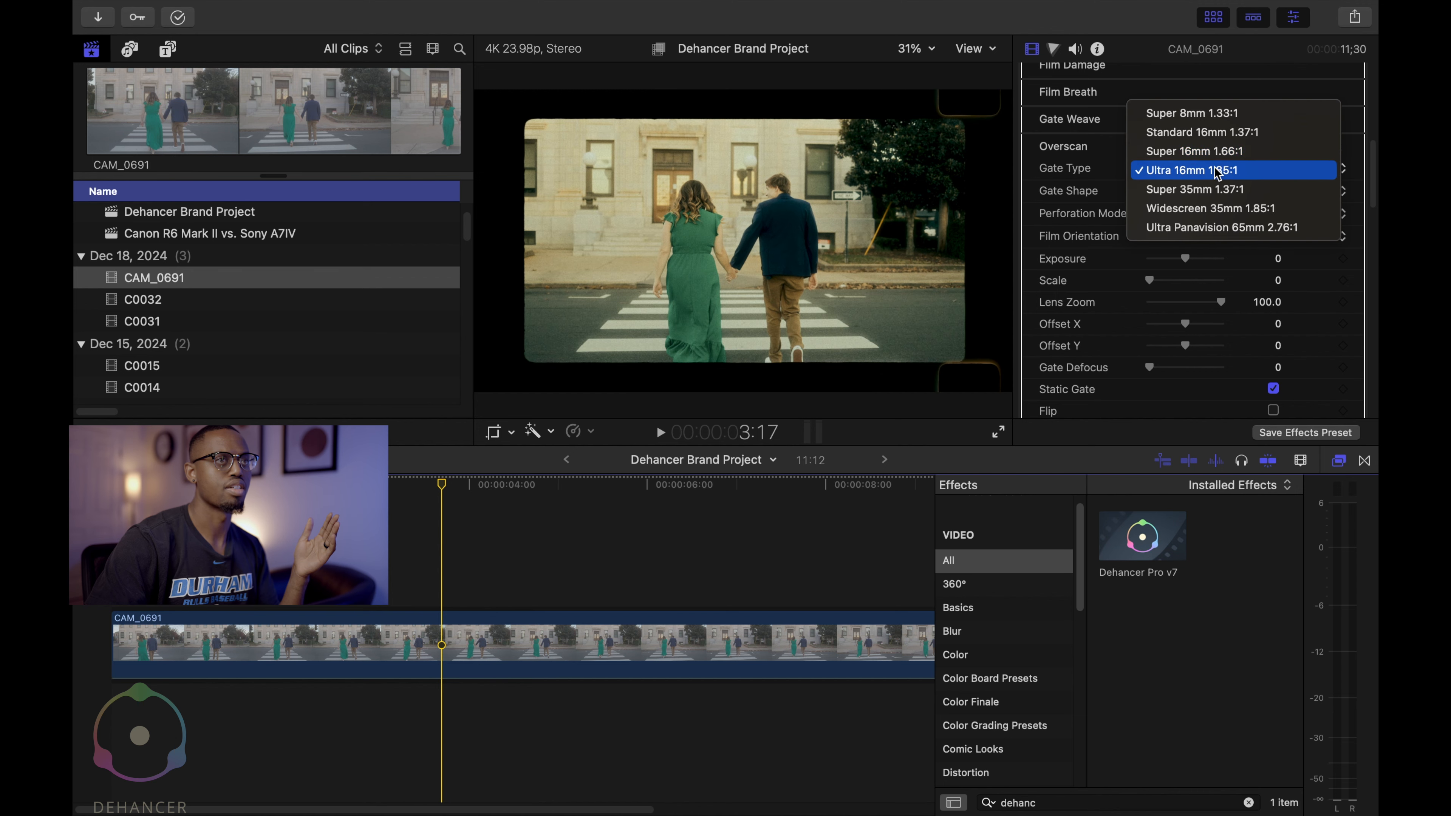
{"action": "left_click", "coordinate": [1219, 156]}
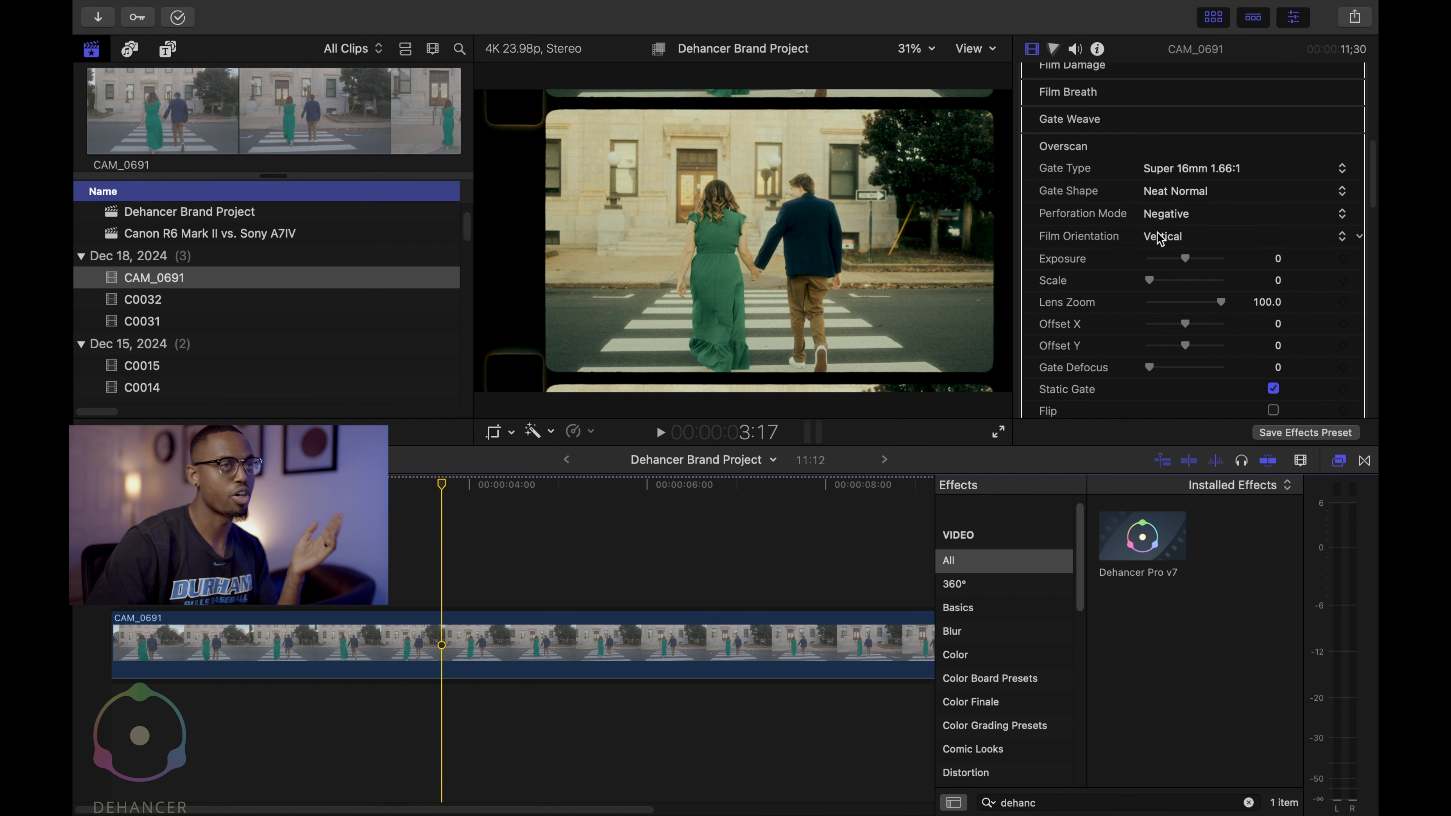
Step: Try the Horizontal film orientation, restore Vertical, and look through the Gate Shape options, keeping Neat Normal
{"action": "left_click", "coordinate": [1224, 239]}
{"action": "left_click", "coordinate": [1222, 258]}
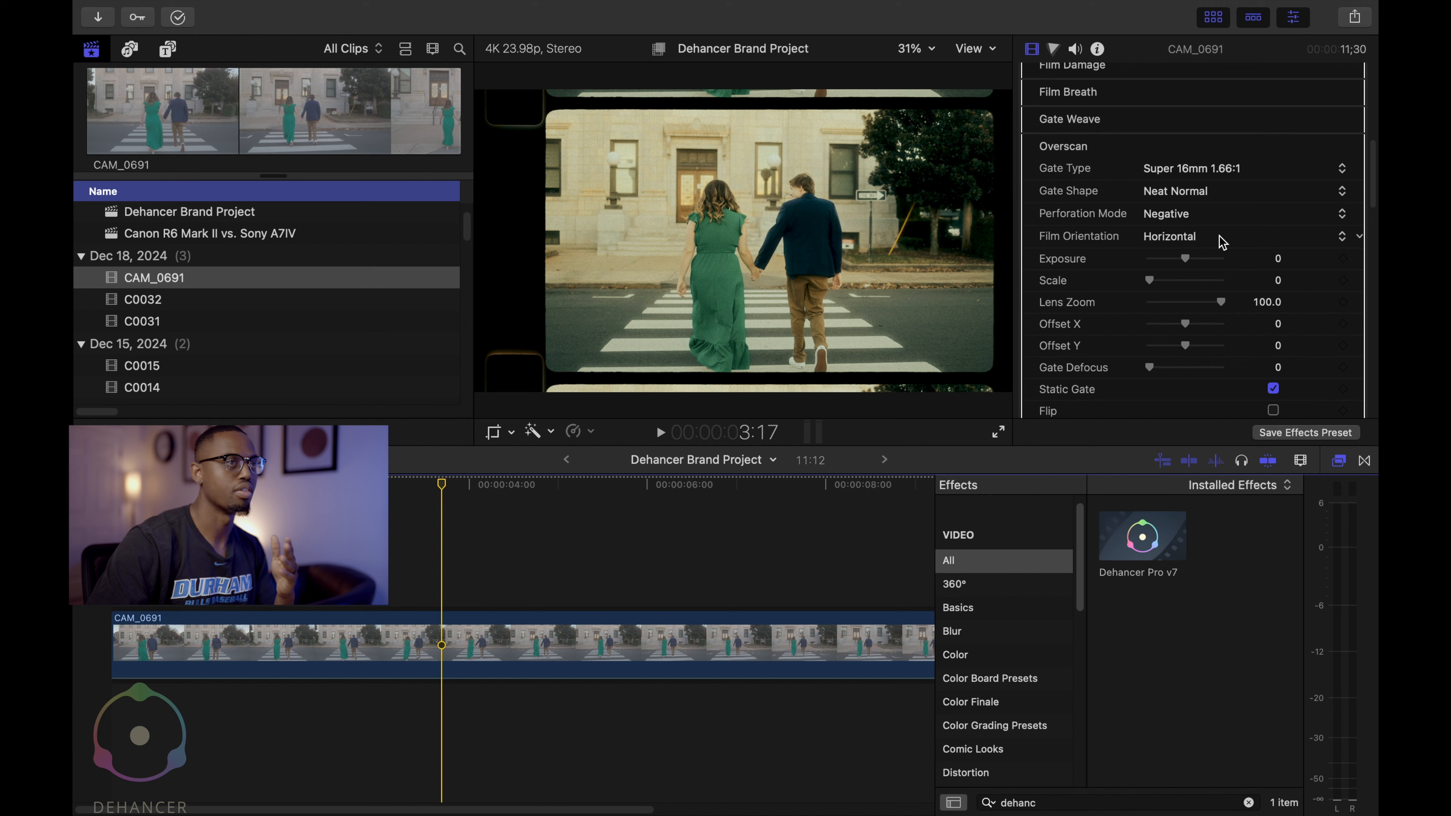
{"action": "left_click", "coordinate": [1221, 242]}
{"action": "left_click", "coordinate": [1221, 224]}
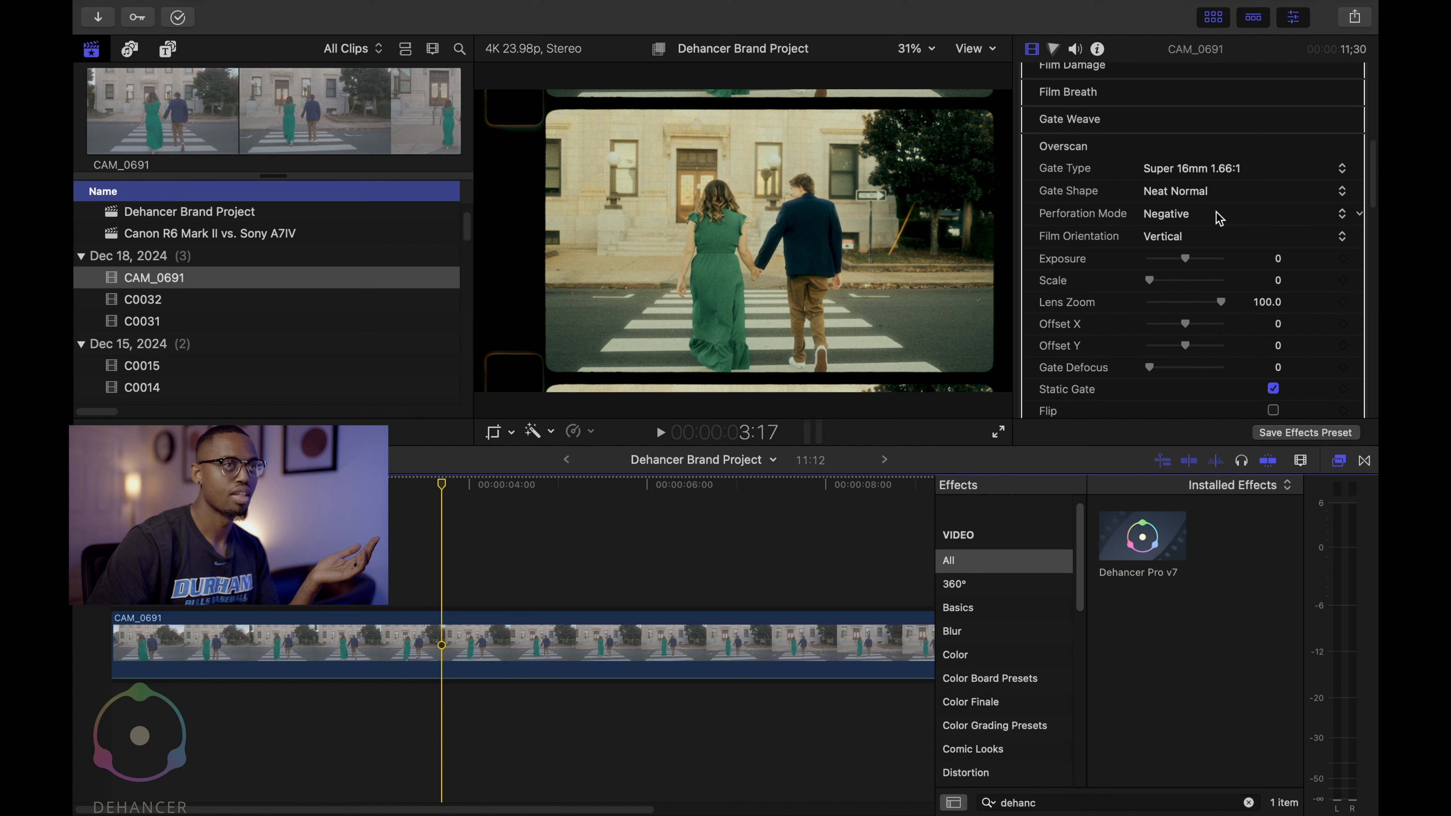
{"action": "left_click", "coordinate": [1216, 194]}
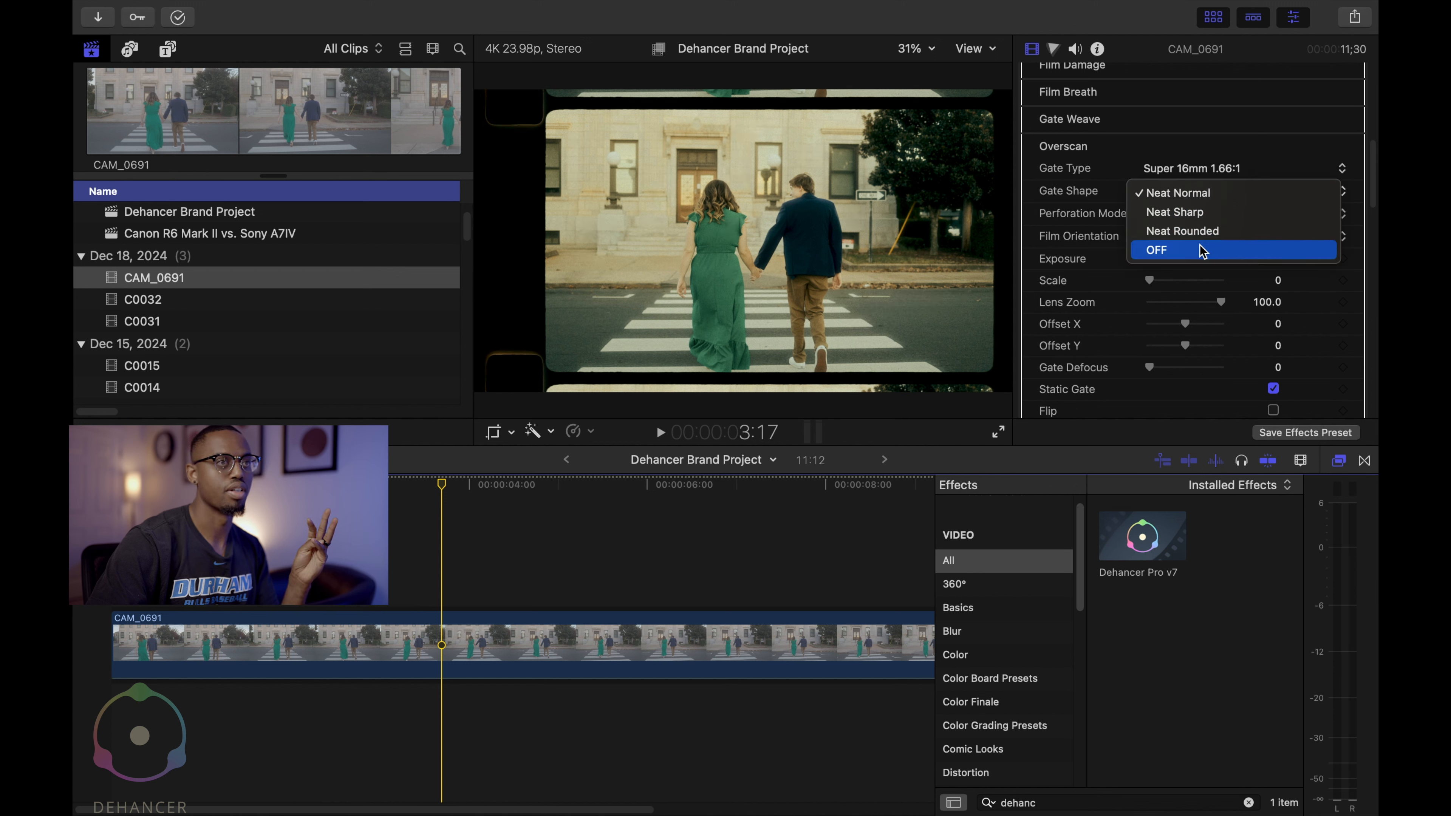
{"action": "left_click", "coordinate": [1238, 143]}
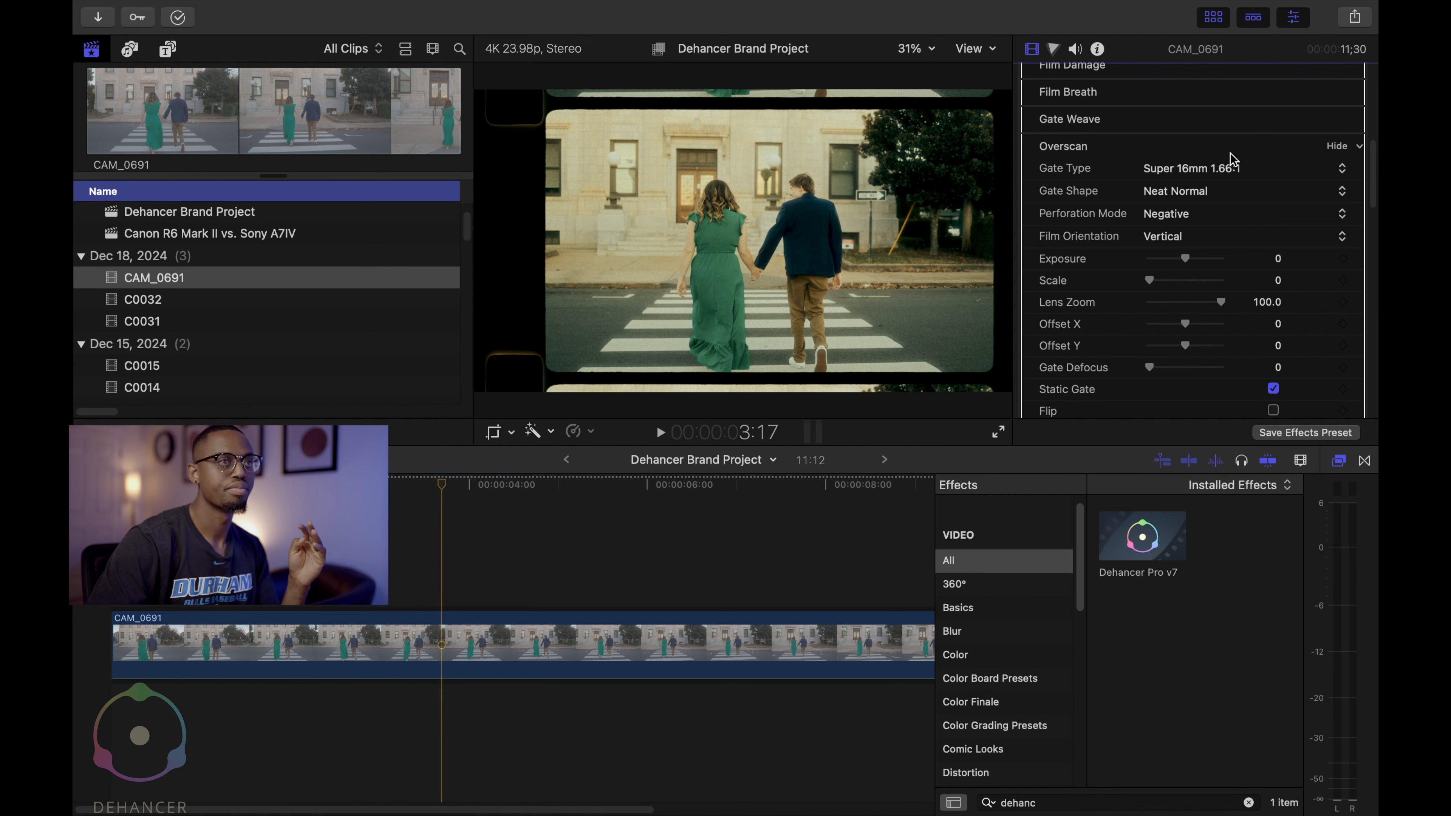
Step: Try the Positive perforation mode in the Overscan settings, and restore Negative
{"action": "left_click", "coordinate": [1215, 219]}
{"action": "left_click", "coordinate": [1212, 236]}
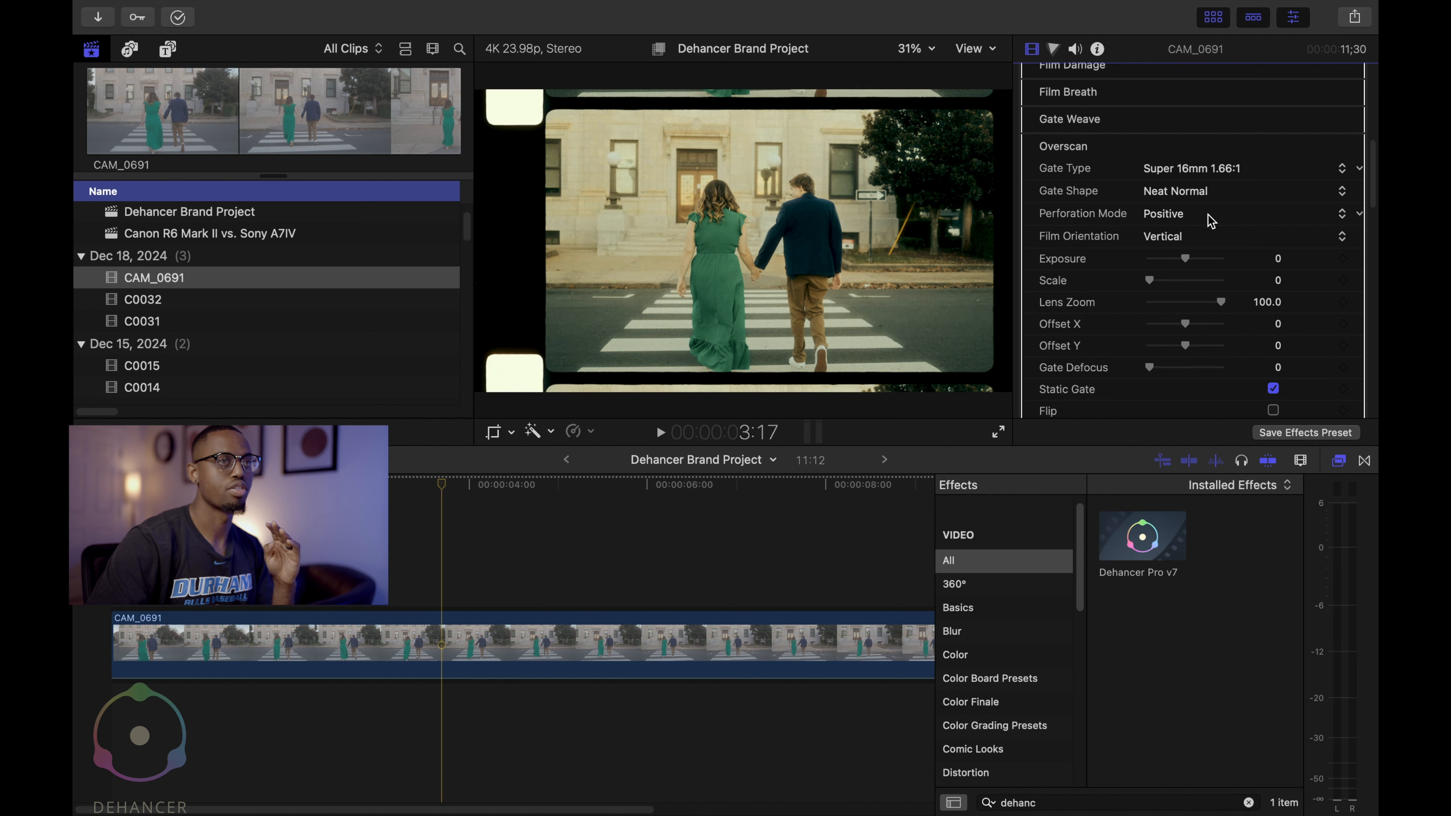
{"action": "left_click", "coordinate": [1211, 220]}
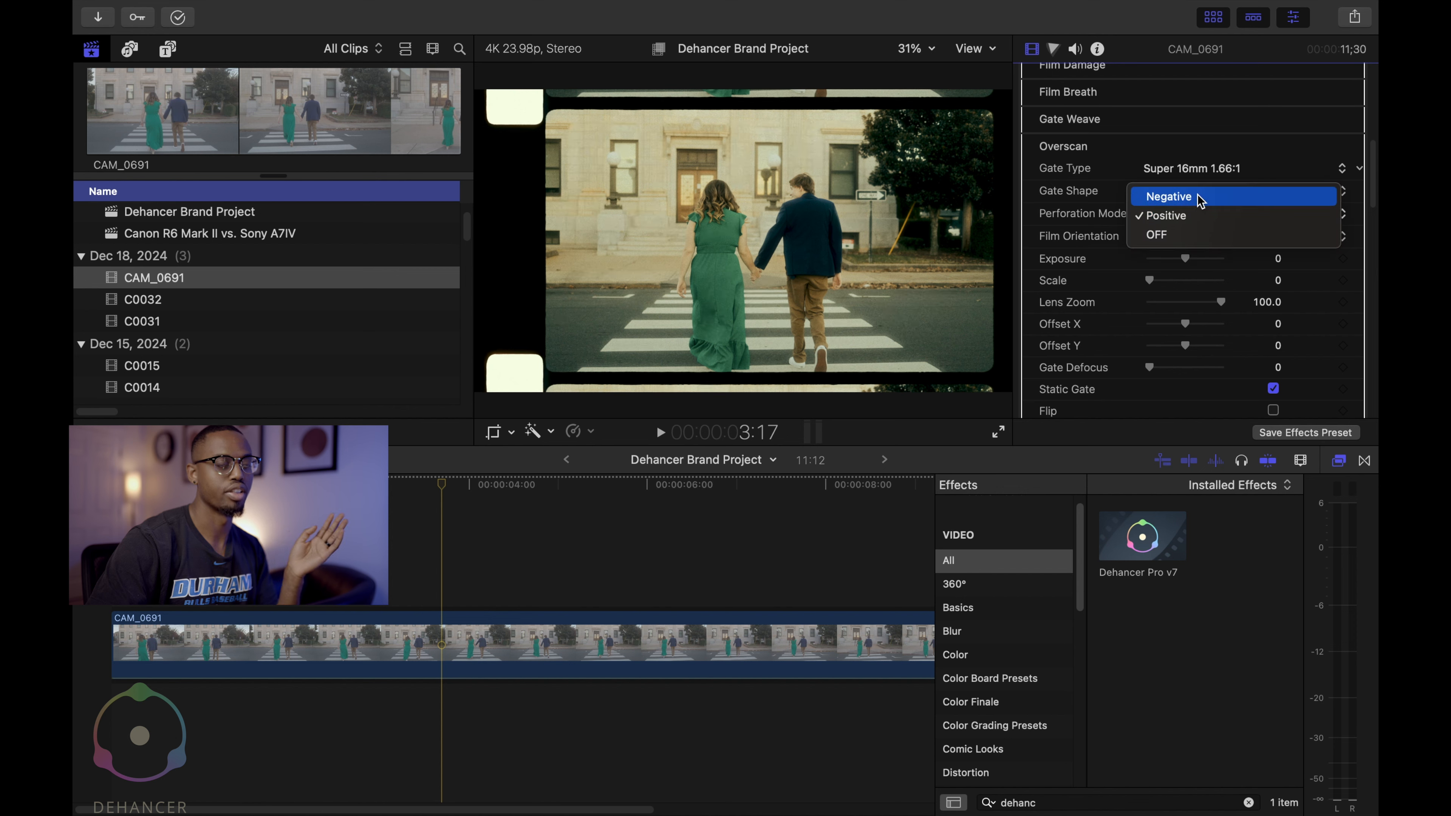
{"action": "left_click", "coordinate": [1200, 200]}
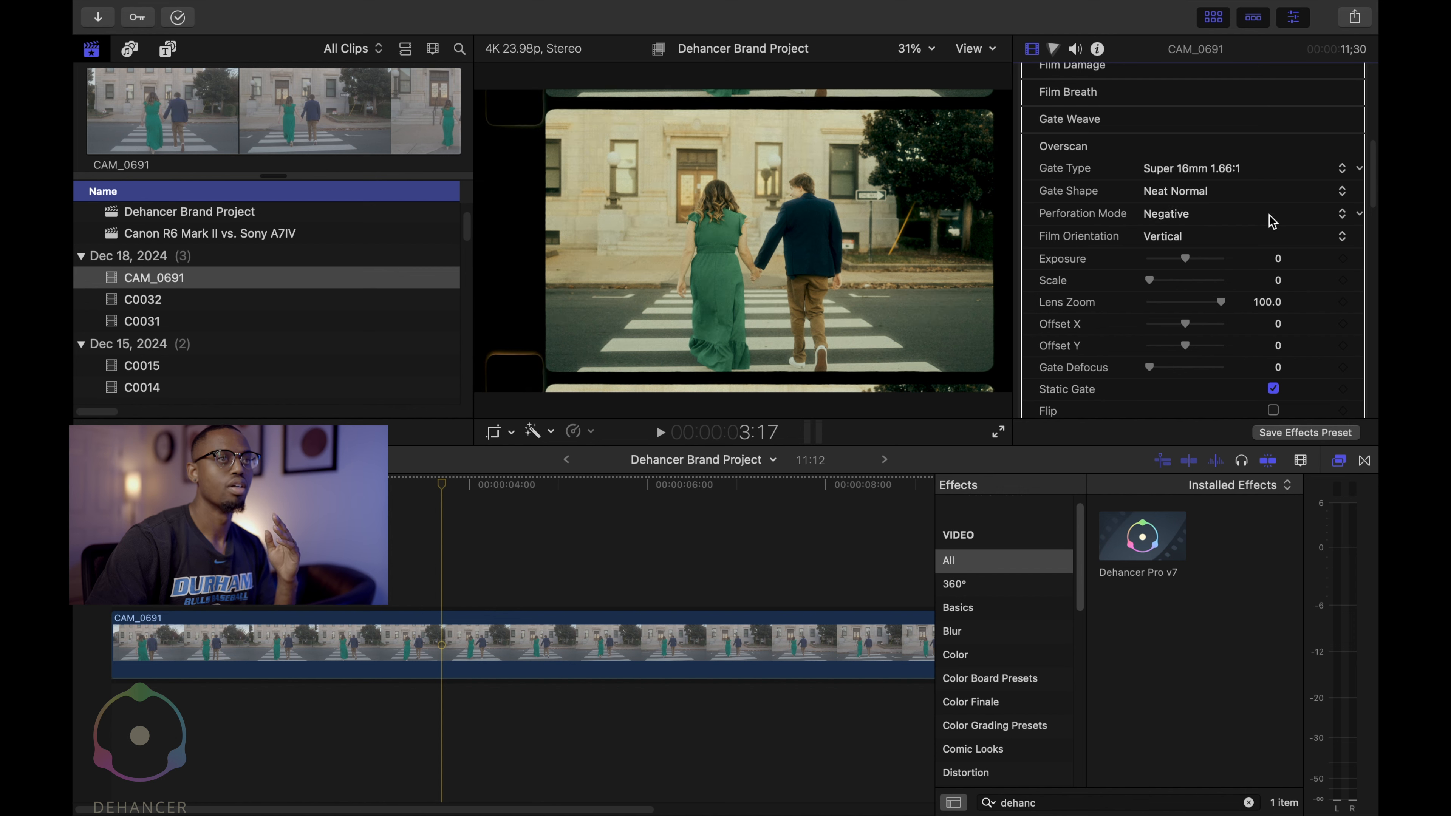
Step: Look over the remaining Overscan settings, including scale, offsets, gate defocus and static gate, and collapse the section
{"action": "scroll", "coordinate": [1245, 258], "scroll_direction": "down", "scroll_amount": 3}
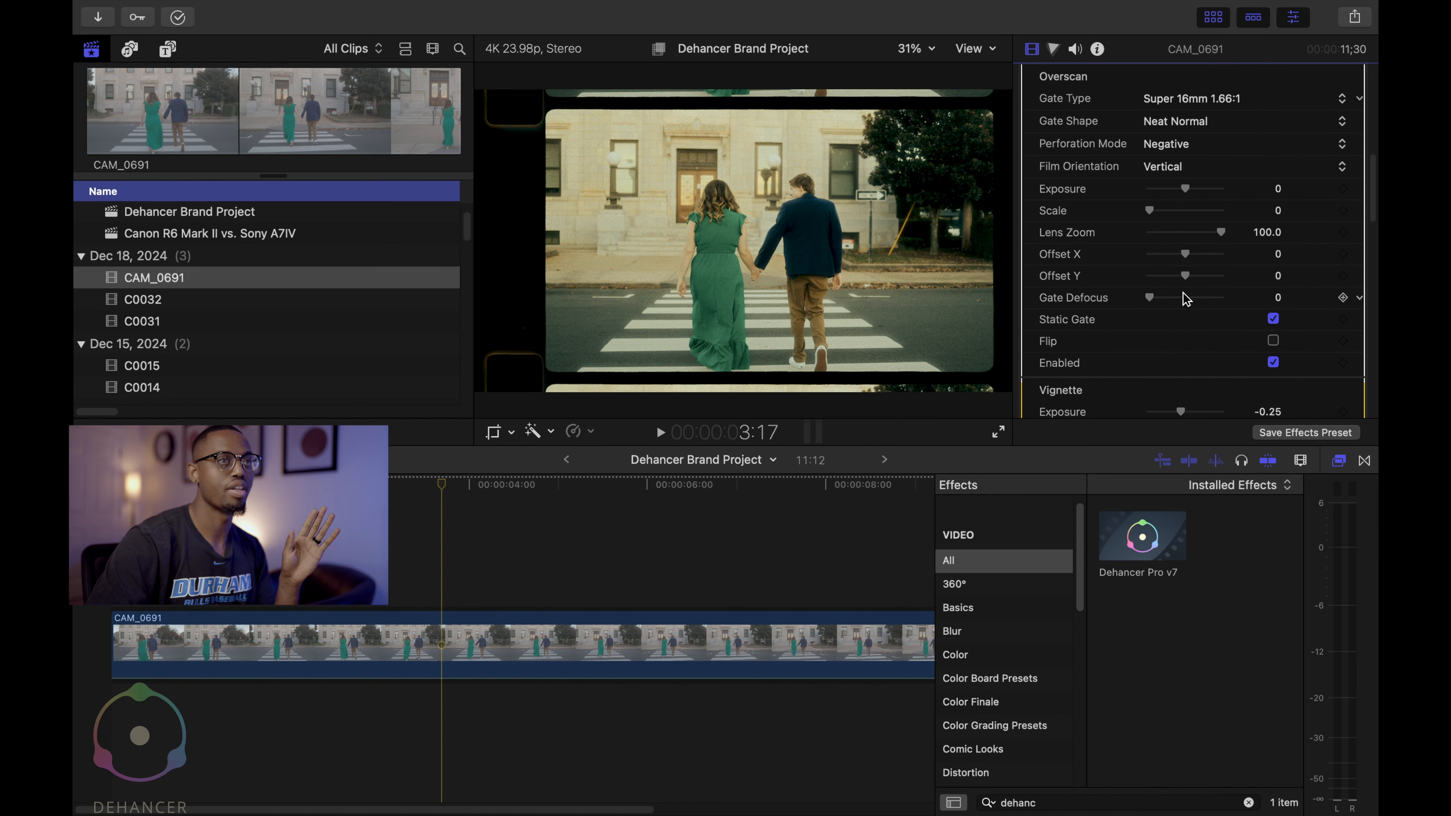
{"action": "scroll", "coordinate": [1199, 312], "scroll_direction": "up", "scroll_amount": 2}
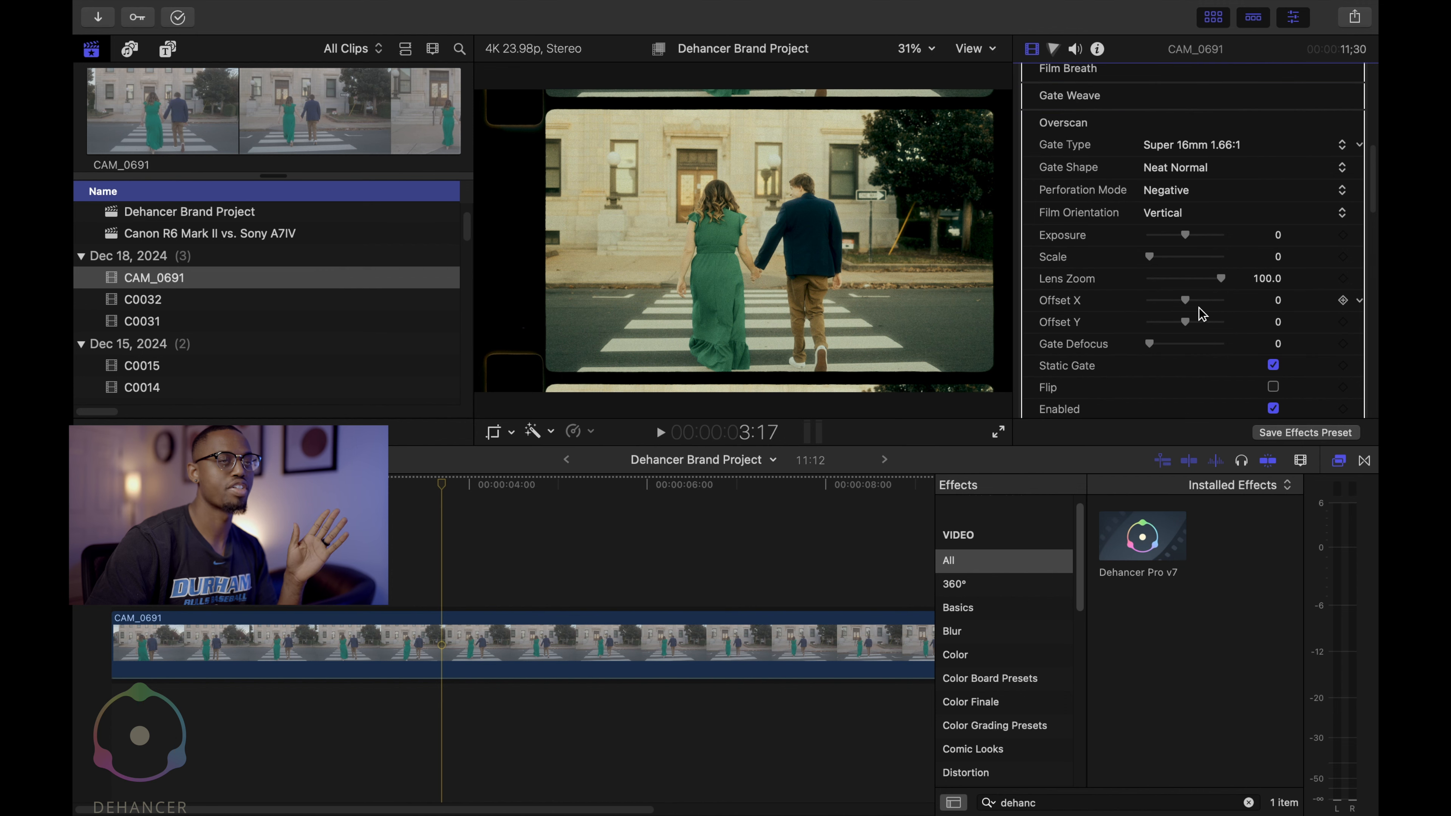
{"action": "scroll", "coordinate": [1236, 272], "scroll_direction": "up", "scroll_amount": 1}
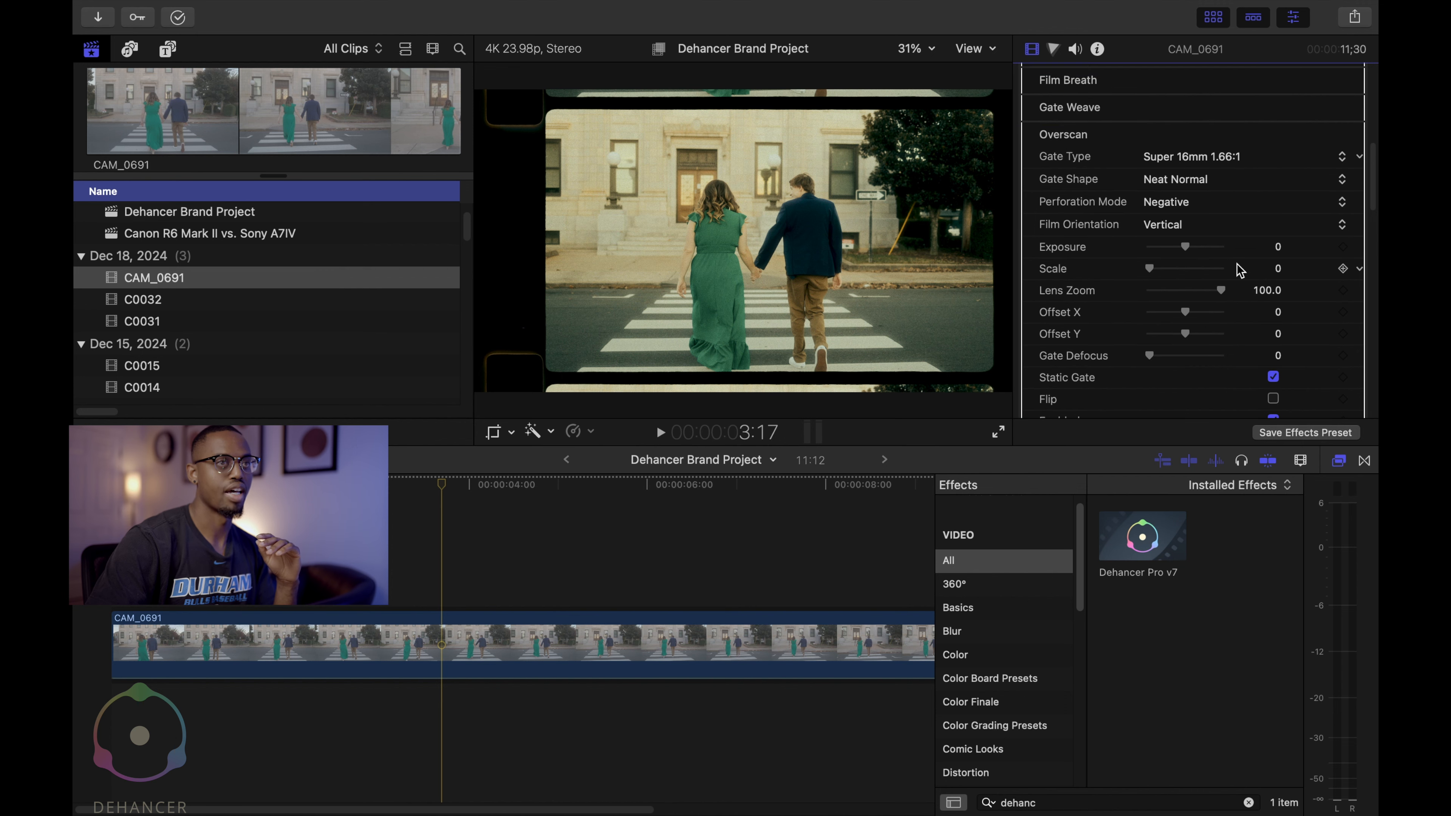
{"action": "left_click", "coordinate": [1330, 136]}
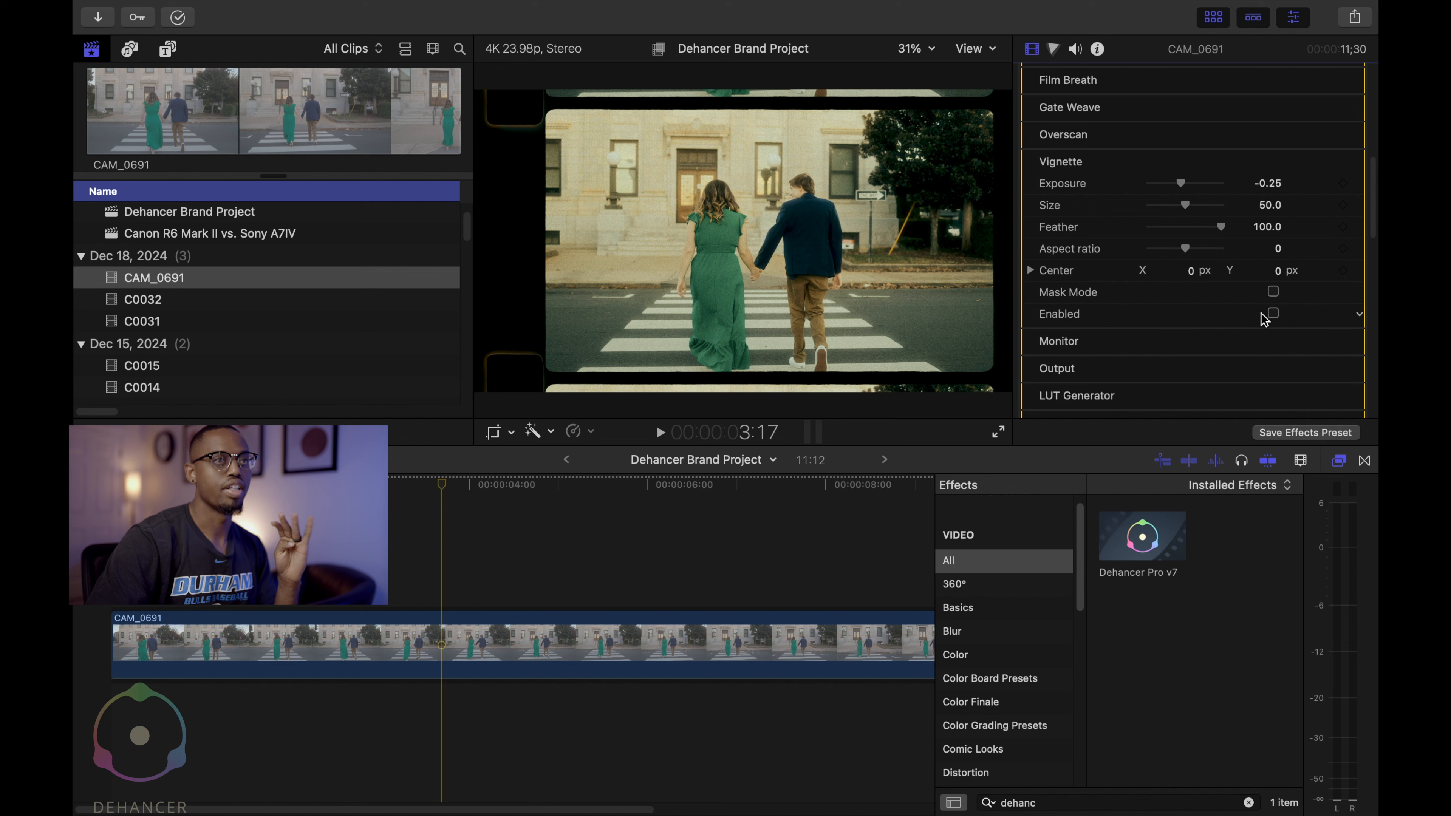
Step: Enable the Vignette and try its exposure at -1.69 and at 2.0
{"action": "left_click", "coordinate": [1273, 313]}
{"action": "left_click_drag", "start_coordinate": [1182, 184], "coordinate": [1157, 185]}
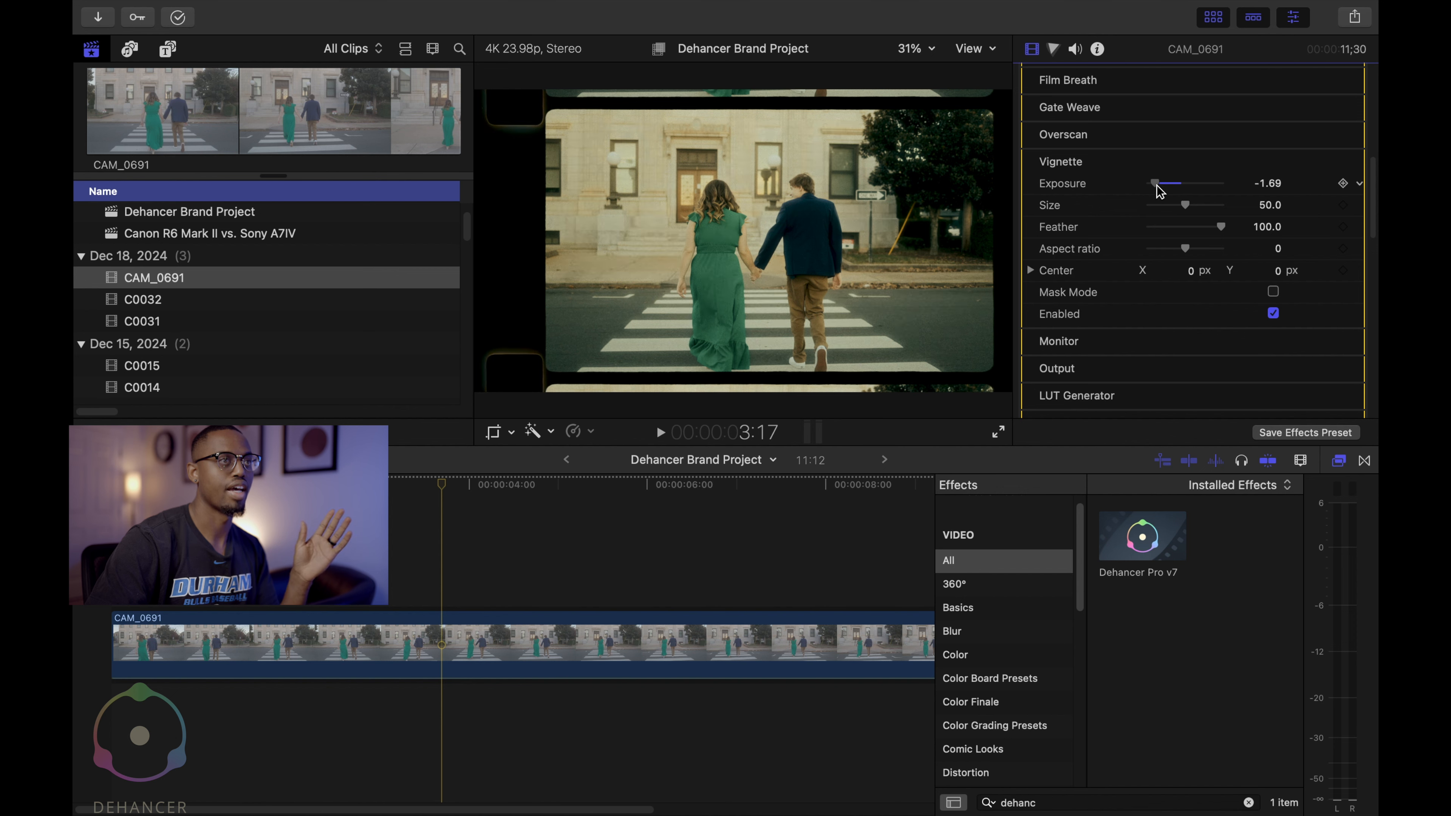
{"action": "left_click_drag", "start_coordinate": [1157, 187], "coordinate": [1252, 193]}
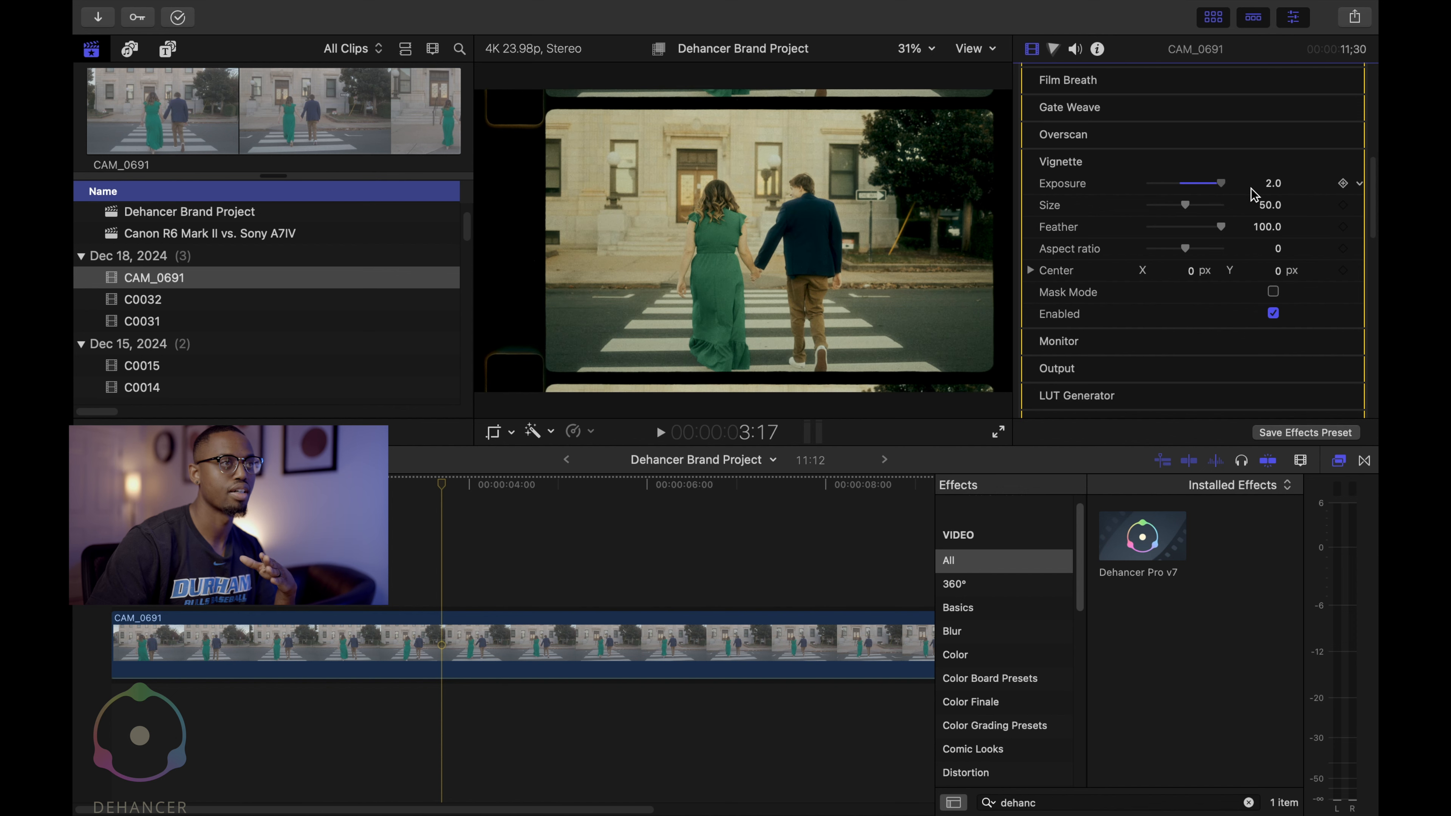
{"action": "left_click_drag", "start_coordinate": [1251, 187], "coordinate": [1181, 202]}
Step: Reset the Vignette exposure to 0, and disable the vignette with its section collapsed
{"action": "left_click", "coordinate": [1273, 179]}
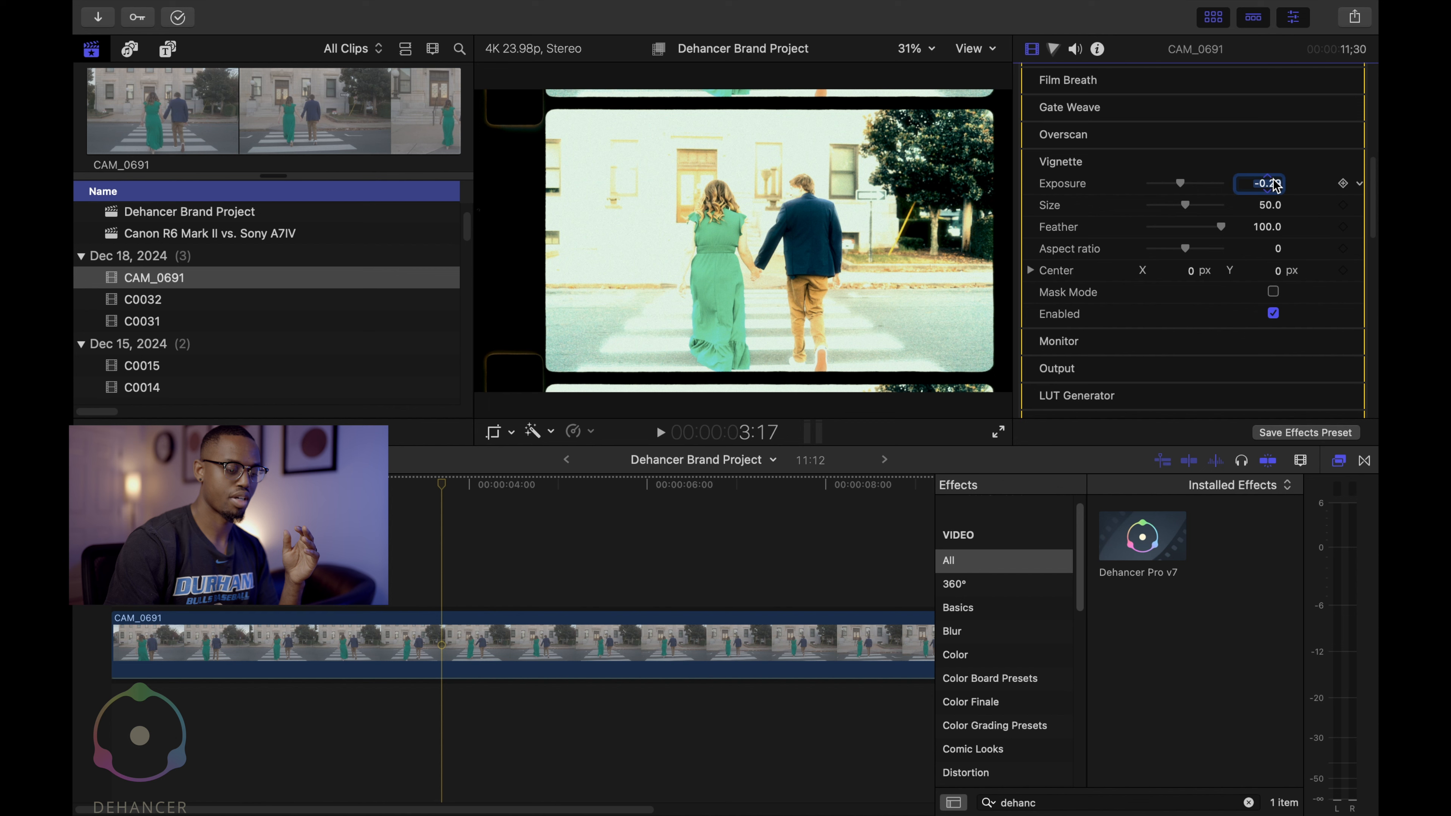
{"action": "type", "text": "0"}
{"action": "key", "text": "Return"}
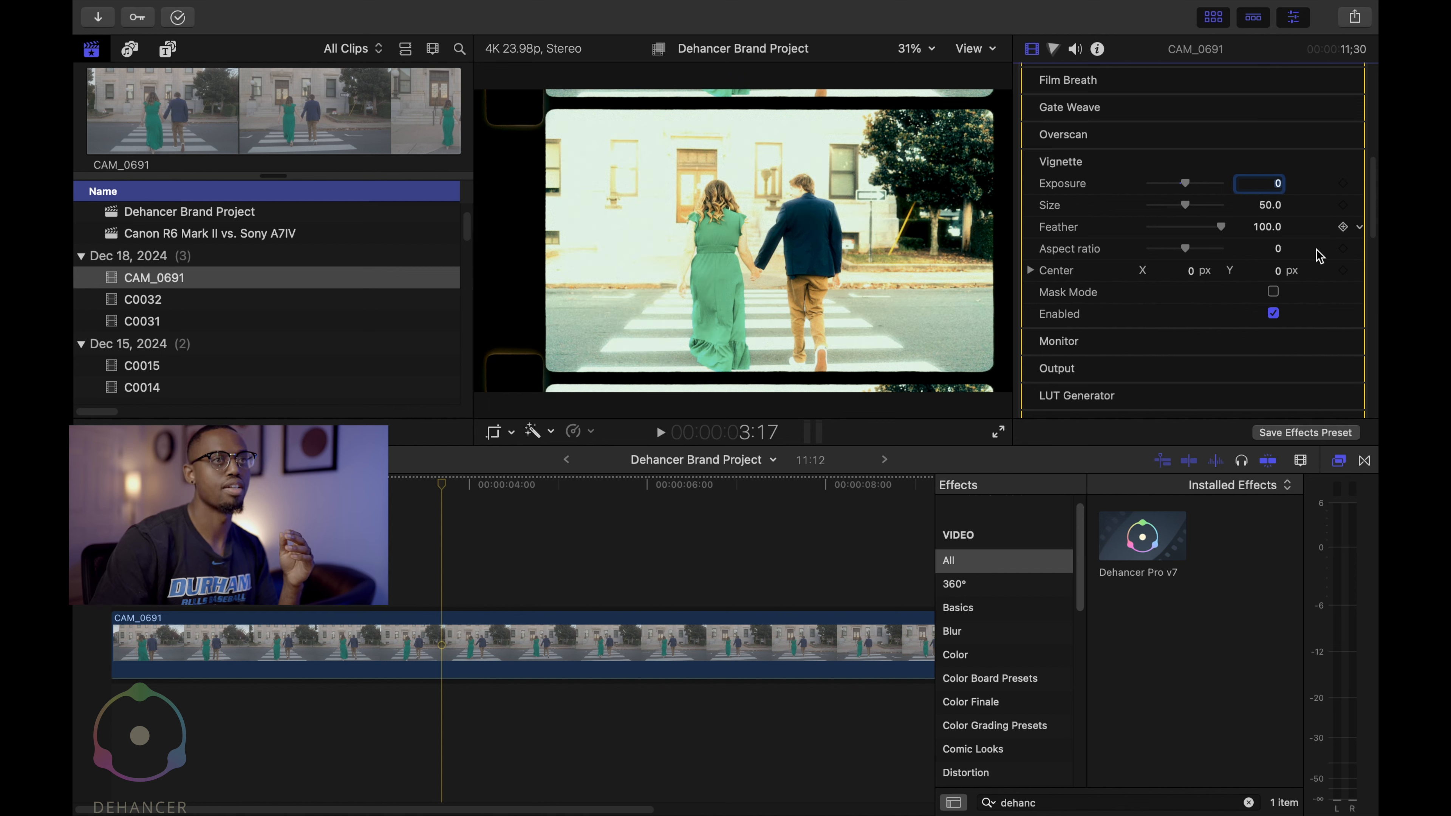
{"action": "left_click", "coordinate": [1273, 314]}
{"action": "left_click", "coordinate": [1338, 165]}
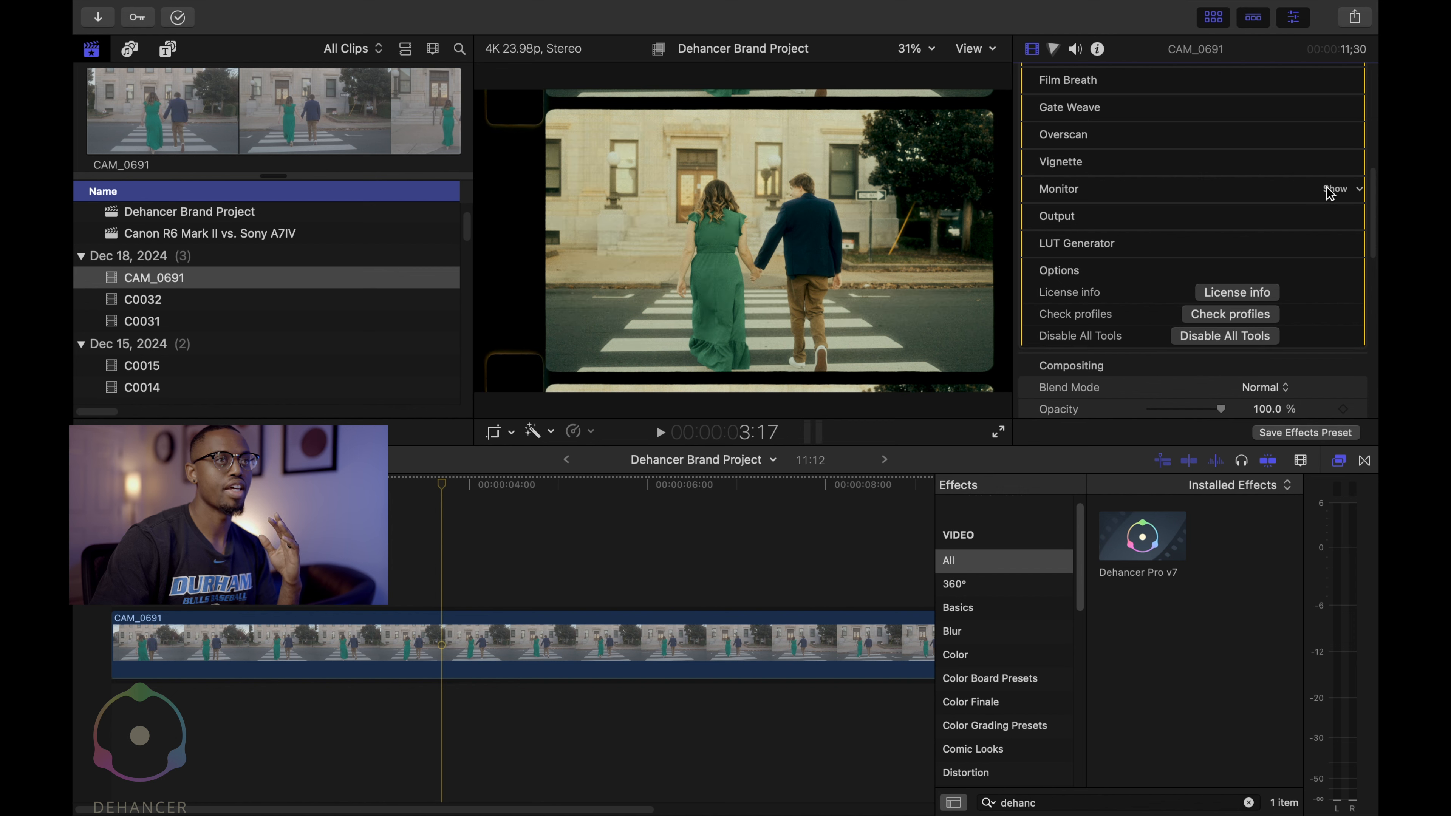
Step: Examine the frame's exposure with the Monitor's False Color IRE, 16 zones overlay, and turn the overlay off again
{"action": "left_click", "coordinate": [1335, 190]}
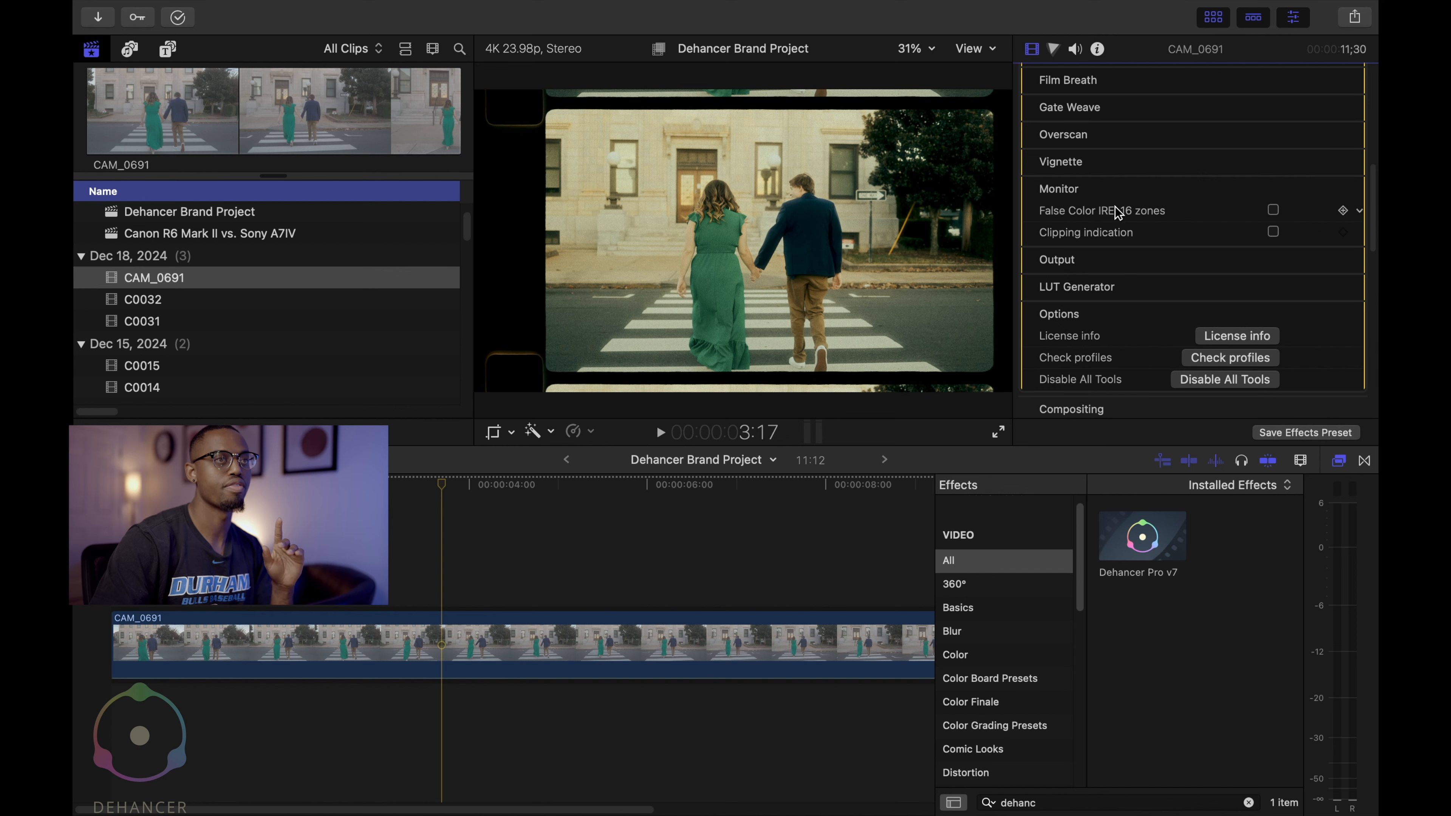
{"action": "left_click", "coordinate": [1274, 210]}
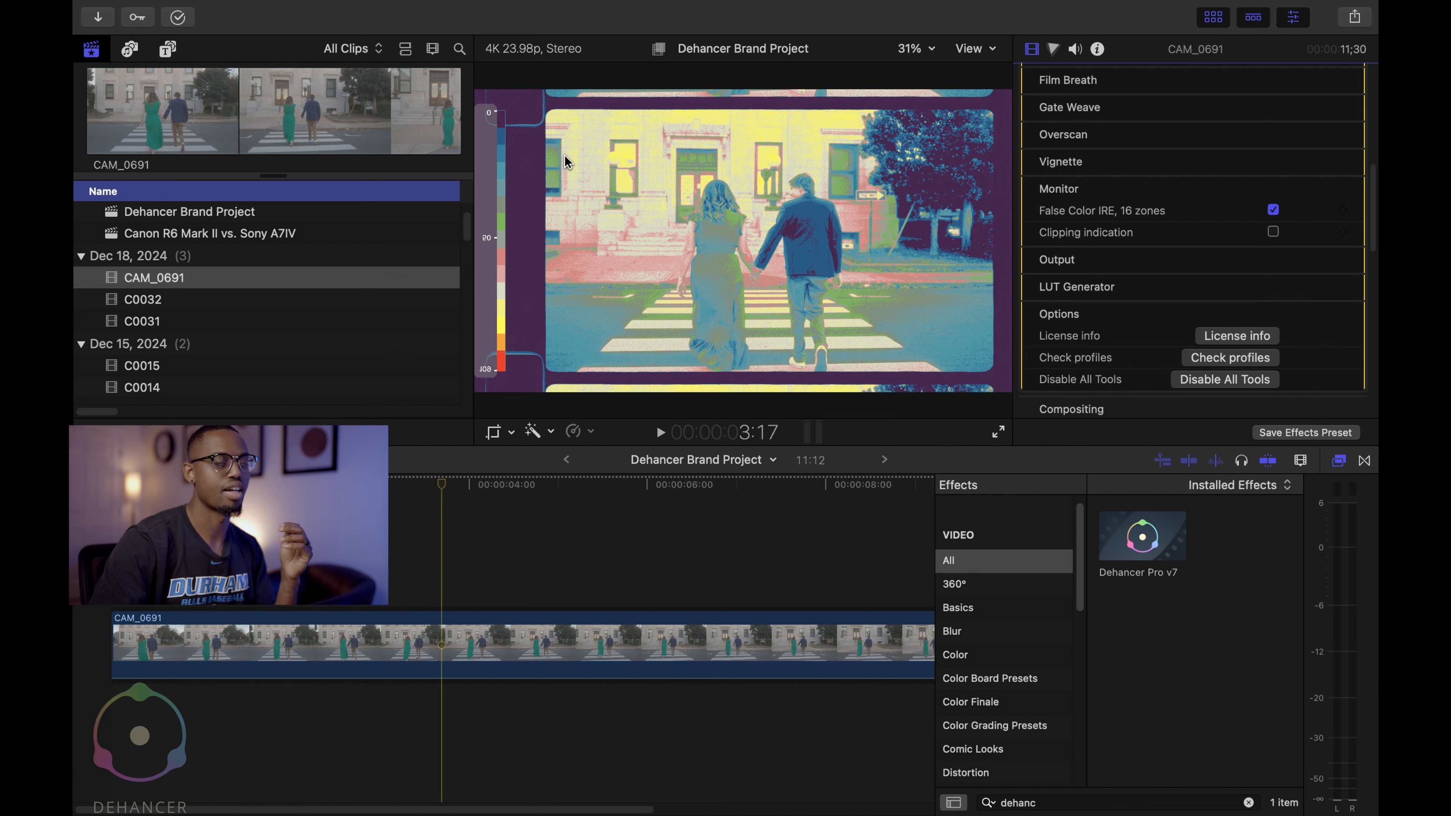
{"action": "left_click", "coordinate": [1274, 211]}
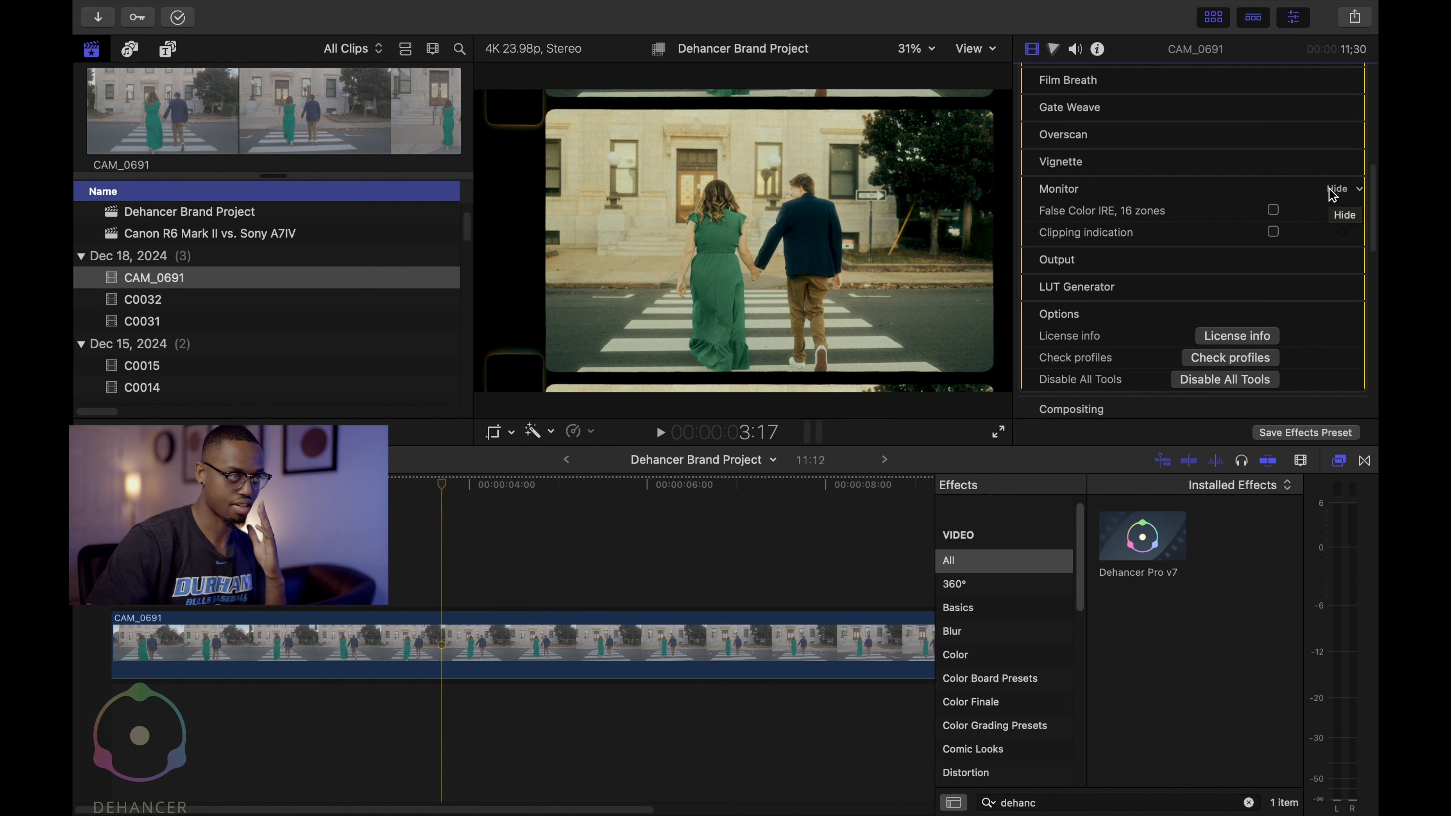
{"action": "left_click", "coordinate": [1335, 189]}
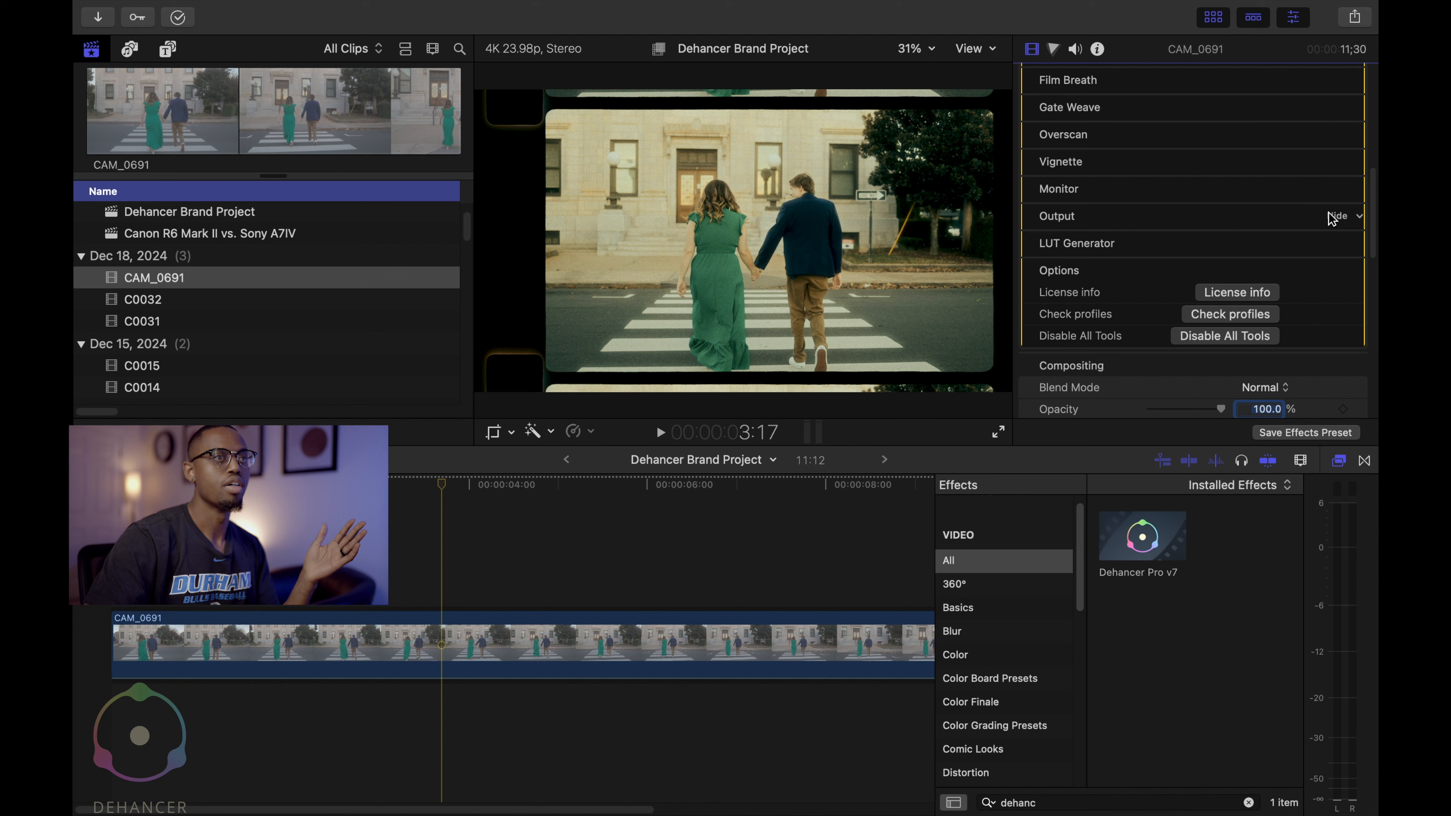
Step: Try the Output total impact at 0, restore it to 100, and collapse the Output section
{"action": "left_click", "coordinate": [1332, 218]}
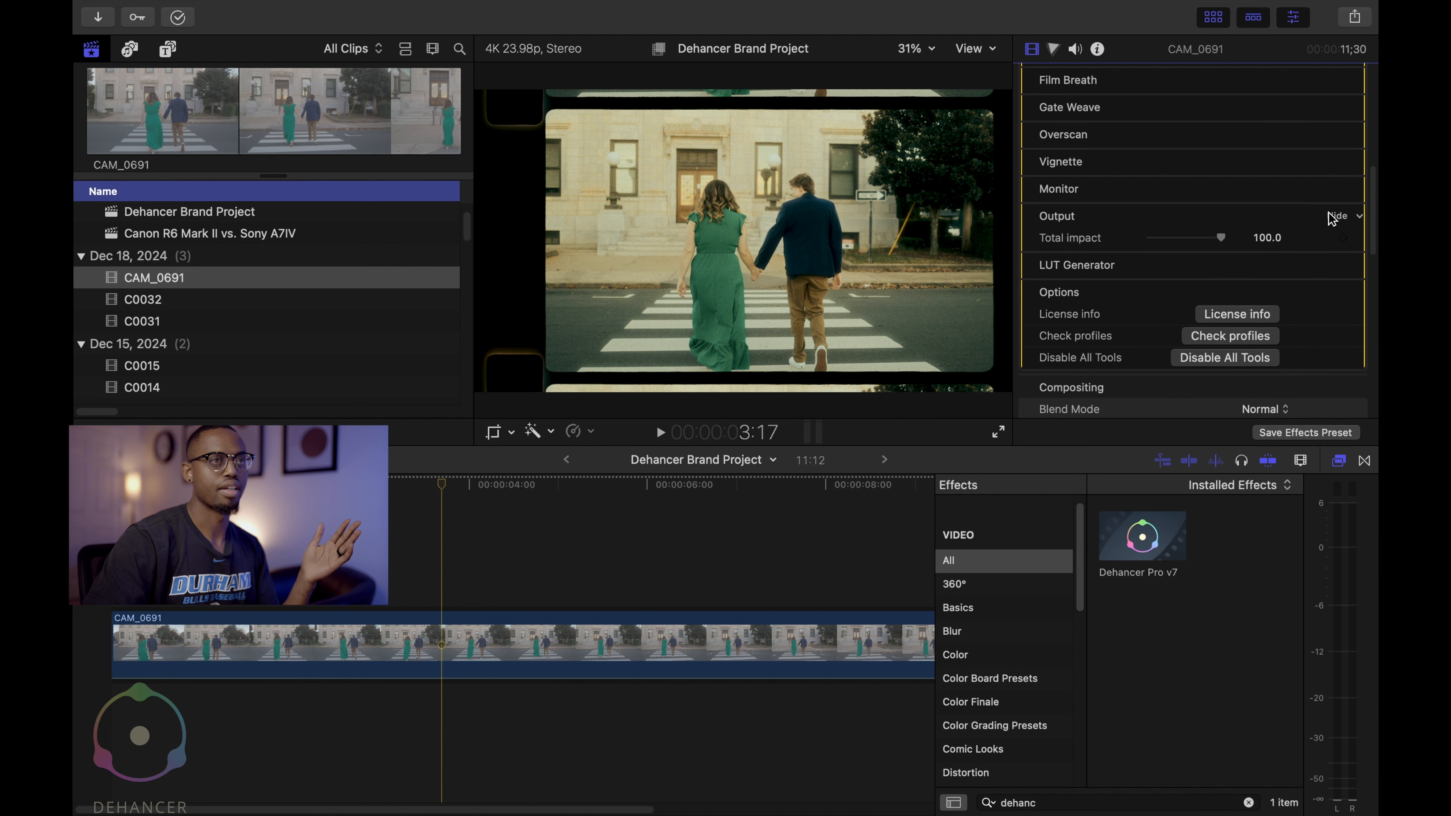
{"action": "left_click_drag", "start_coordinate": [1227, 242], "coordinate": [1134, 246]}
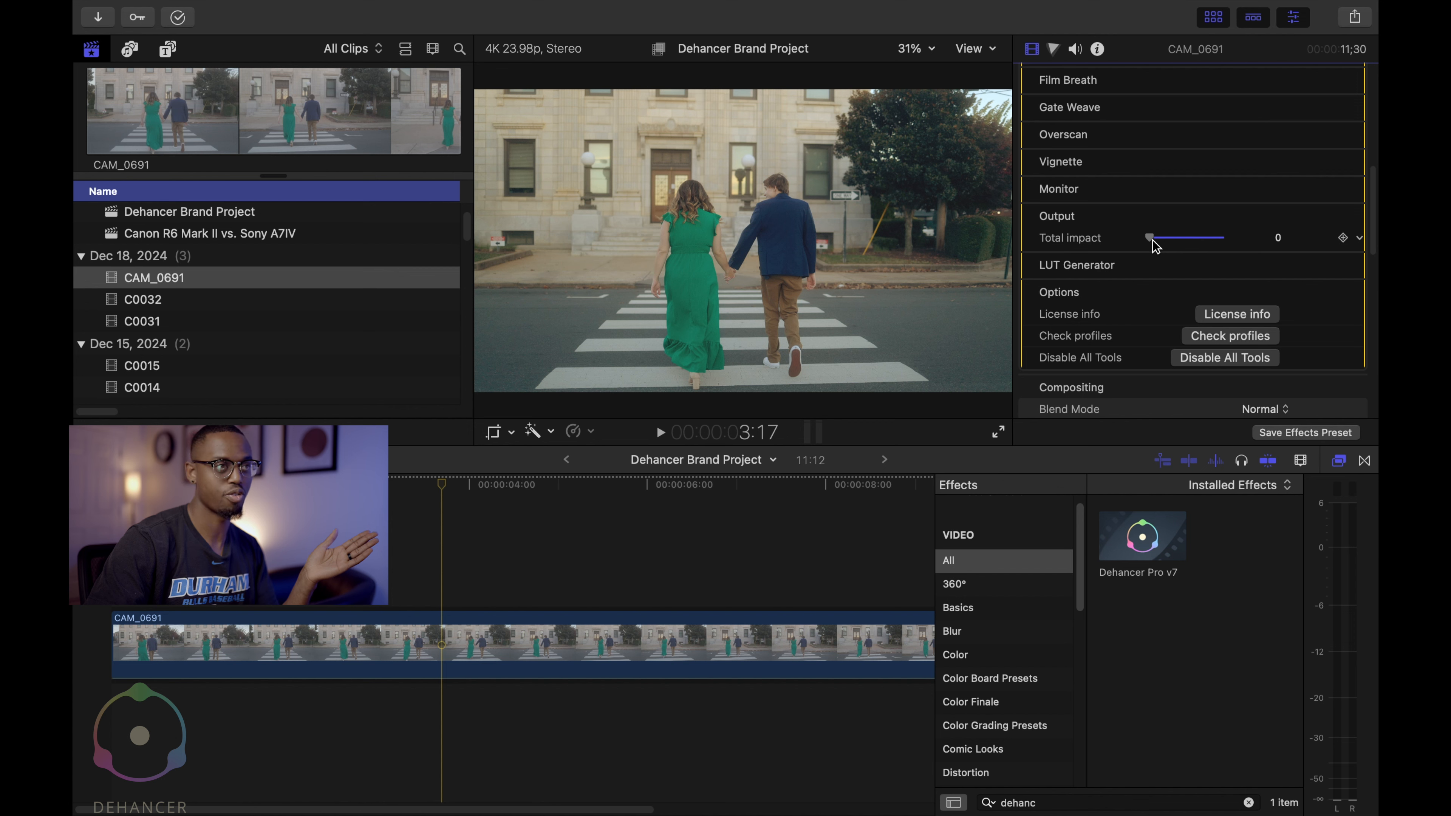
{"action": "left_click_drag", "start_coordinate": [1150, 237], "coordinate": [1348, 243]}
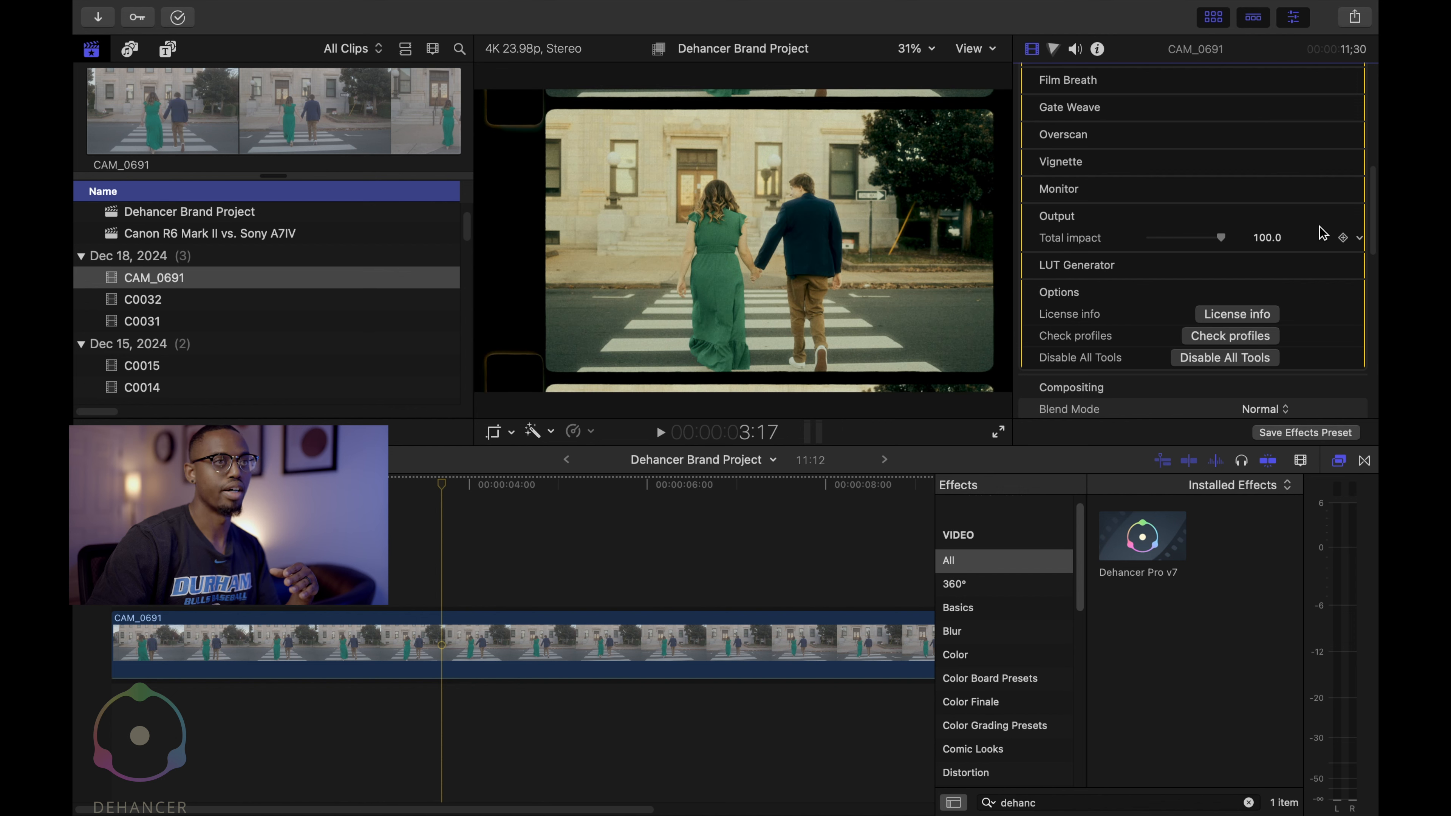
{"action": "left_click", "coordinate": [1334, 217]}
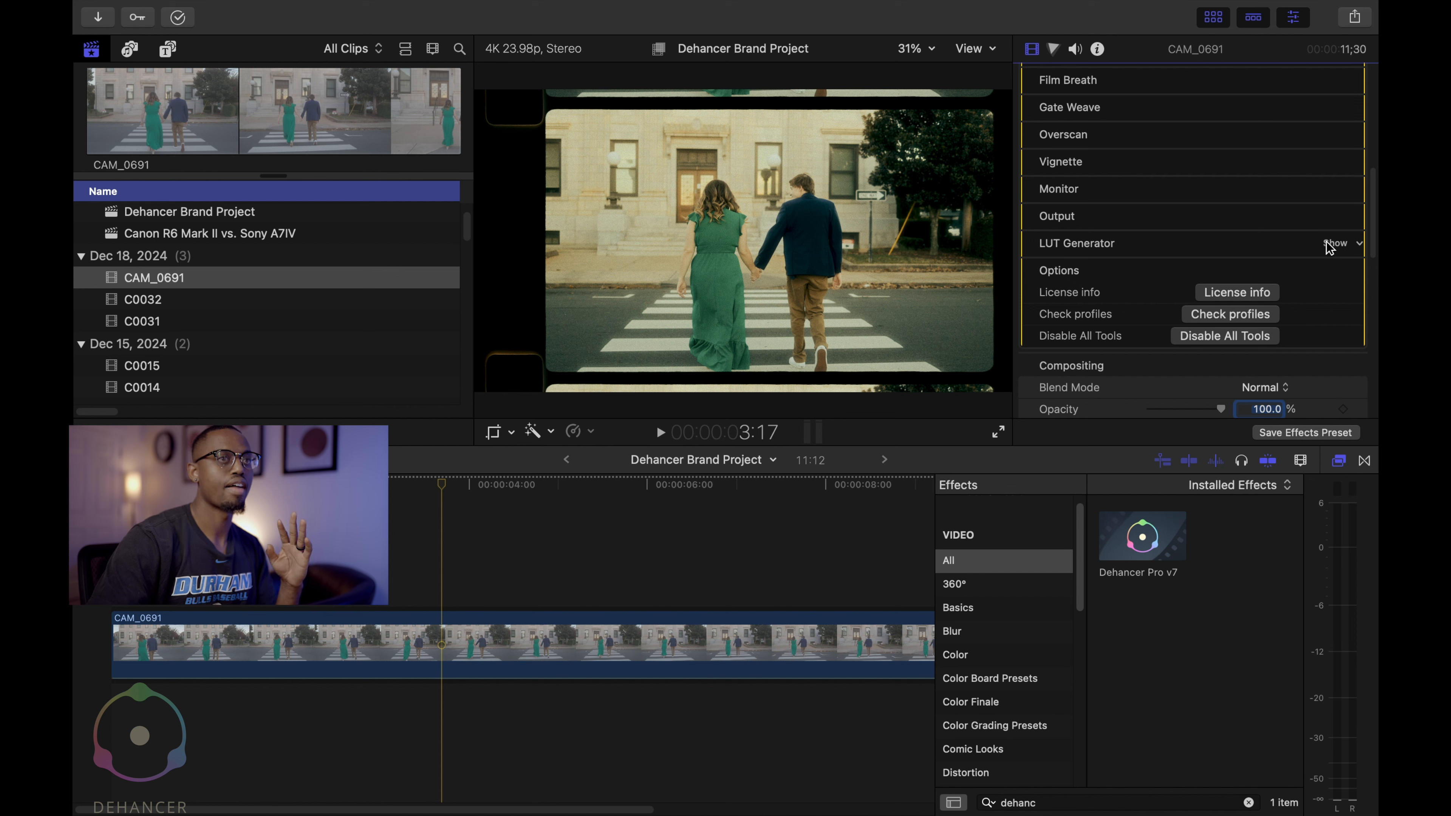
Step: Set the LUT size in the LUT Generator to Normal (33x33x33)
{"action": "left_click", "coordinate": [1334, 243]}
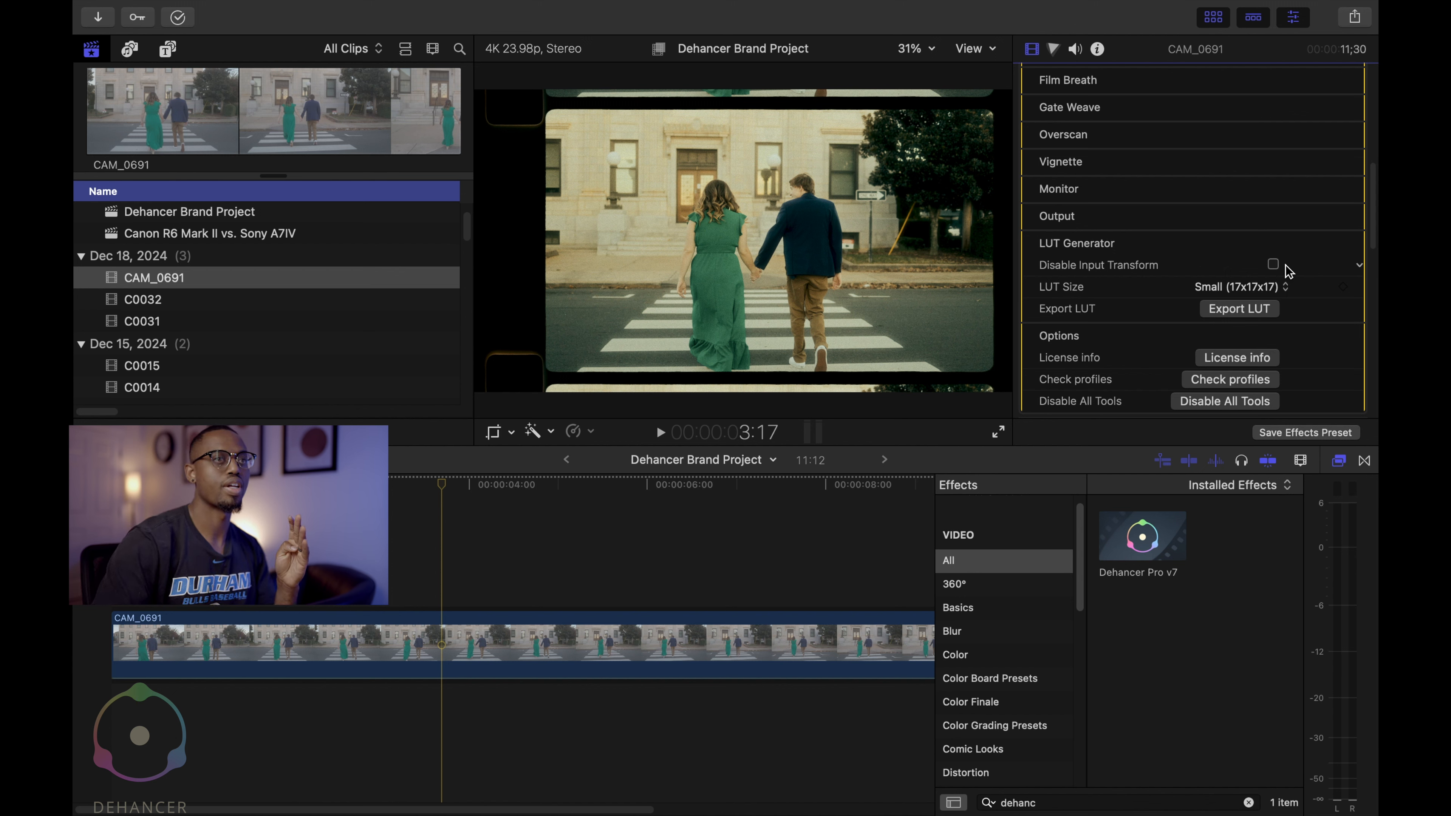
{"action": "left_click", "coordinate": [1269, 287]}
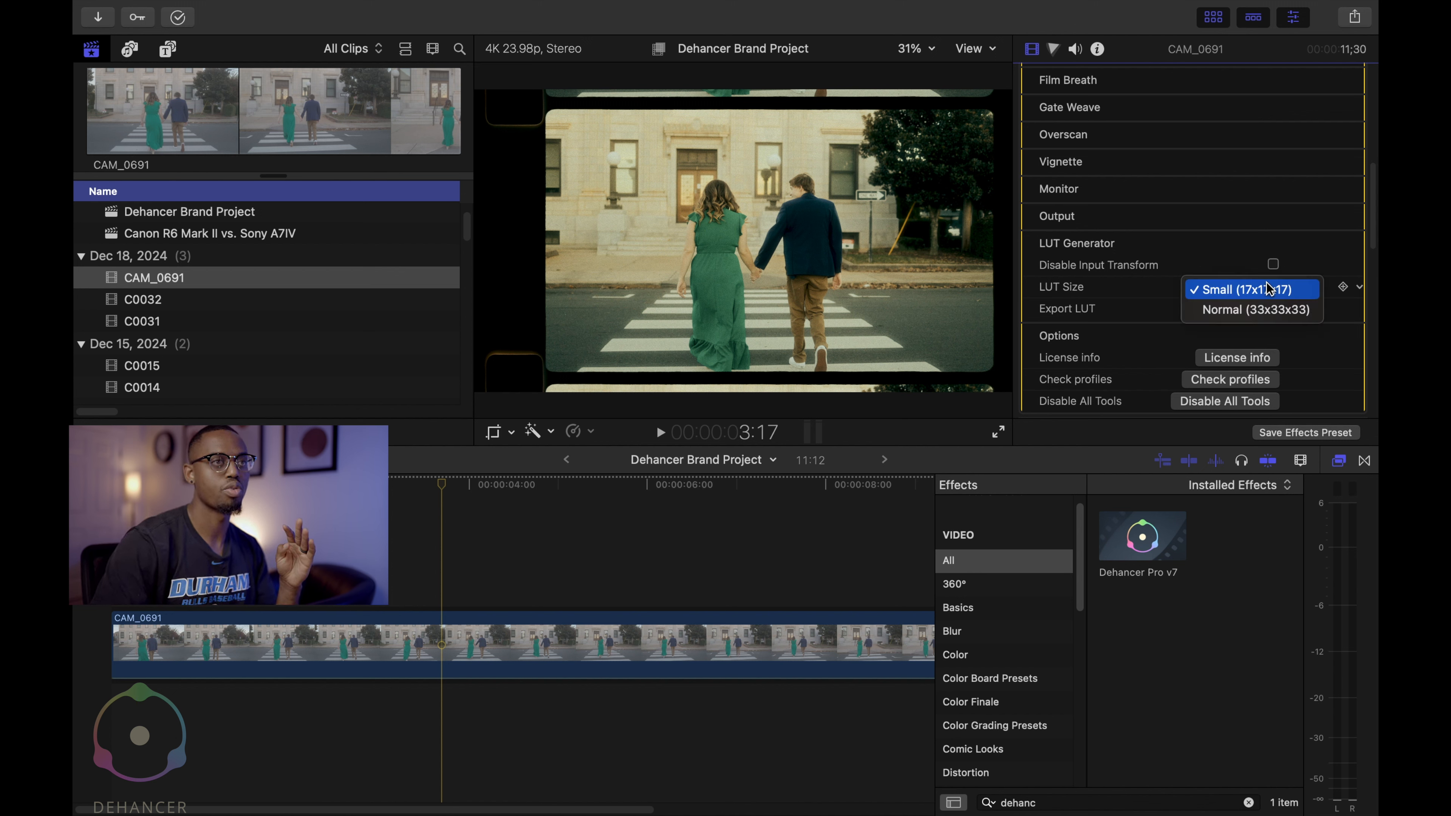
{"action": "left_click", "coordinate": [1273, 309]}
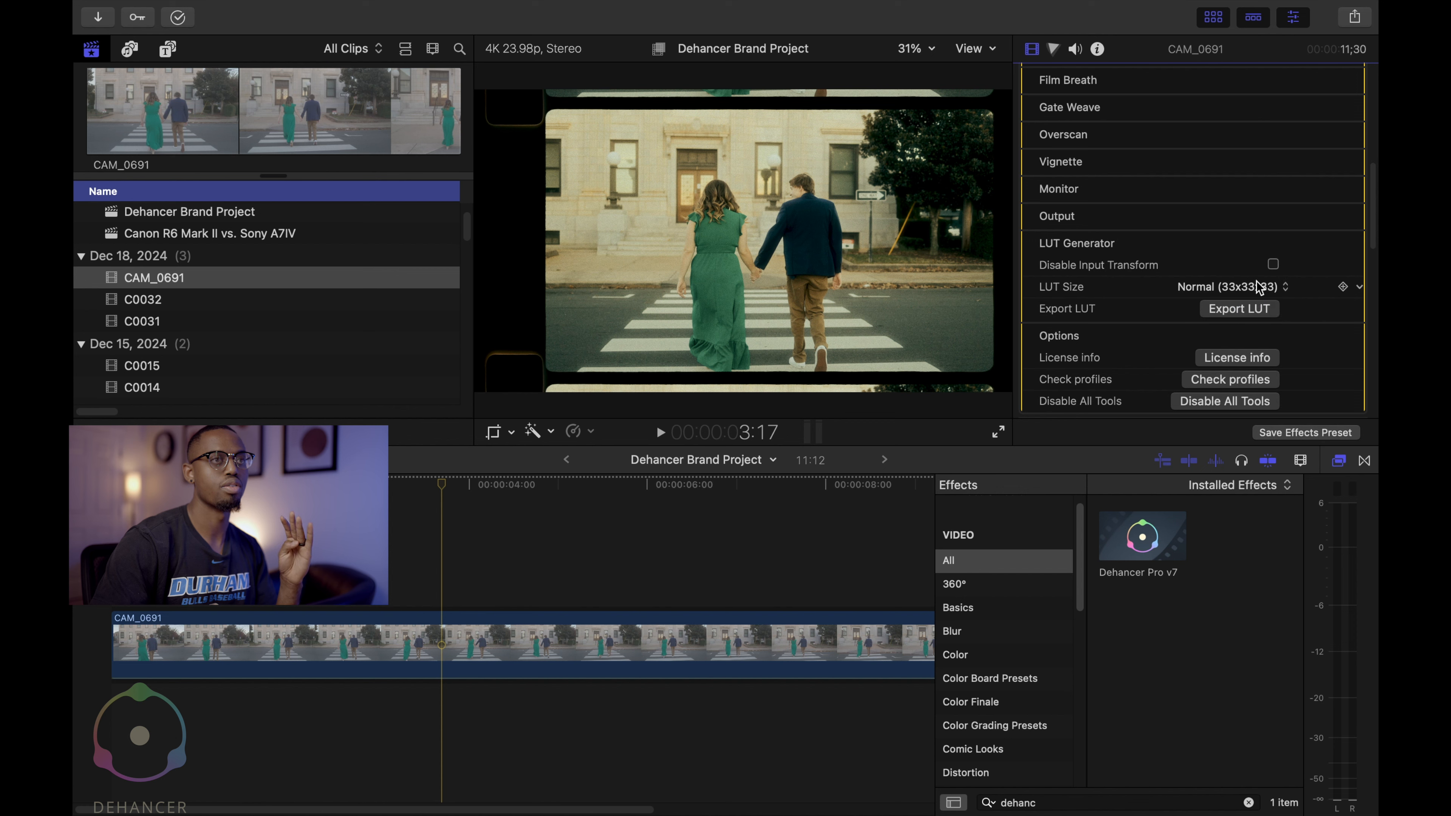
Step: Try exporting the LUT to the CAM LUTS folder on Cam SSD, cancel, and return to Final Cut Pro
{"action": "left_click", "coordinate": [1259, 309]}
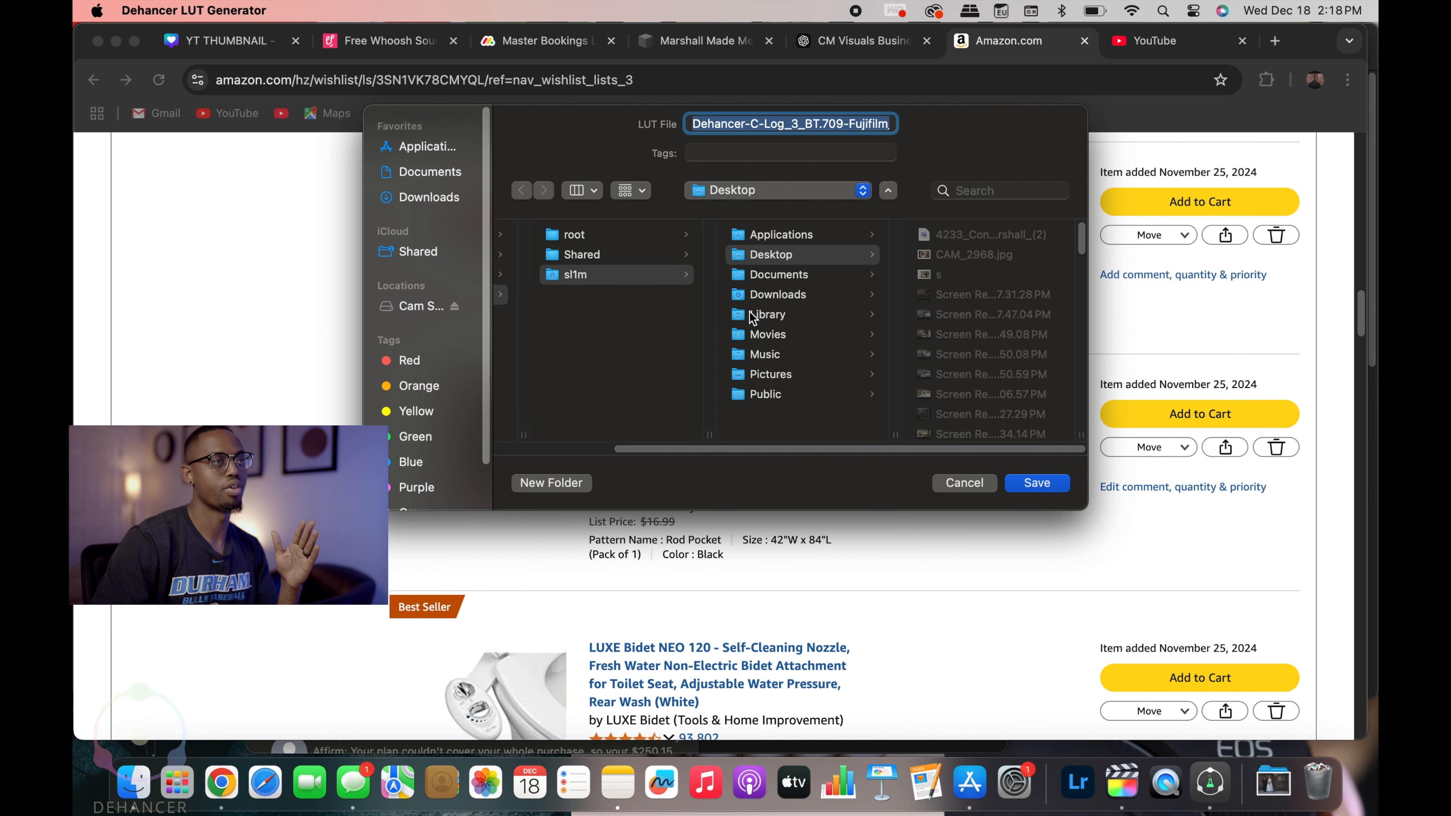
{"action": "left_click", "coordinate": [421, 307]}
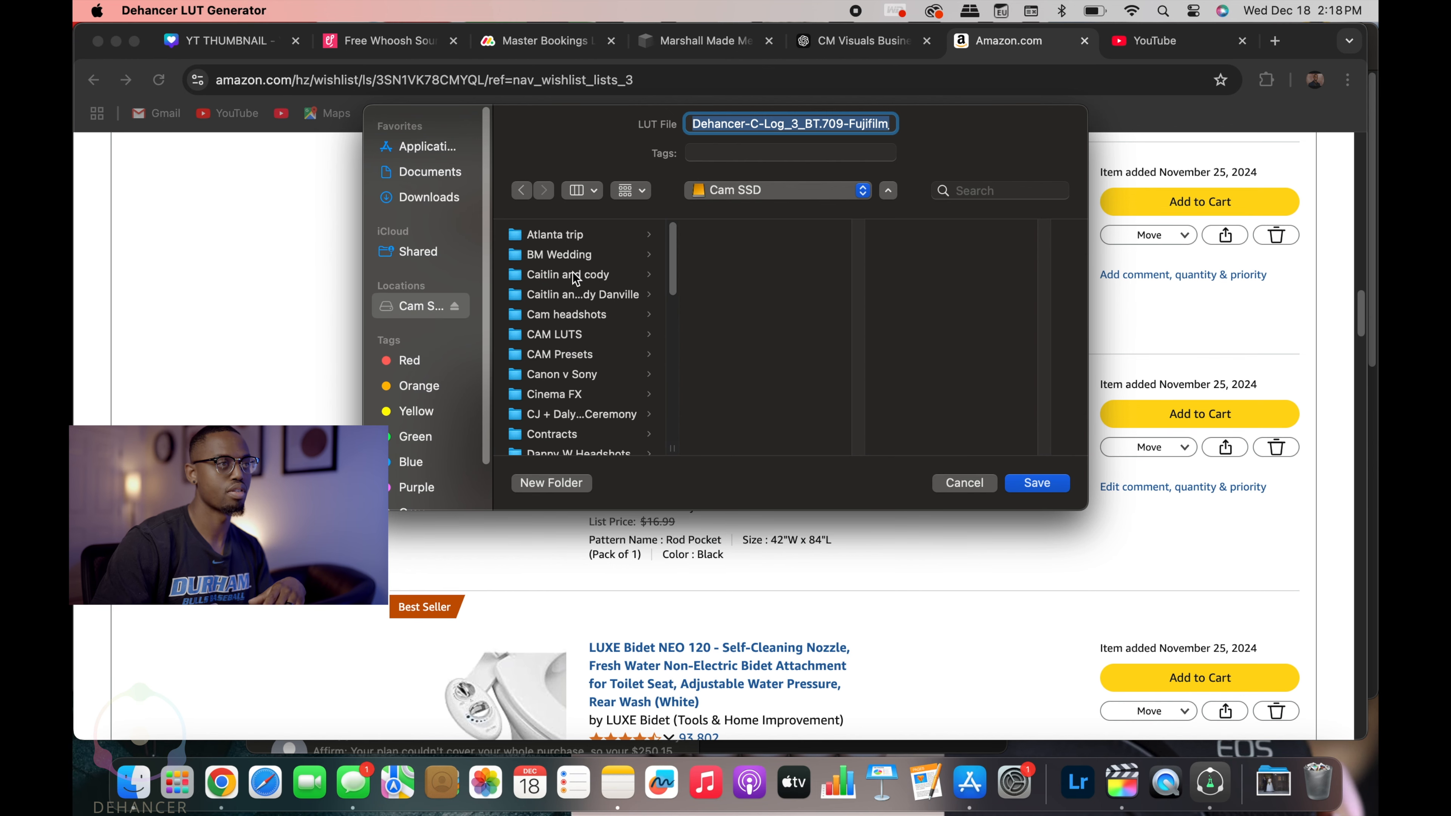
{"action": "left_click", "coordinate": [587, 333]}
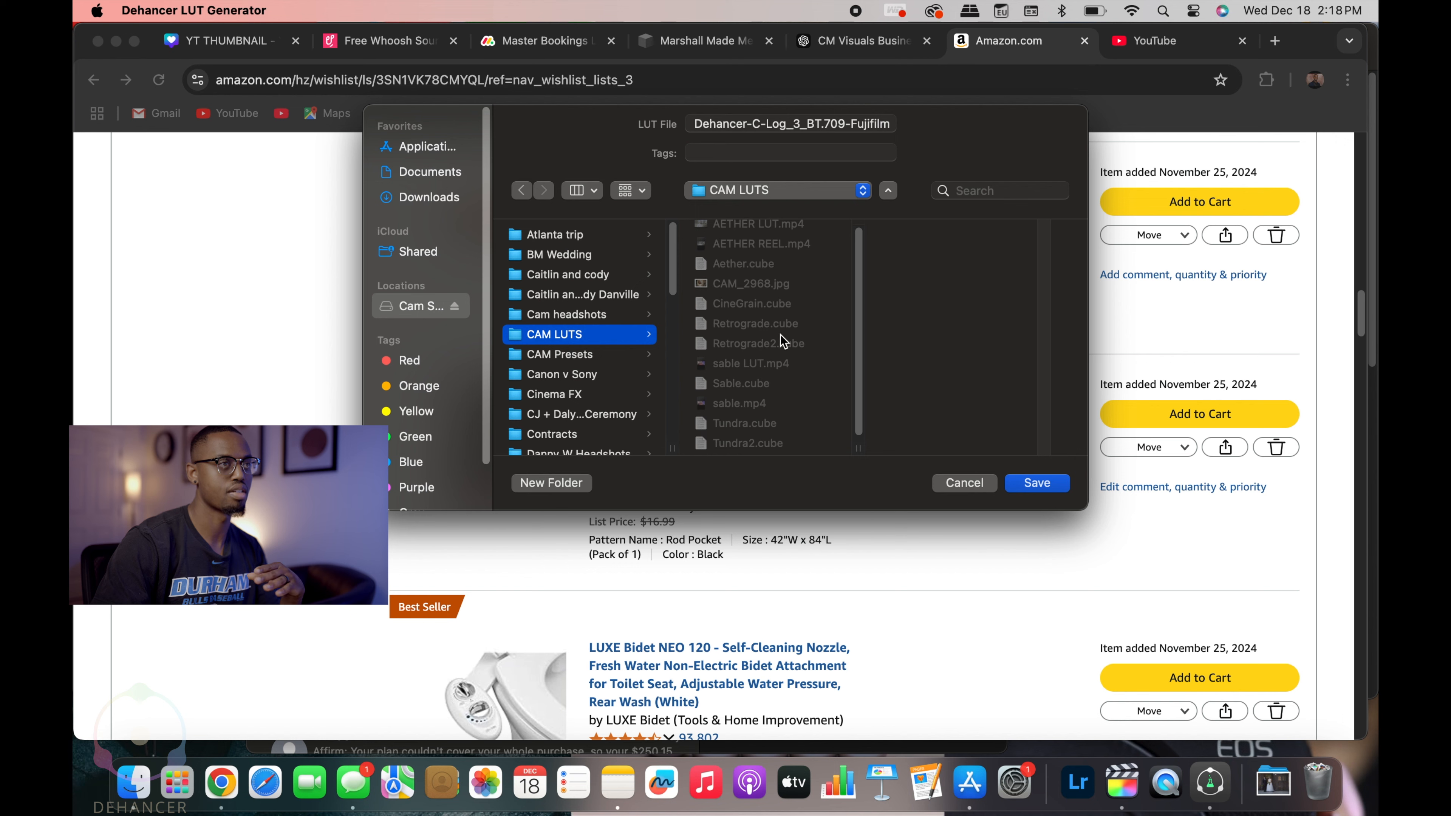
{"action": "left_click", "coordinate": [963, 483]}
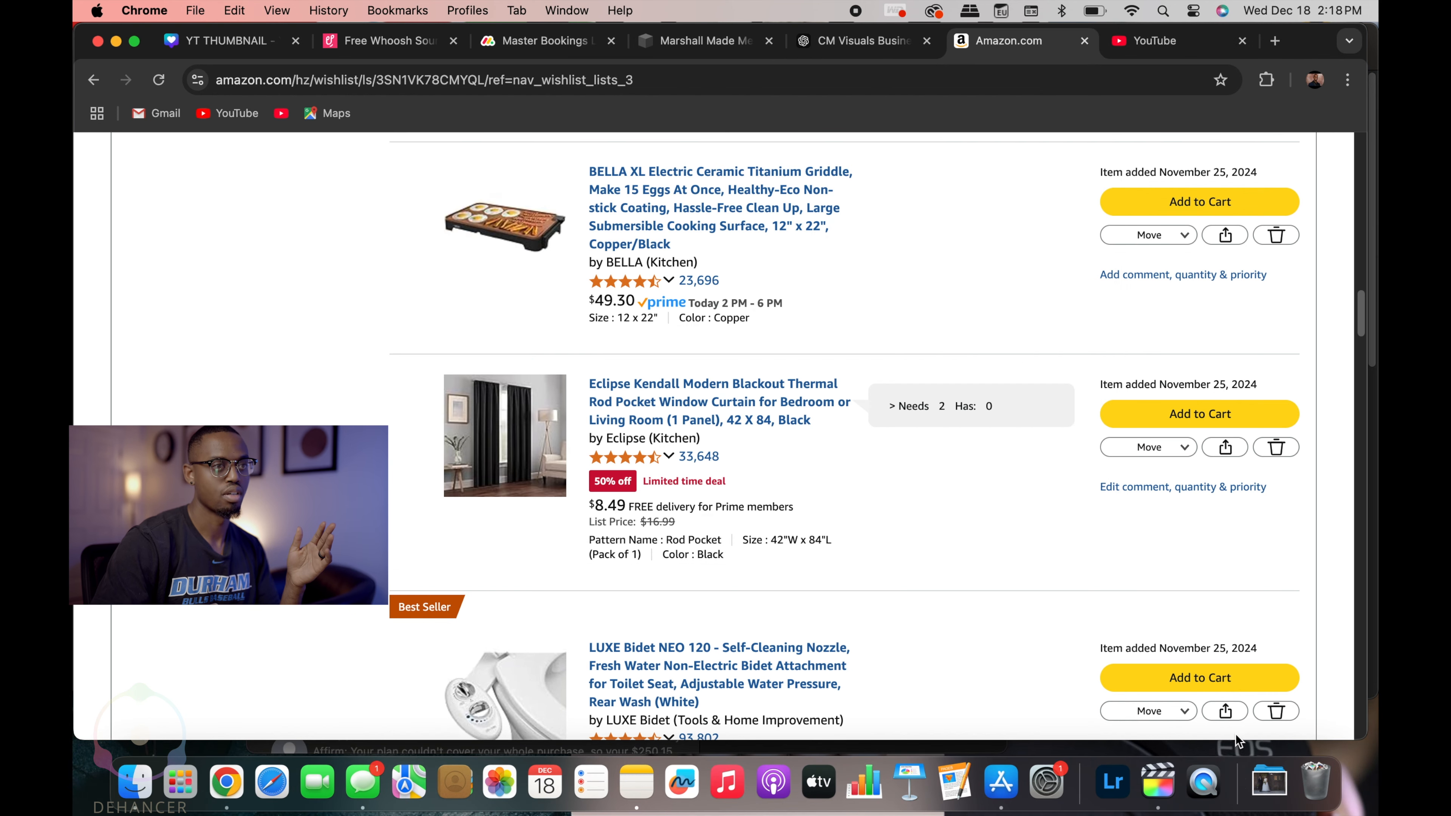
{"action": "left_click", "coordinate": [1164, 784]}
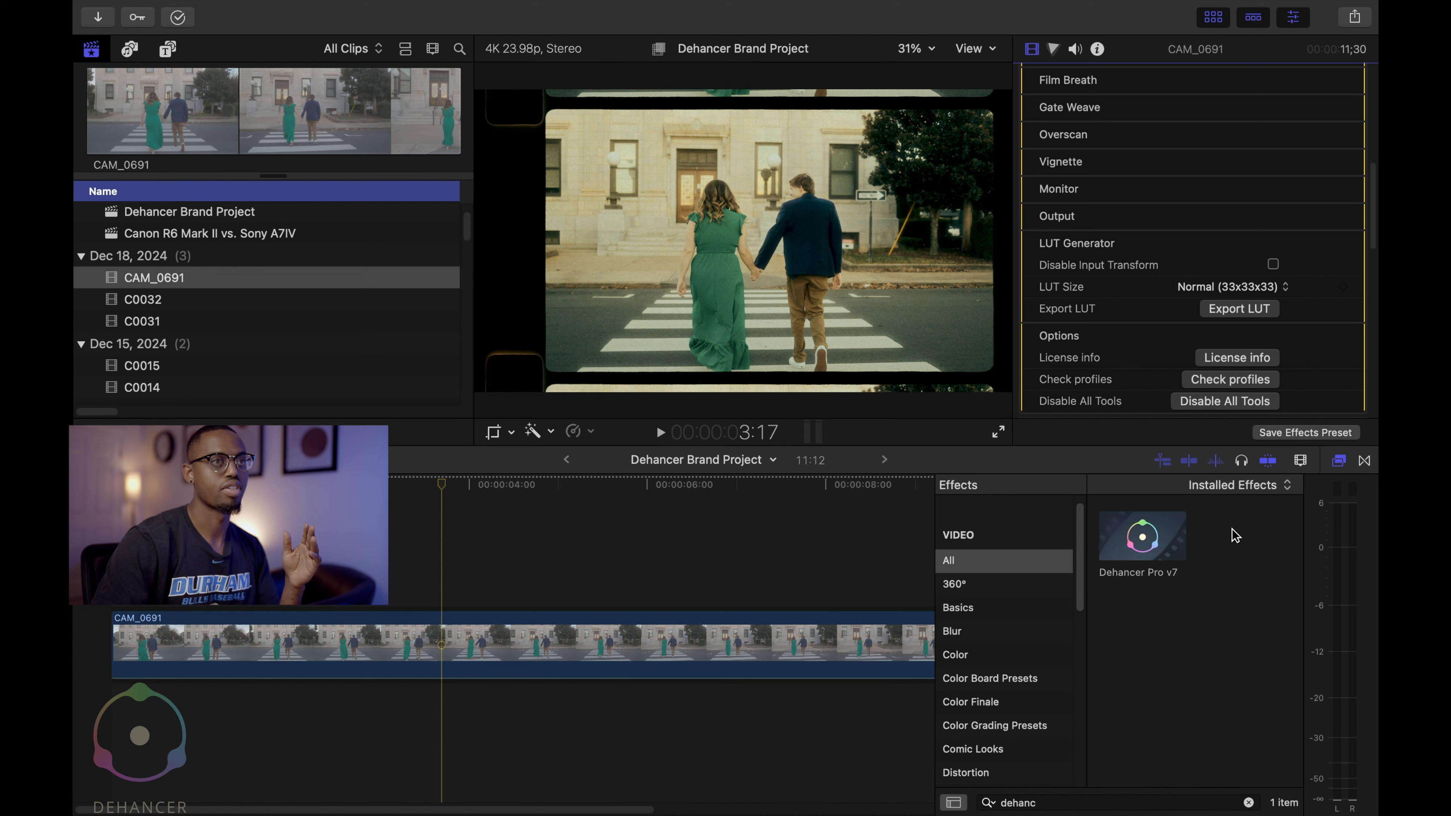
{"action": "left_click", "coordinate": [1333, 244]}
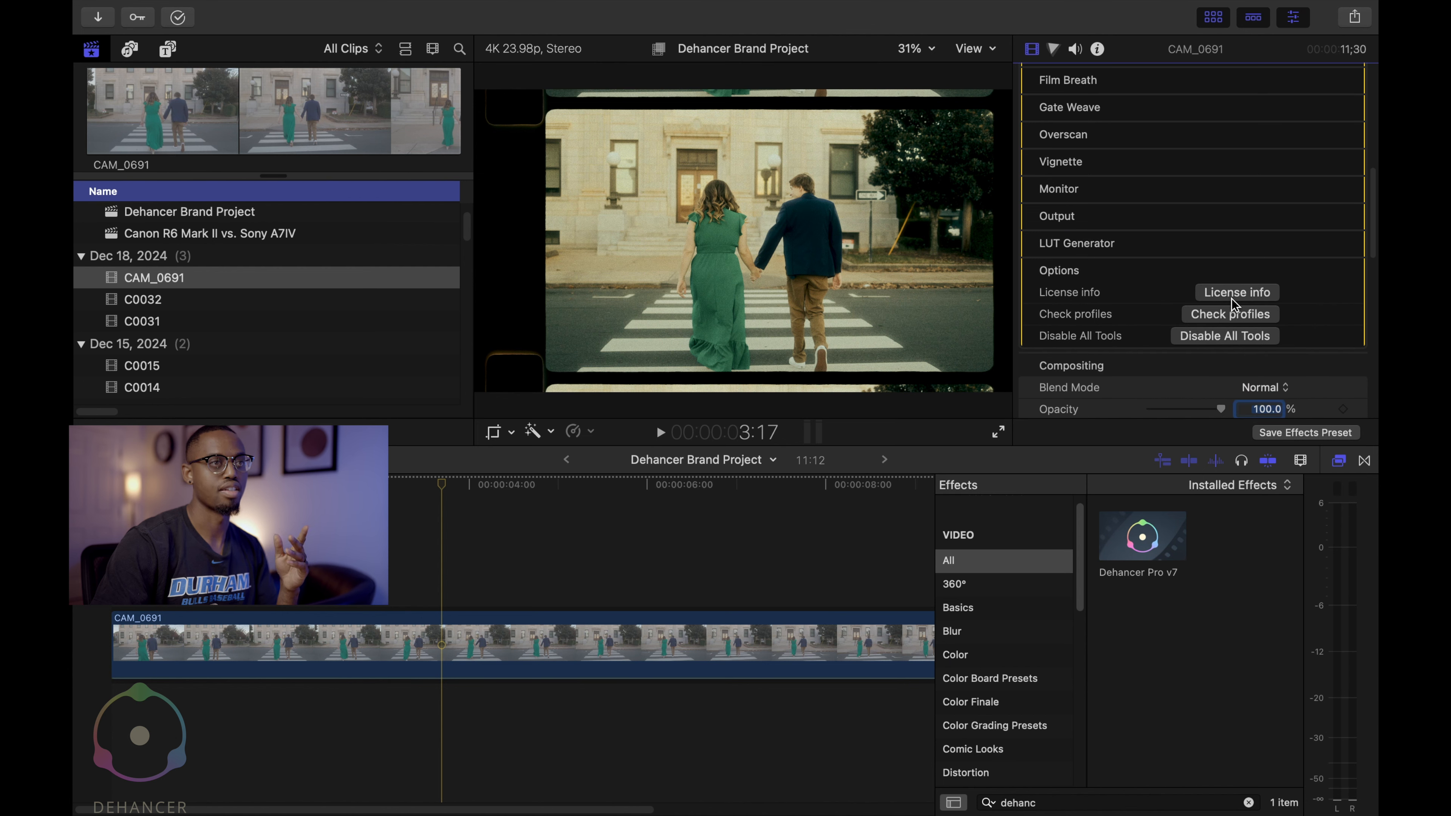
Step: Expand Dehancer's Input section and set Exposure Comp. to -0.77
{"action": "scroll", "coordinate": [1236, 317], "scroll_direction": "down", "scroll_amount": 2}
{"action": "scroll", "coordinate": [1245, 314], "scroll_direction": "up", "scroll_amount": 10}
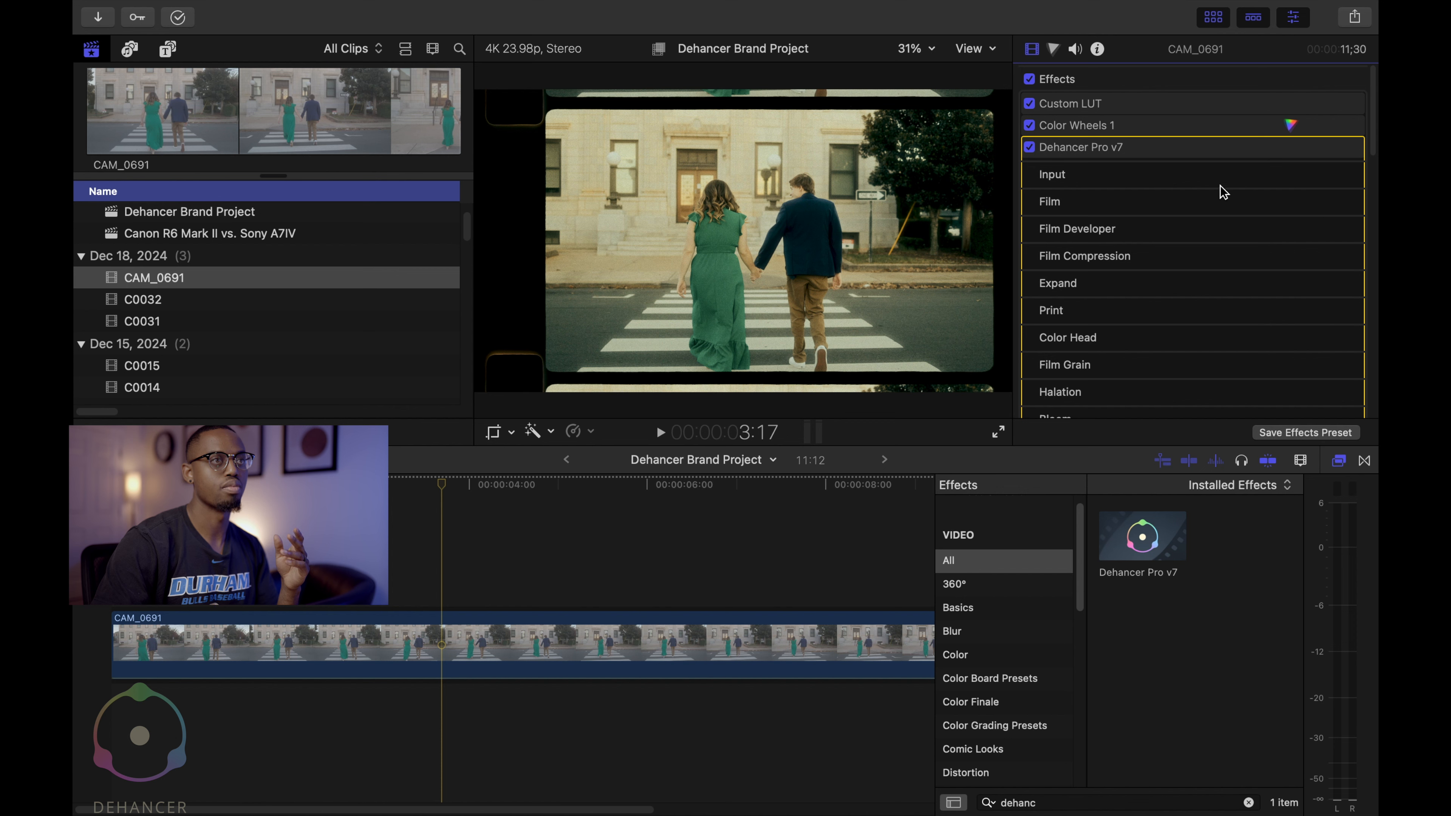
{"action": "left_click", "coordinate": [1325, 178]}
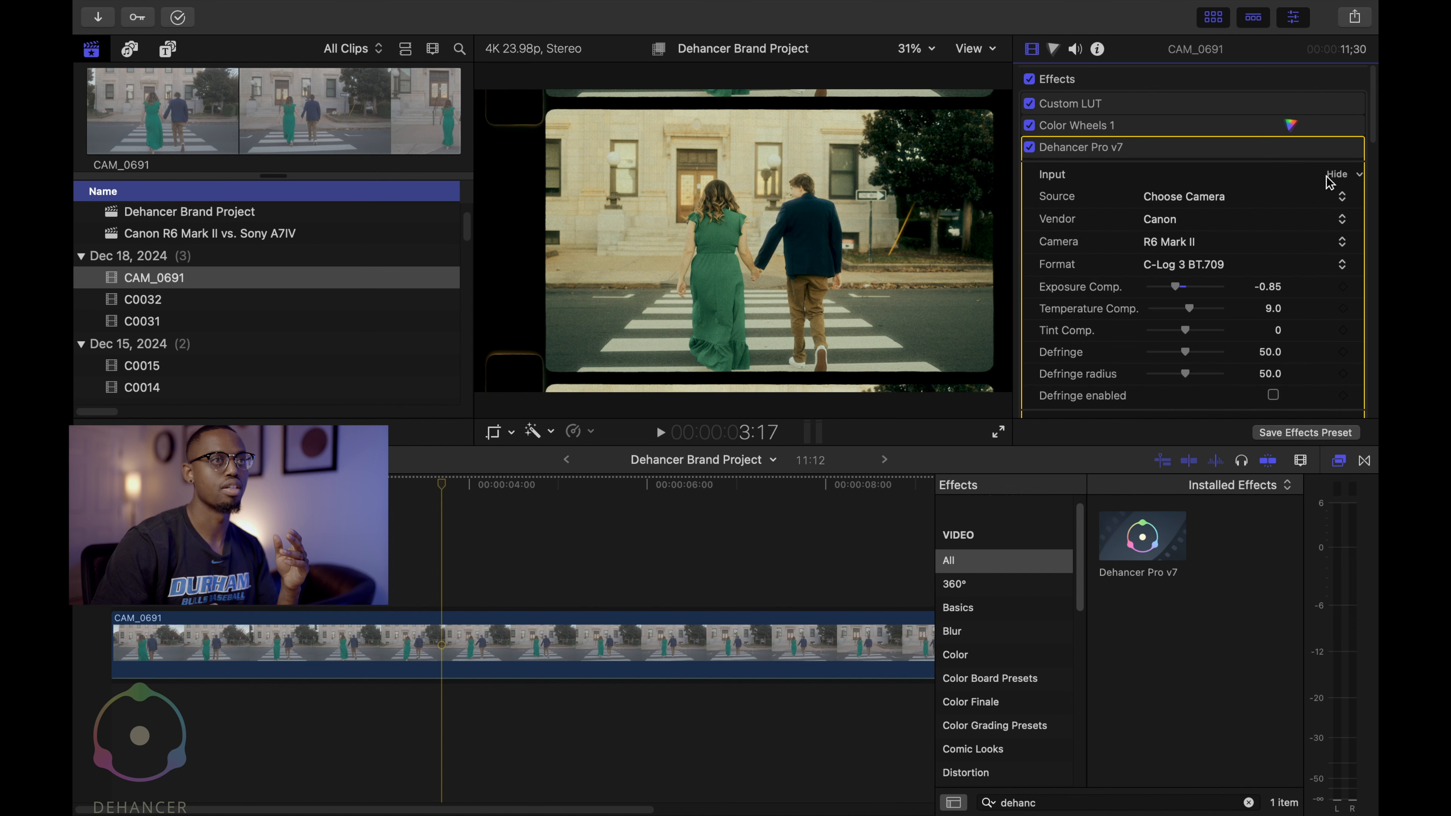
{"action": "scroll", "coordinate": [1245, 273], "scroll_direction": "down", "scroll_amount": 3}
{"action": "scroll", "coordinate": [1245, 273], "scroll_direction": "down", "scroll_amount": 5}
{"action": "scroll", "coordinate": [1205, 240], "scroll_direction": "up", "scroll_amount": 5}
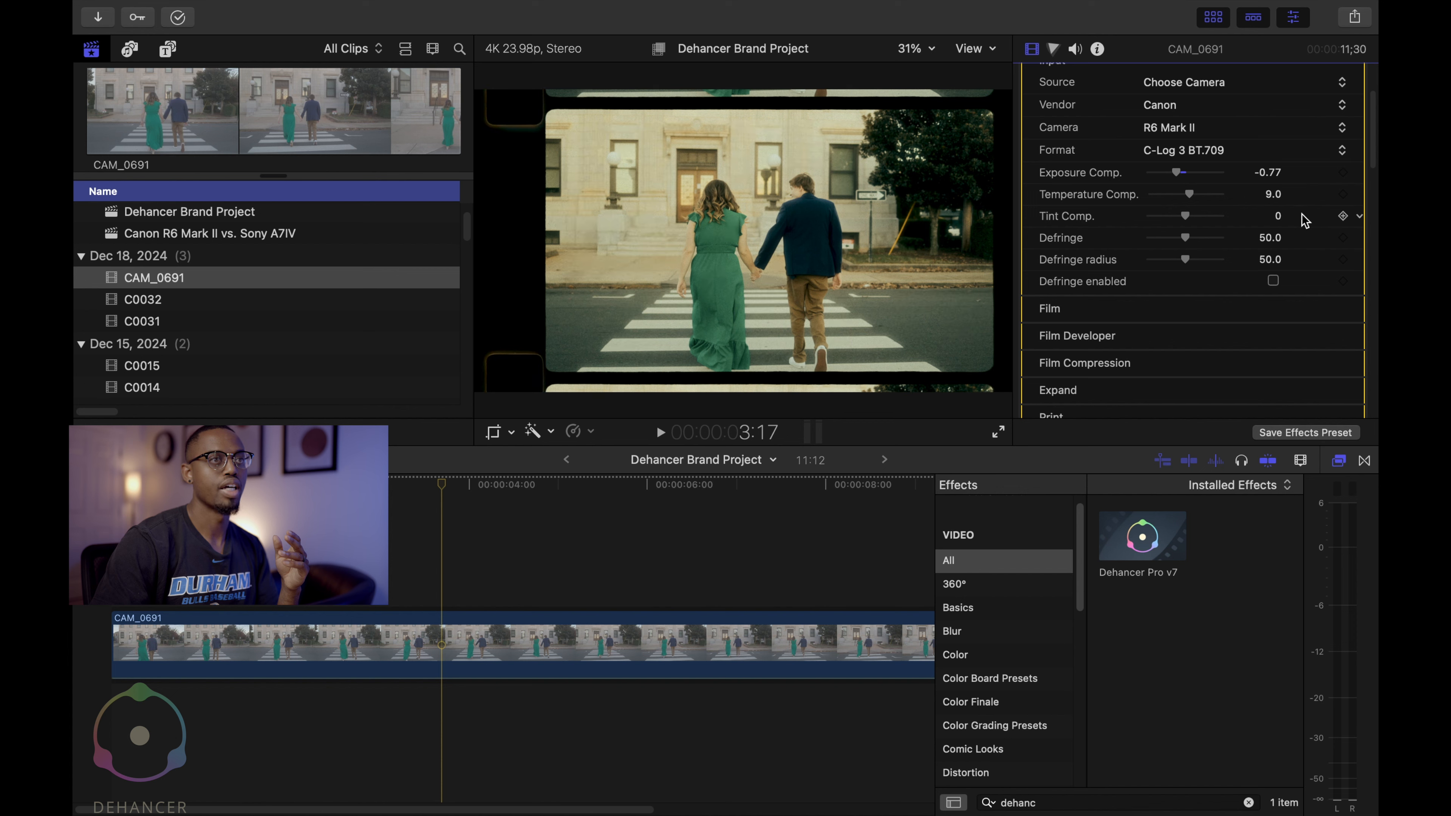
Step: Collapse and re-expand the Dehancer Pro v7 effect, and look over its list of tool sections
{"action": "scroll", "coordinate": [1332, 234], "scroll_direction": "up", "scroll_amount": 4}
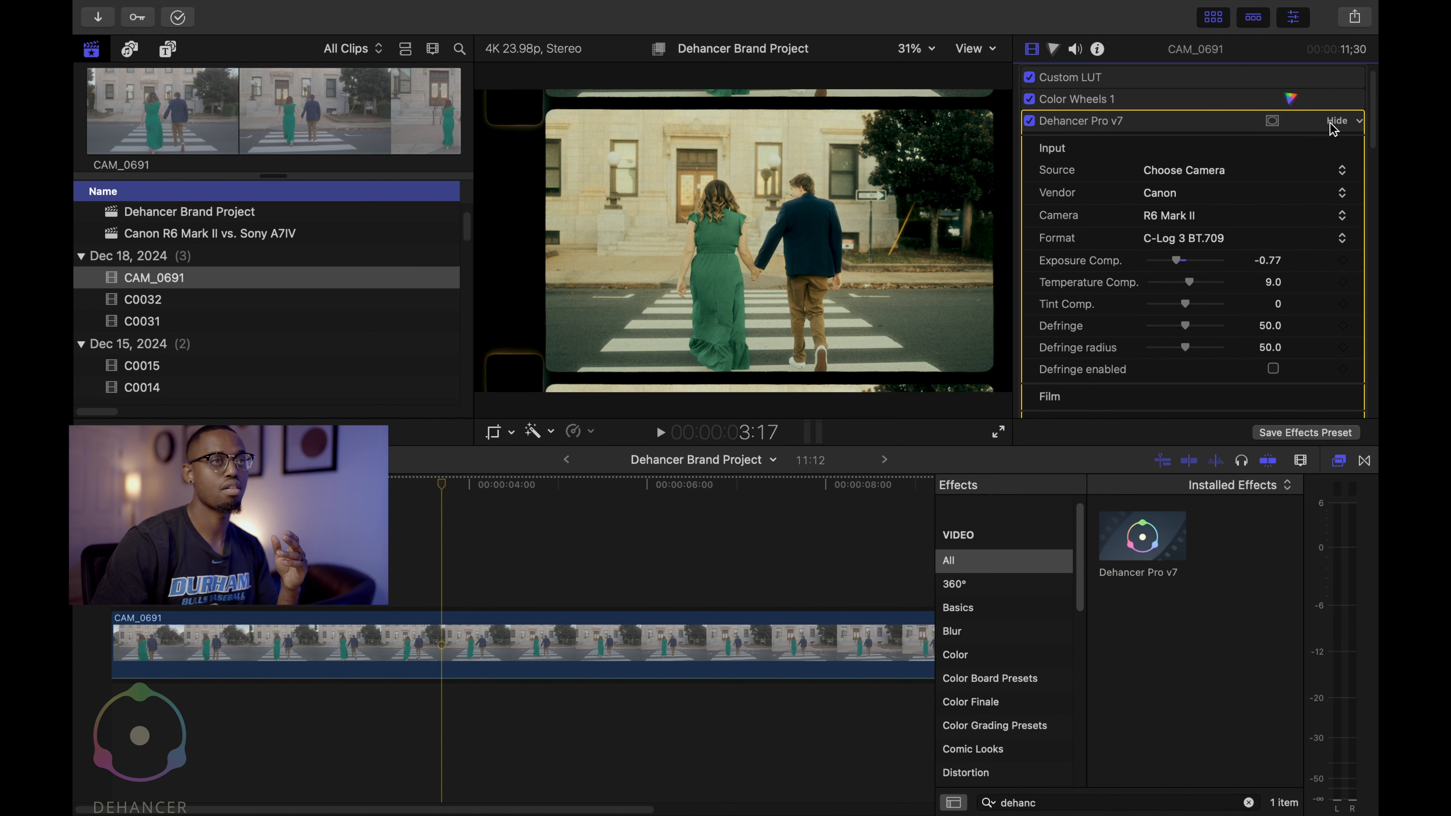
{"action": "left_click", "coordinate": [1335, 121]}
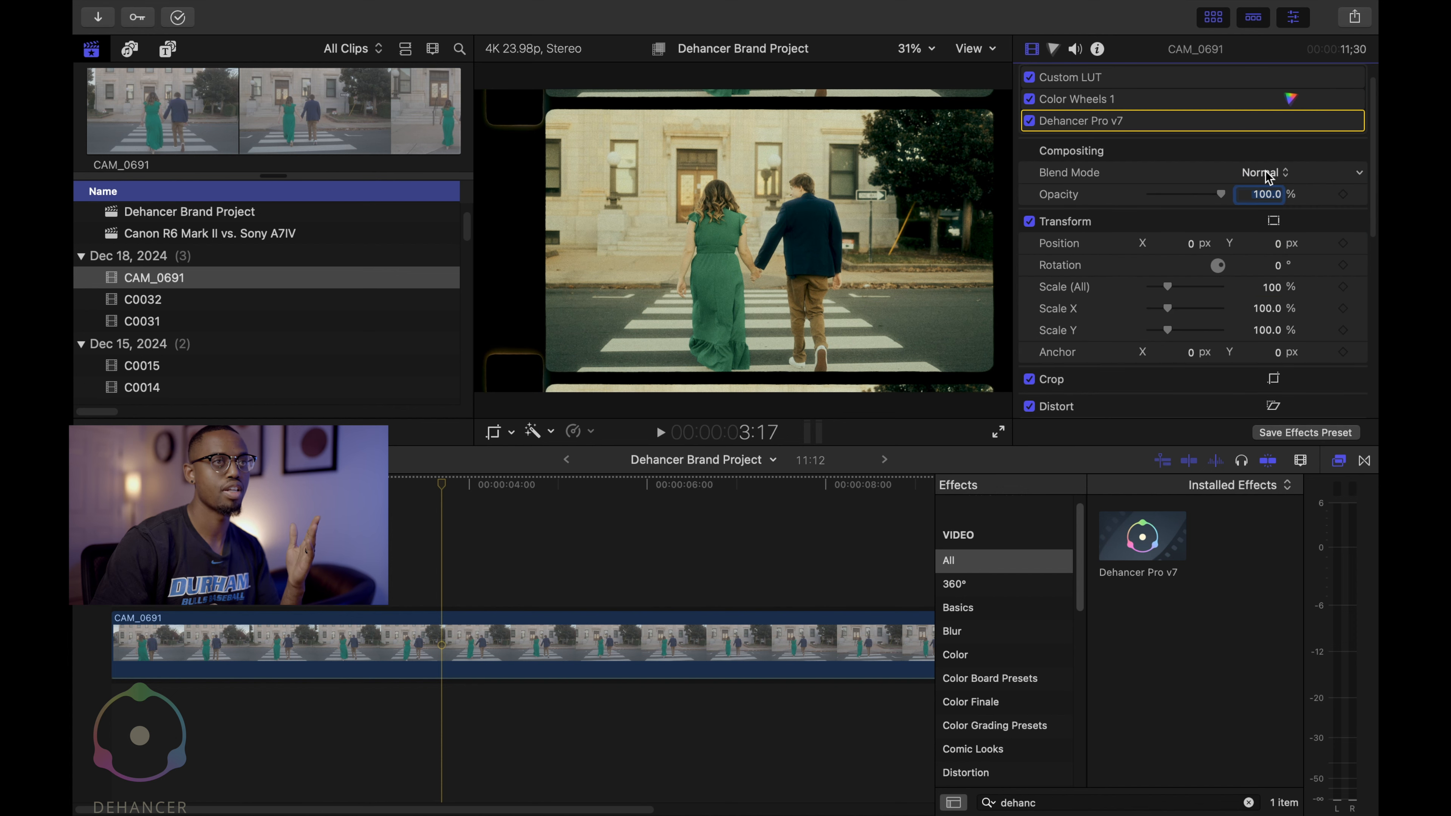
{"action": "left_click", "coordinate": [1333, 120]}
{"action": "scroll", "coordinate": [1207, 317], "scroll_direction": "down", "scroll_amount": 10}
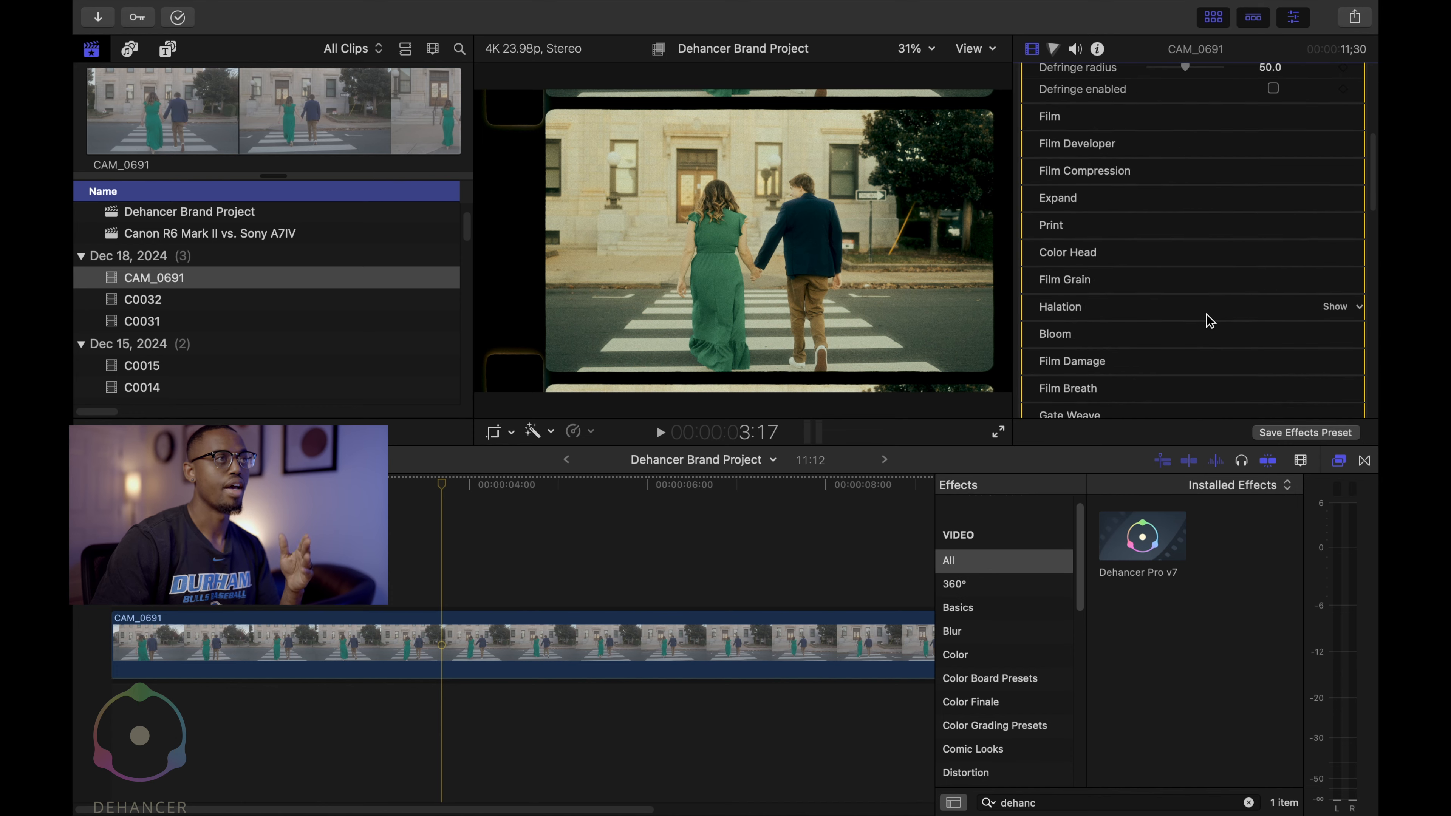